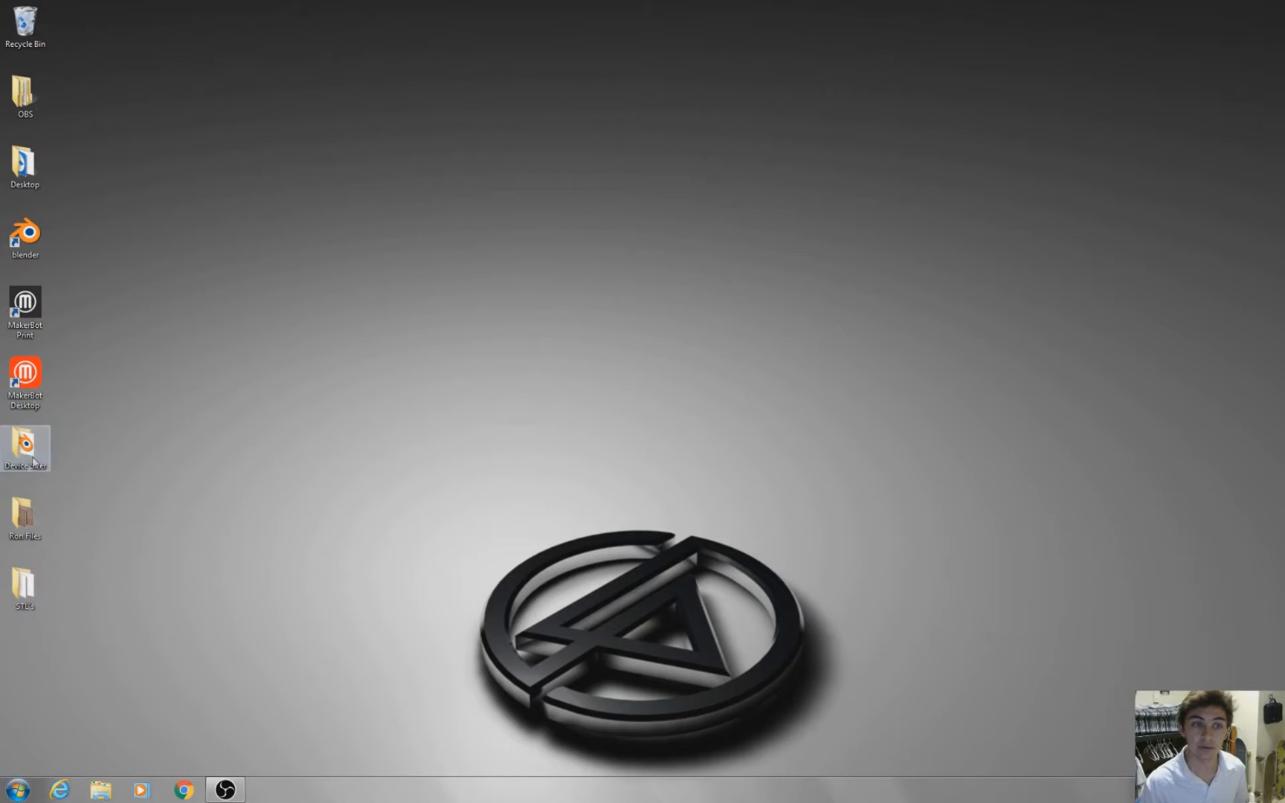
Step: Review the Top View and Right View photos in the patient's photo folder on the desktop, and close the folder
double_click(21, 517)
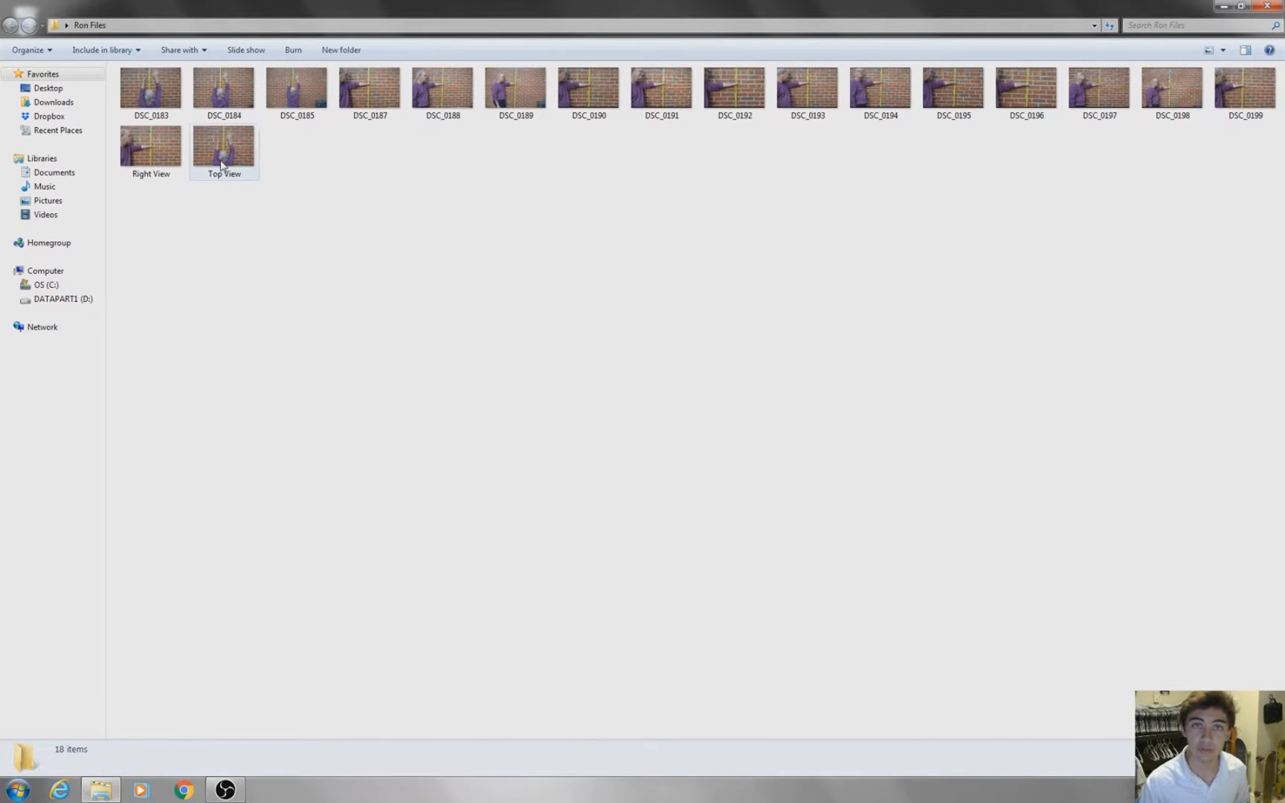
mouse_move(221, 165)
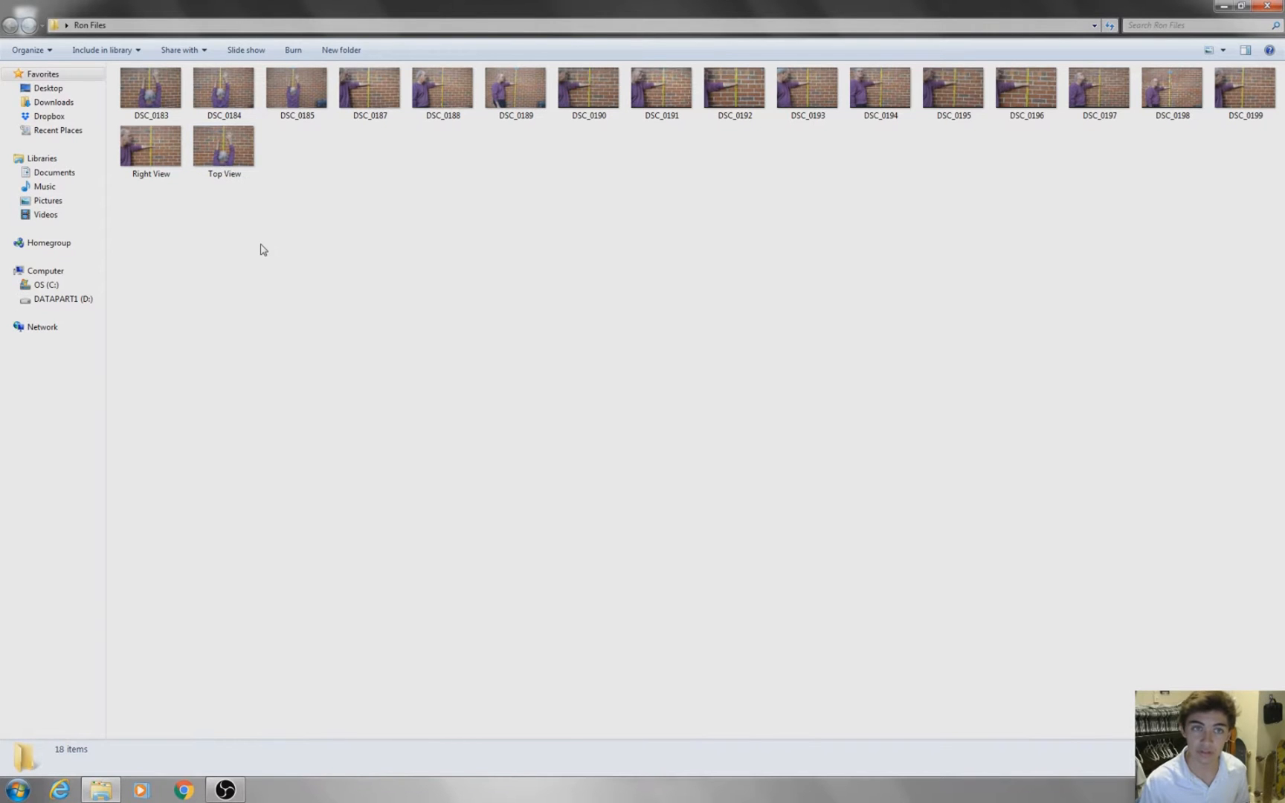
double_click(232, 150)
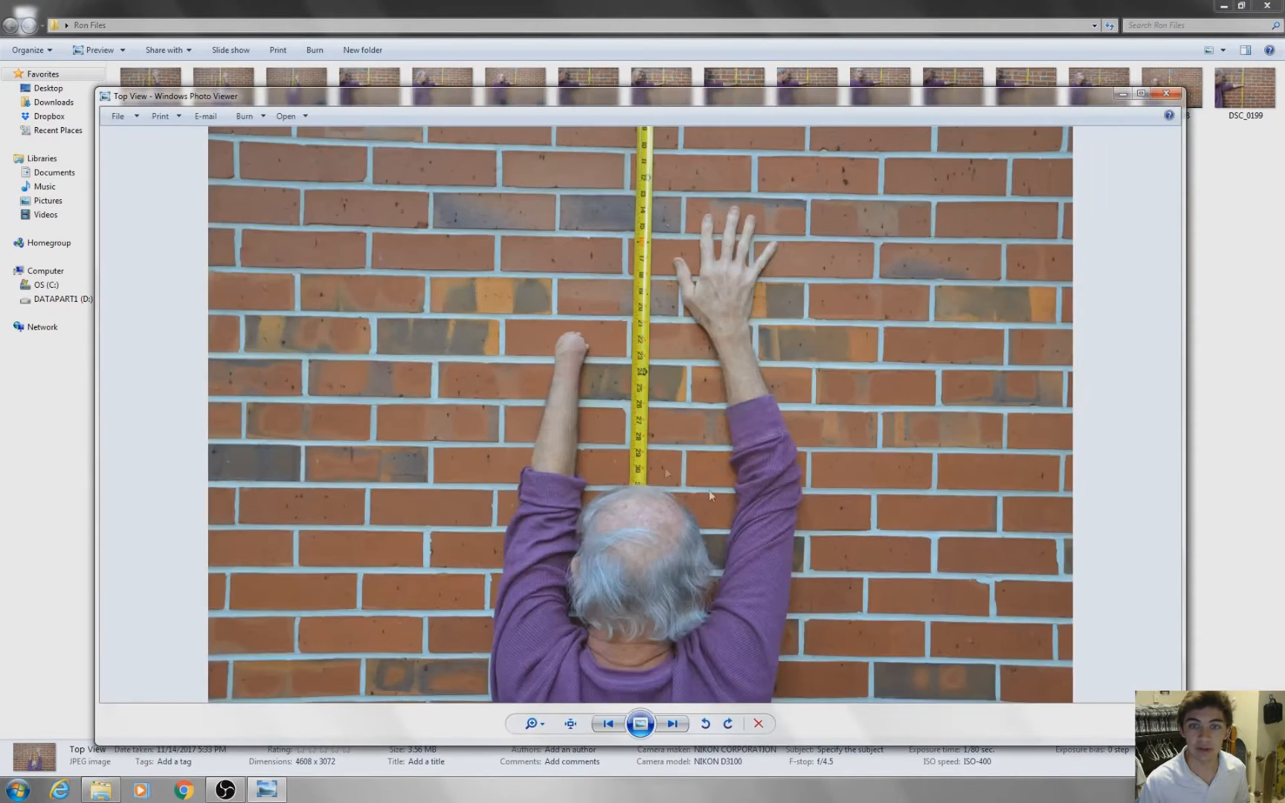
left_click(1166, 93)
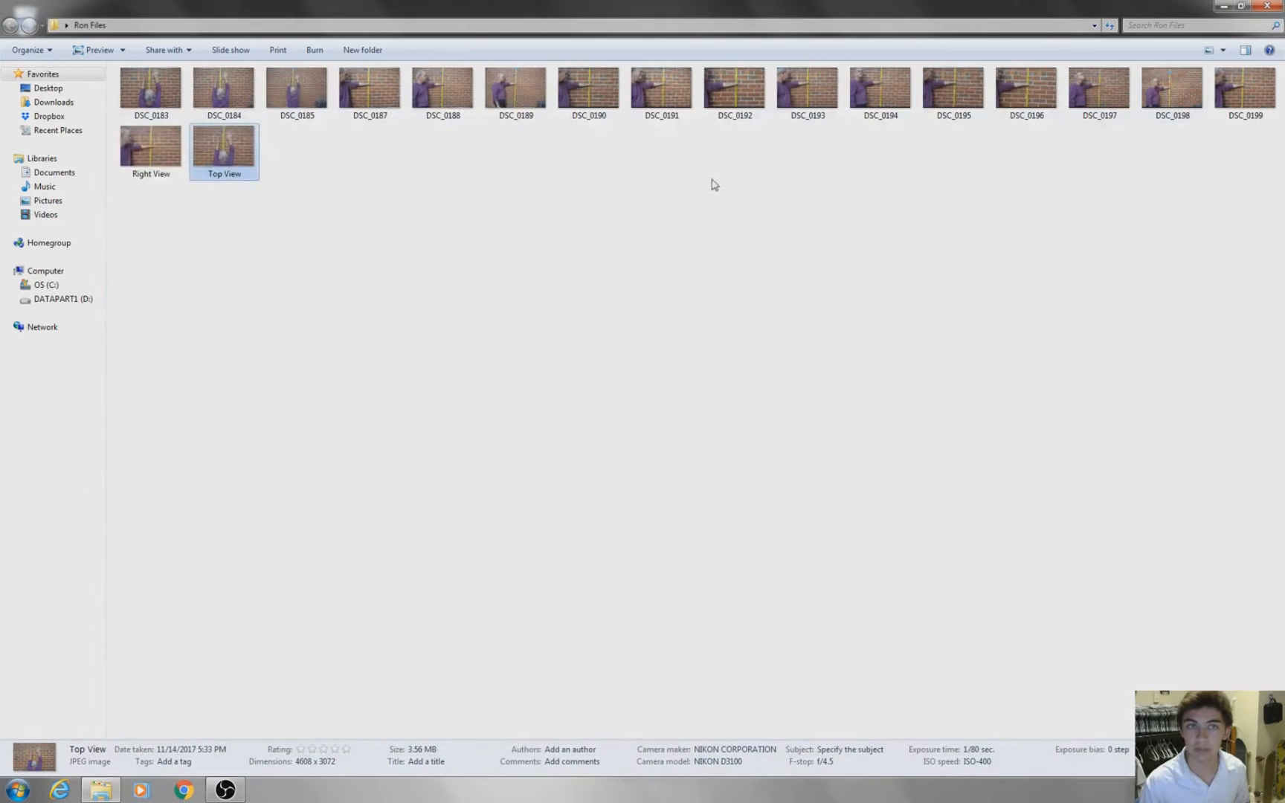
double_click(166, 150)
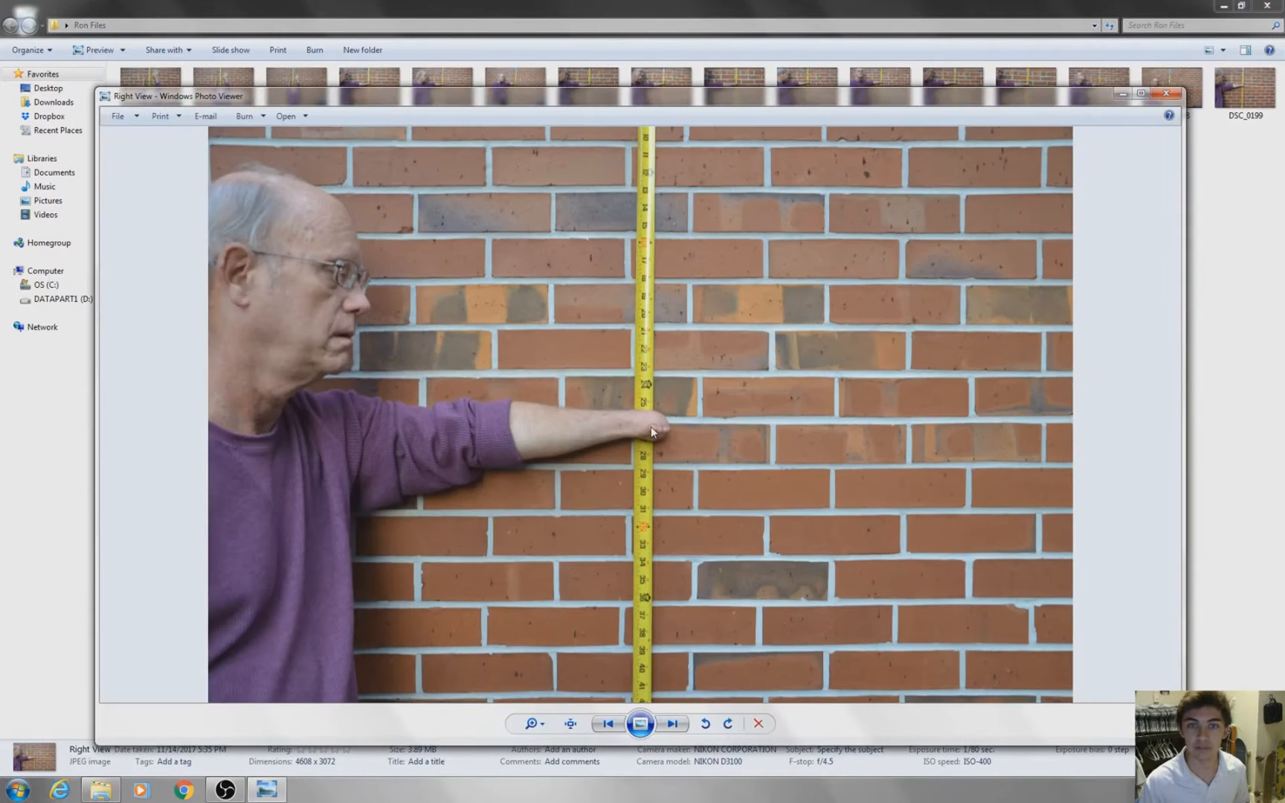
left_click(1166, 93)
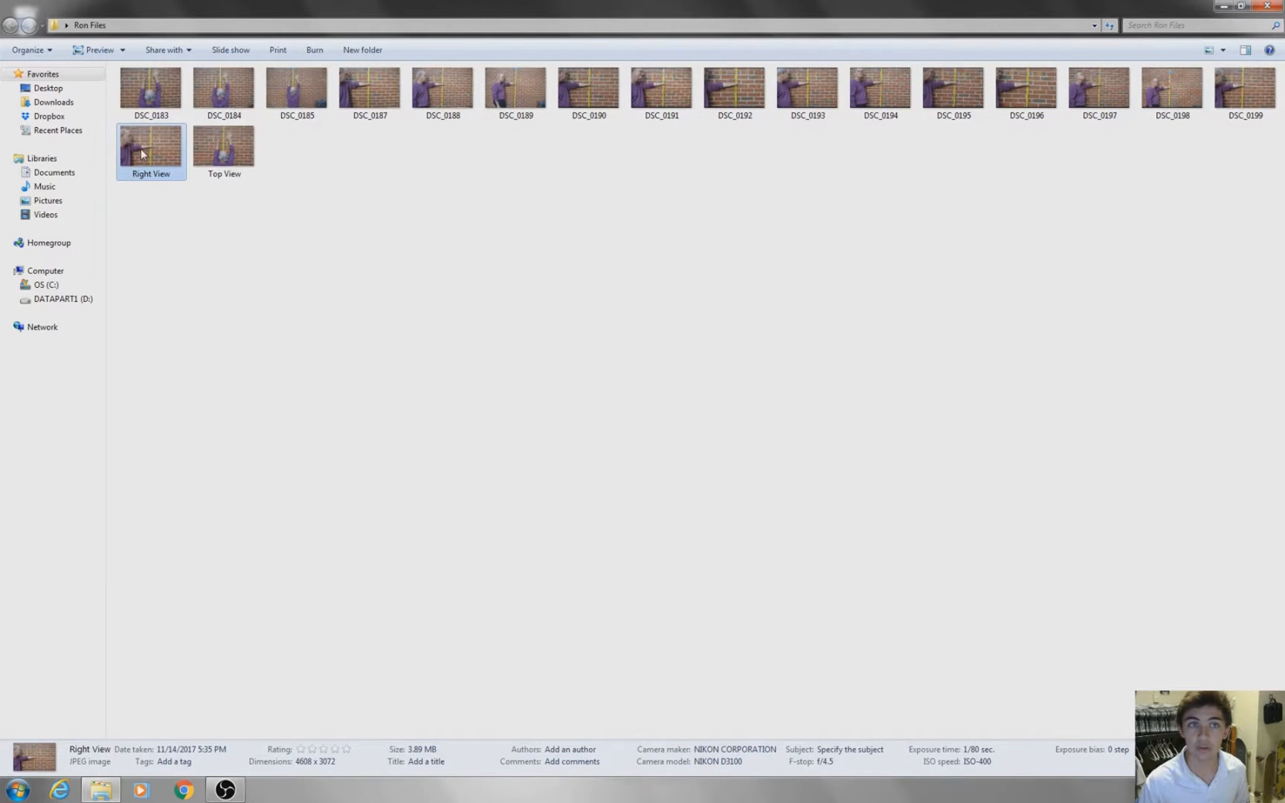
double_click(142, 154)
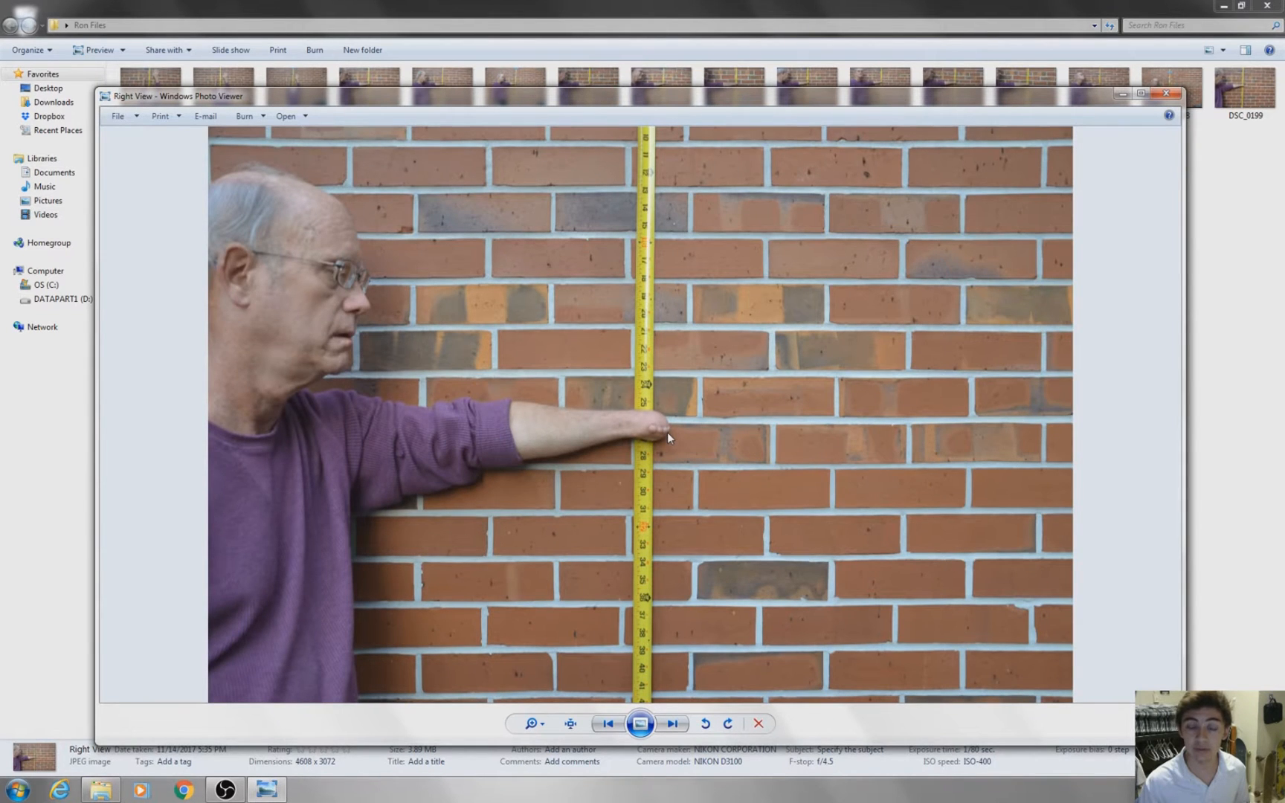
left_click(1166, 94)
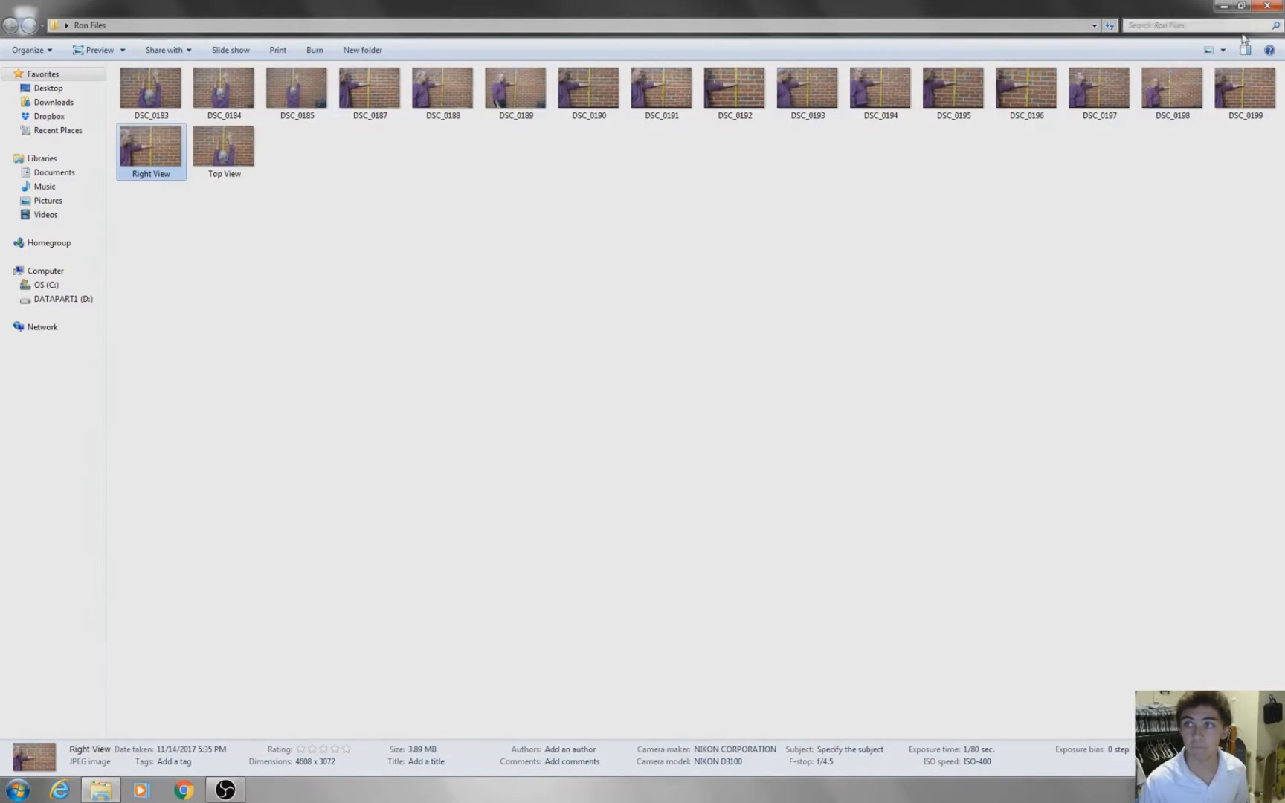
left_click(1267, 6)
Step: Launch Blender and open the DeviceSizer1.4.blend file
double_click(30, 240)
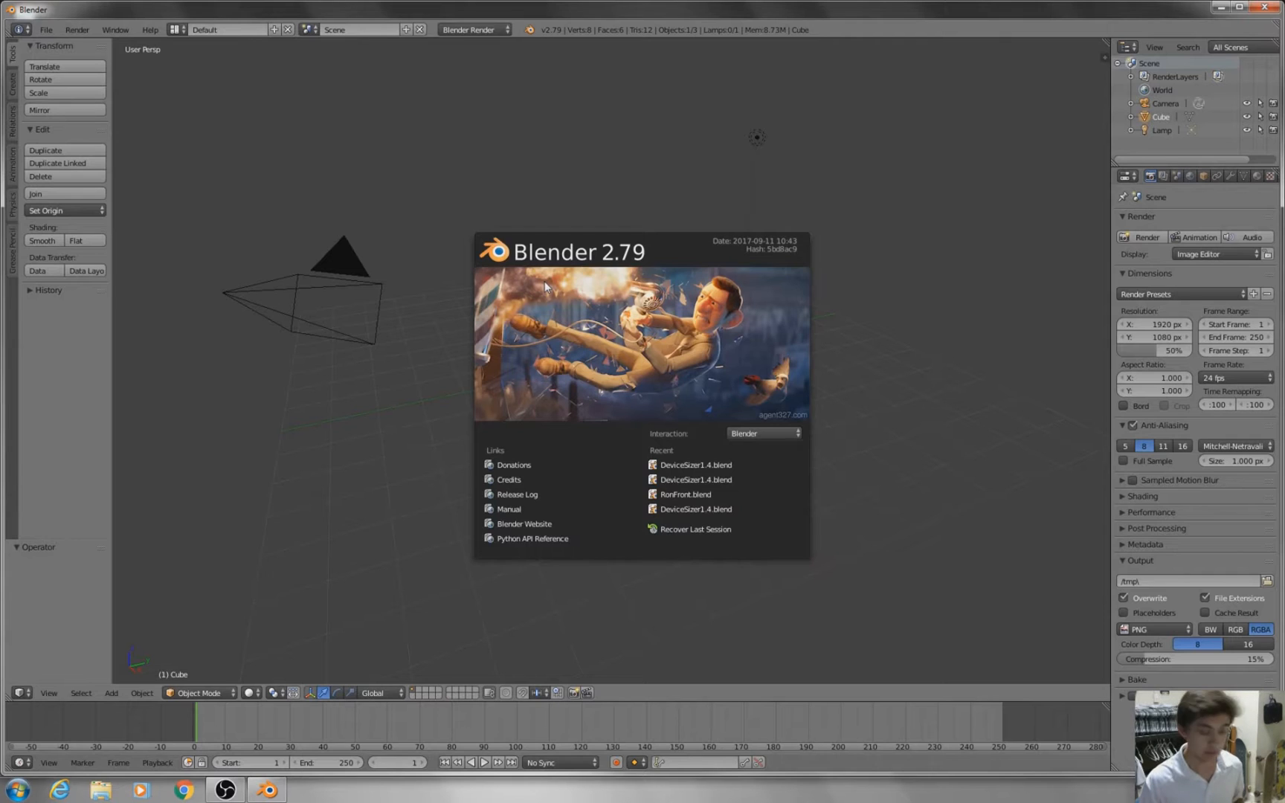
left_click(538, 173)
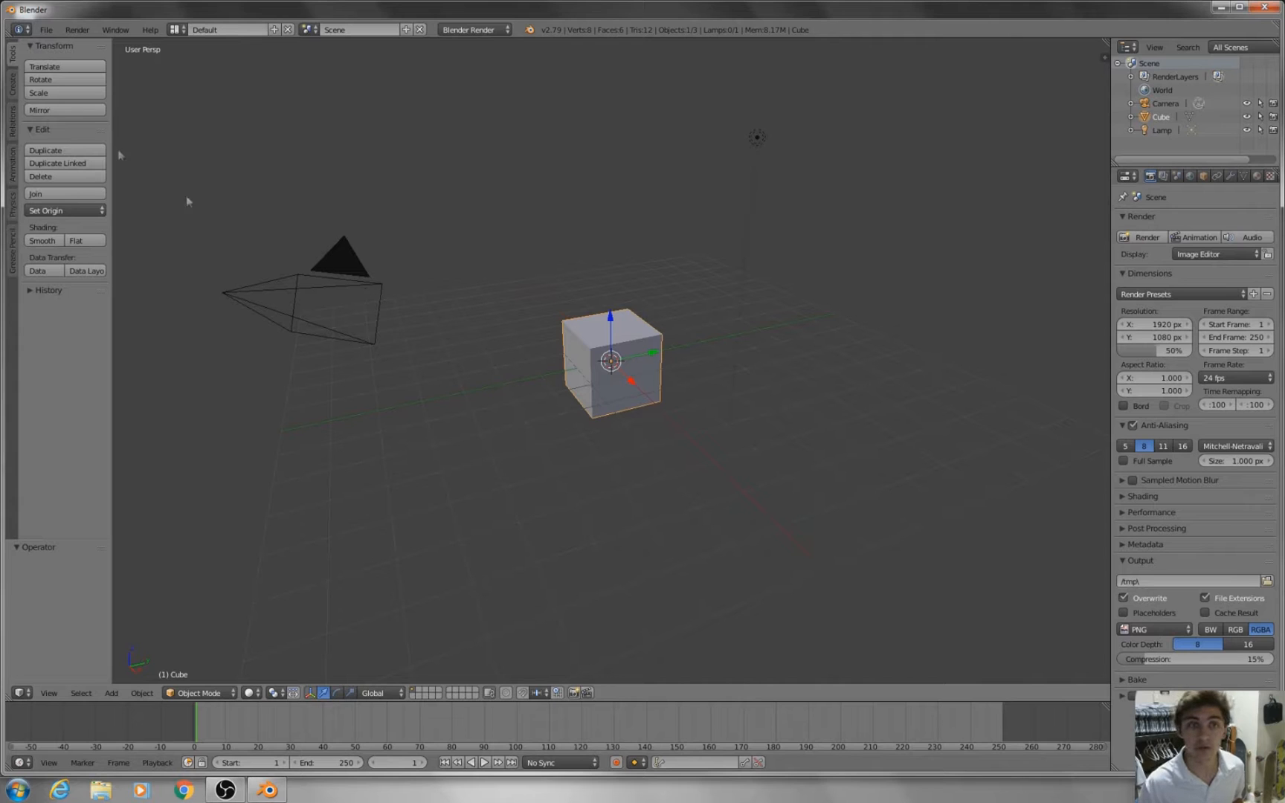
left_click(46, 30)
left_click(64, 59)
double_click(223, 110)
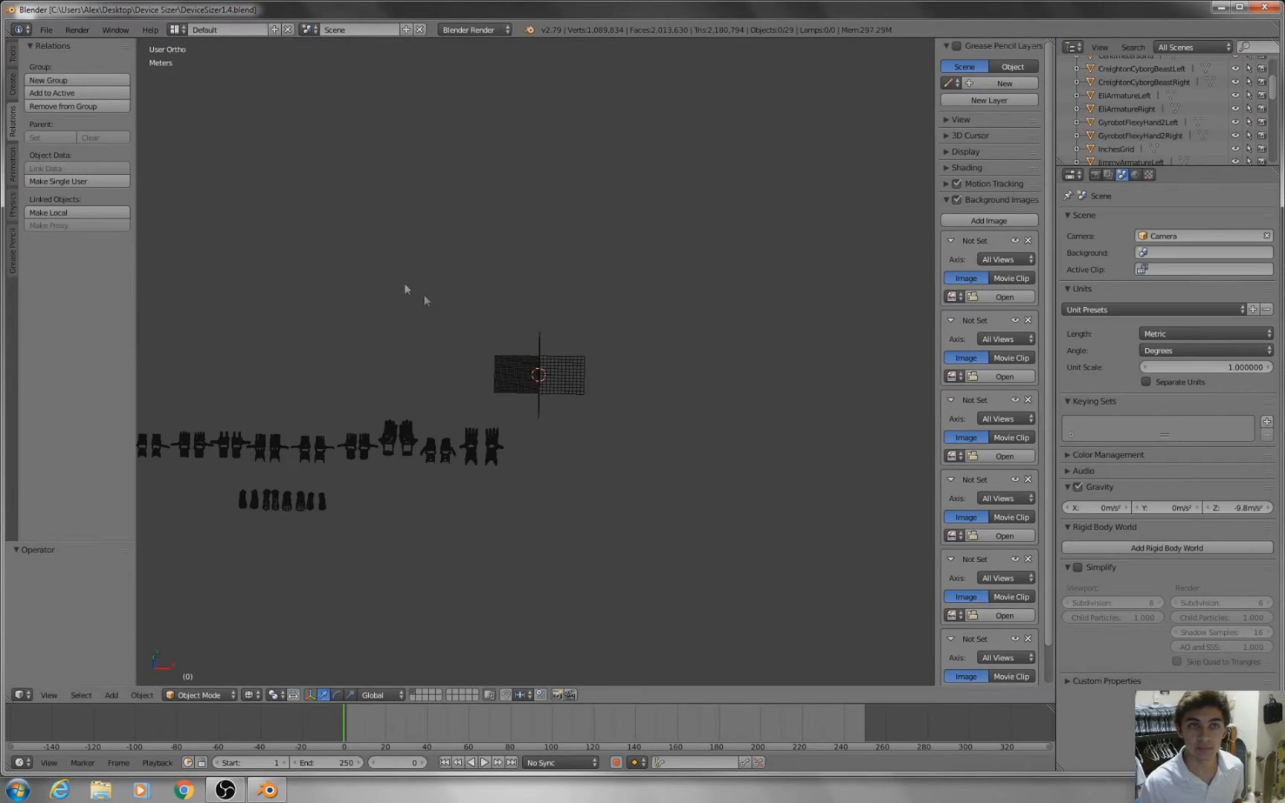
Step: Reopen DeviceSizer1.4.blend from the Device Sizer folder on the desktop
left_click(46, 30)
left_click(60, 60)
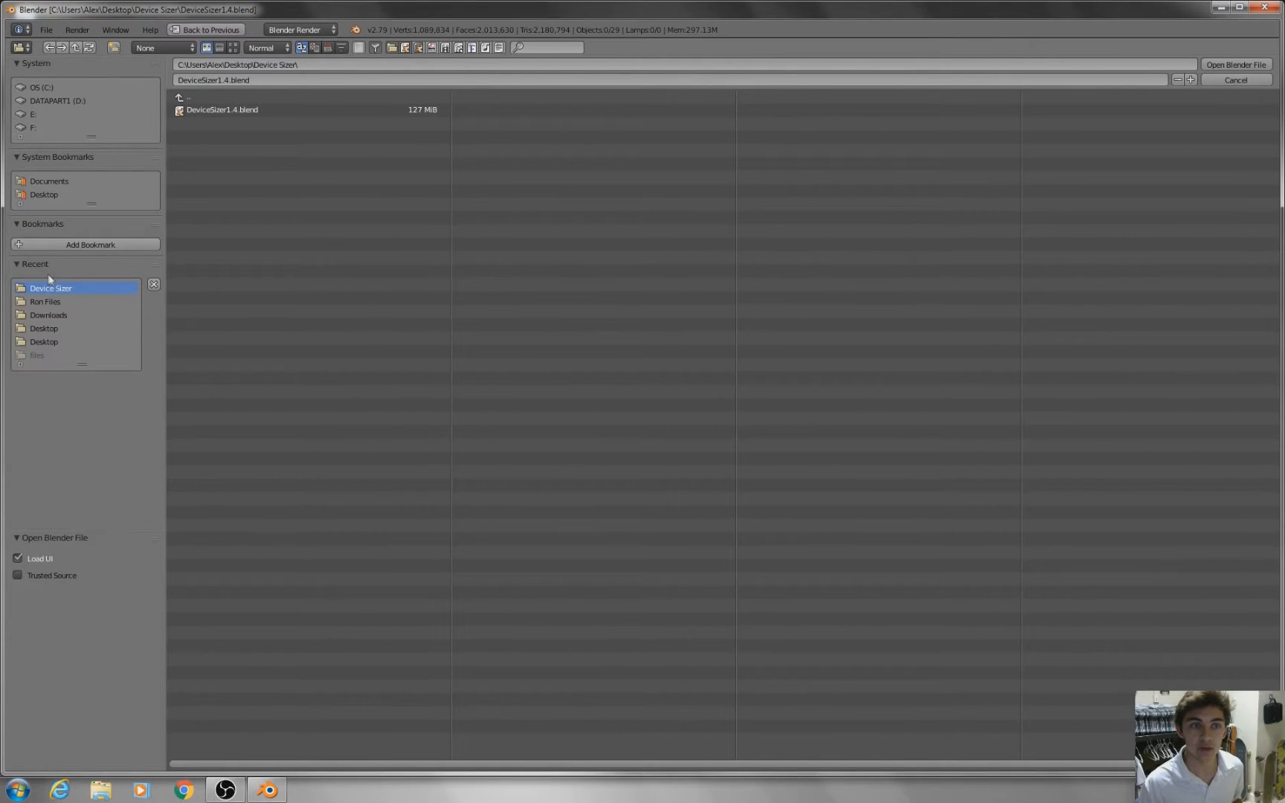
left_click(39, 329)
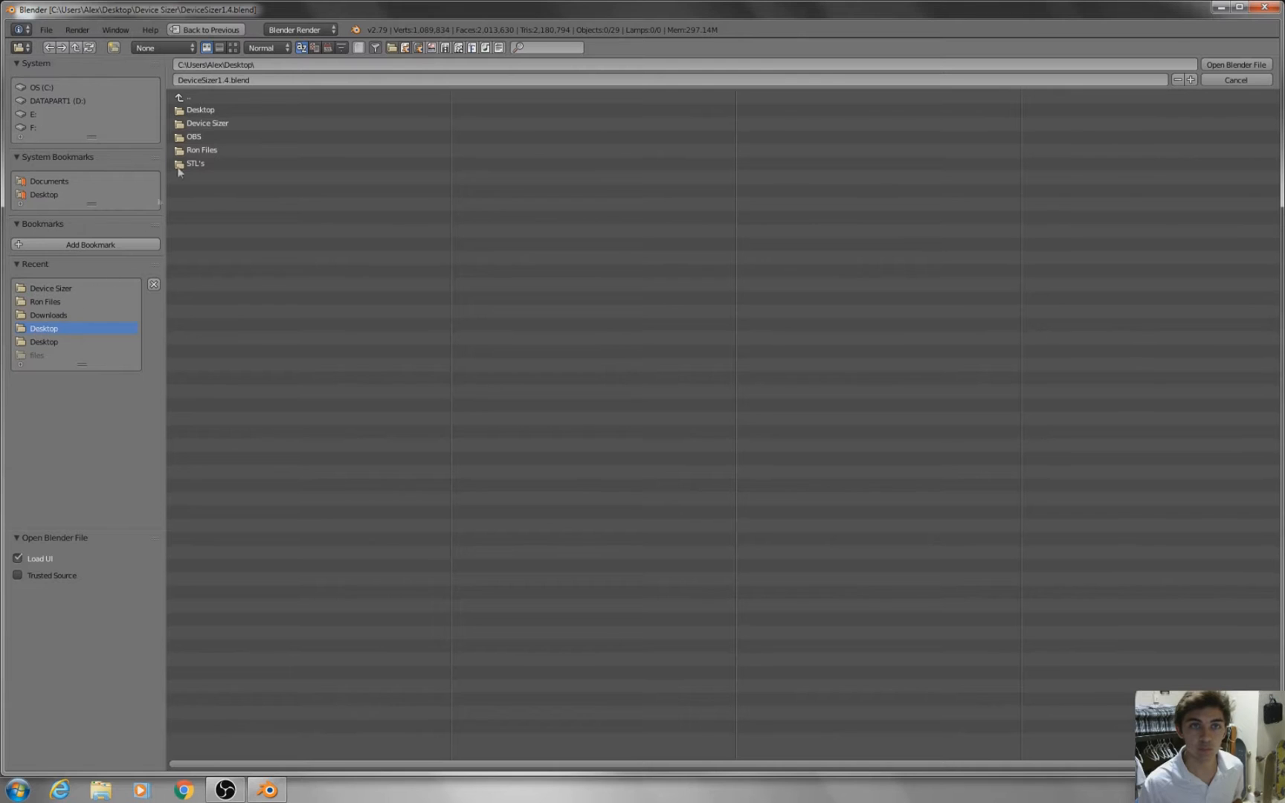
left_click(216, 124)
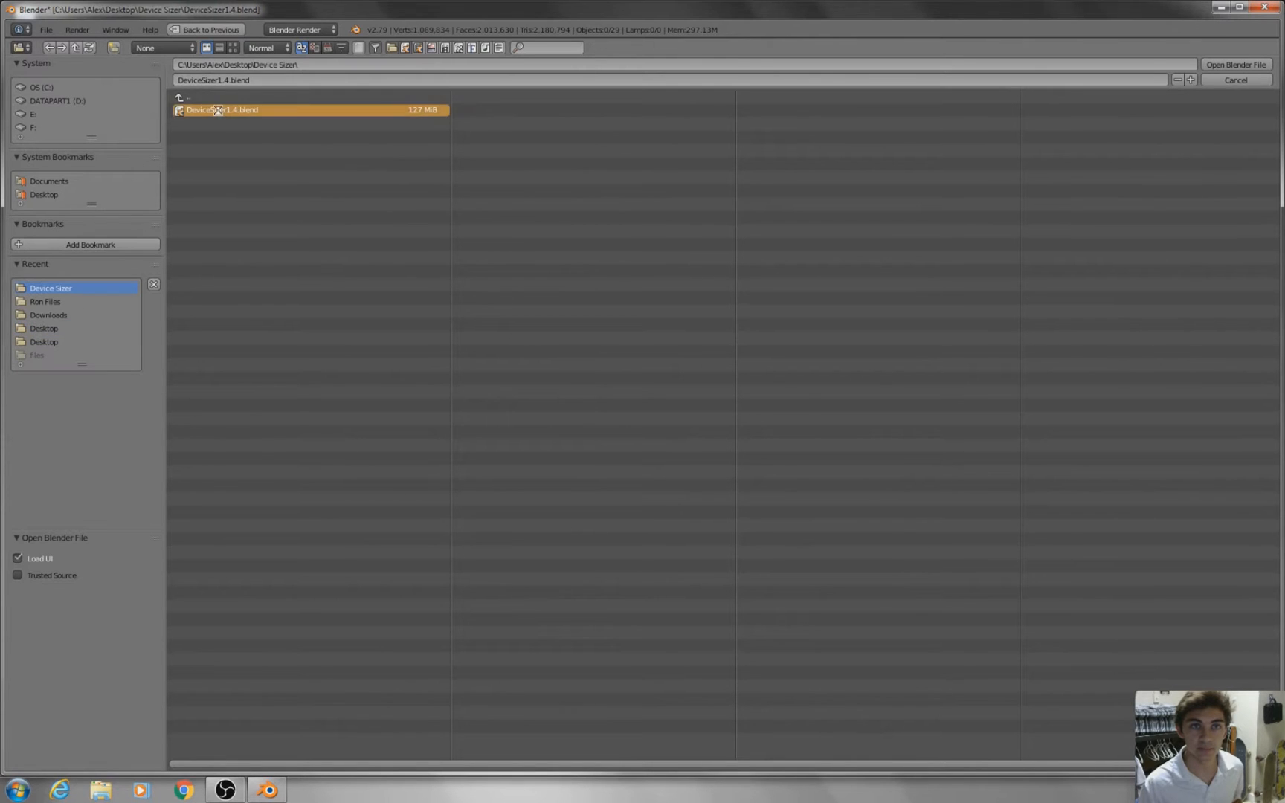
double_click(217, 110)
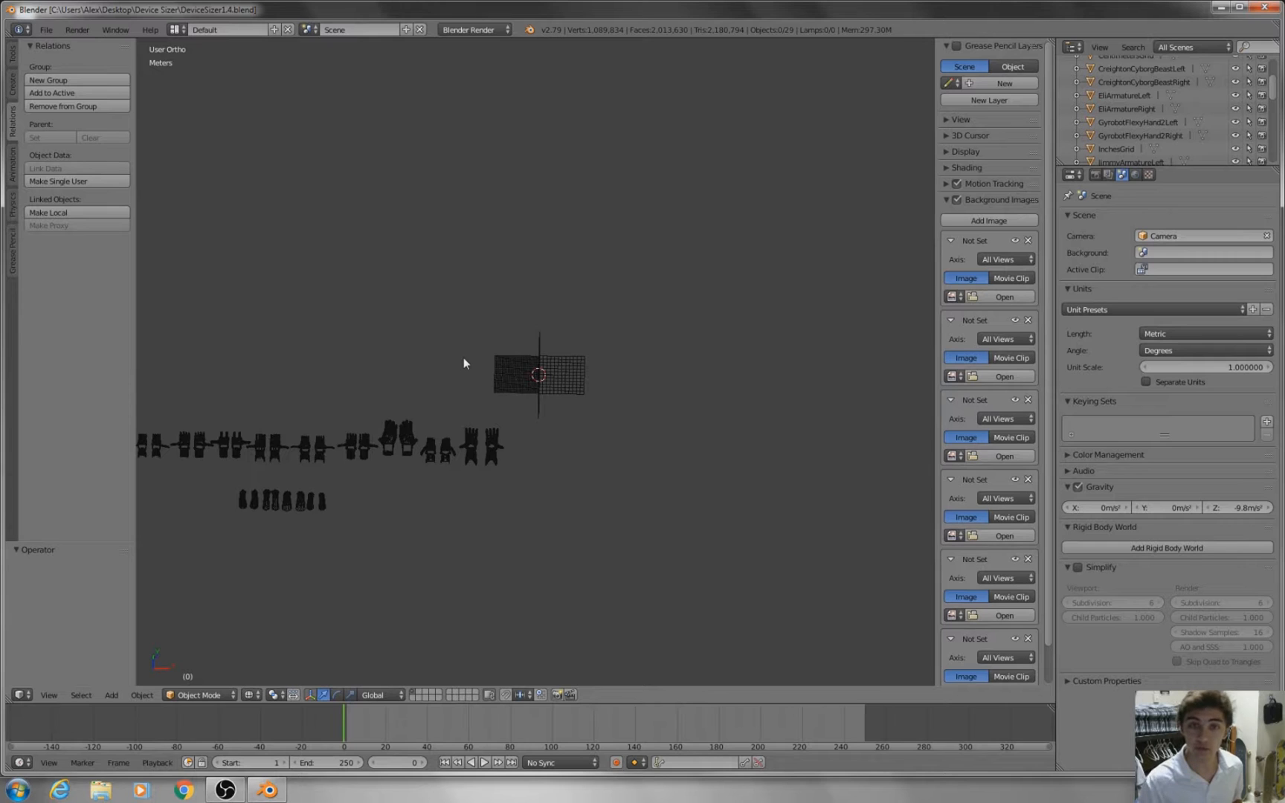
Step: Switch the 3D viewport to the Top view and frame the two measuring grids closely
middle_click_drag(400, 315, 436, 299)
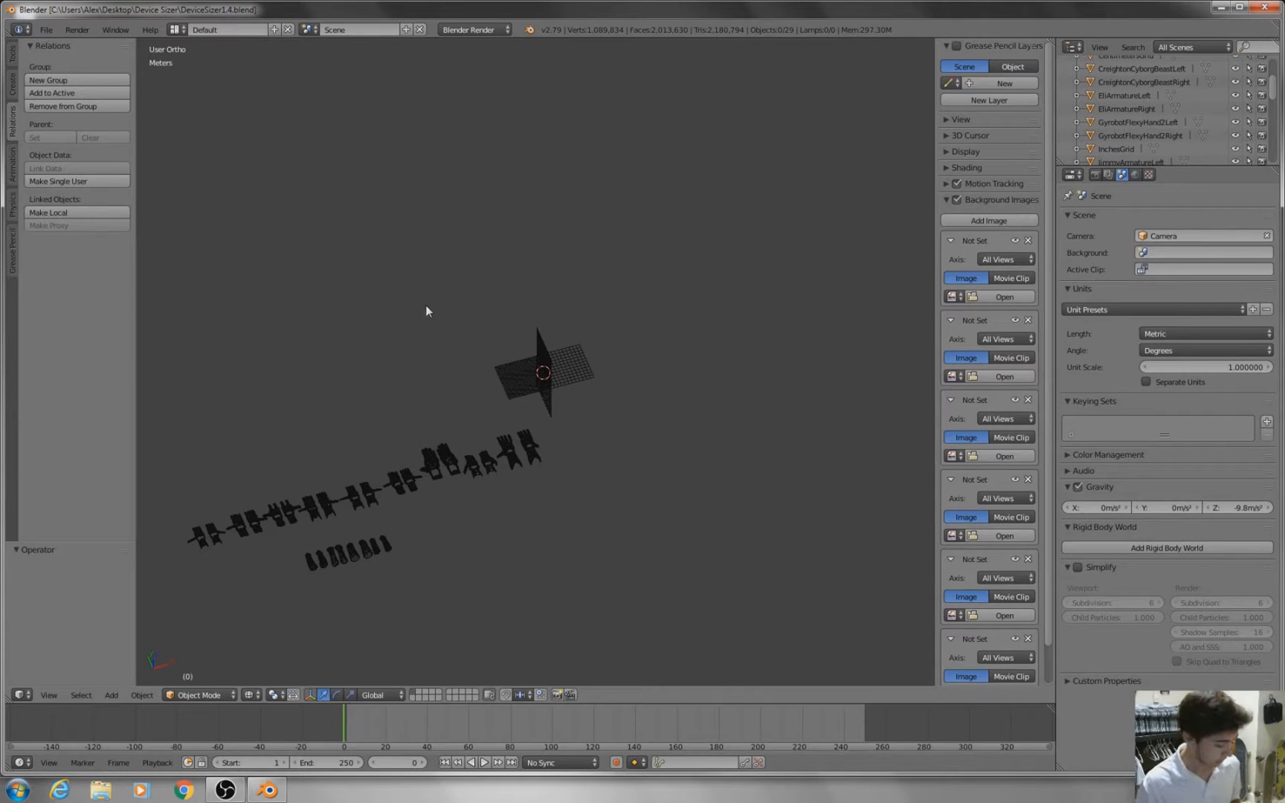
left_click(48, 694)
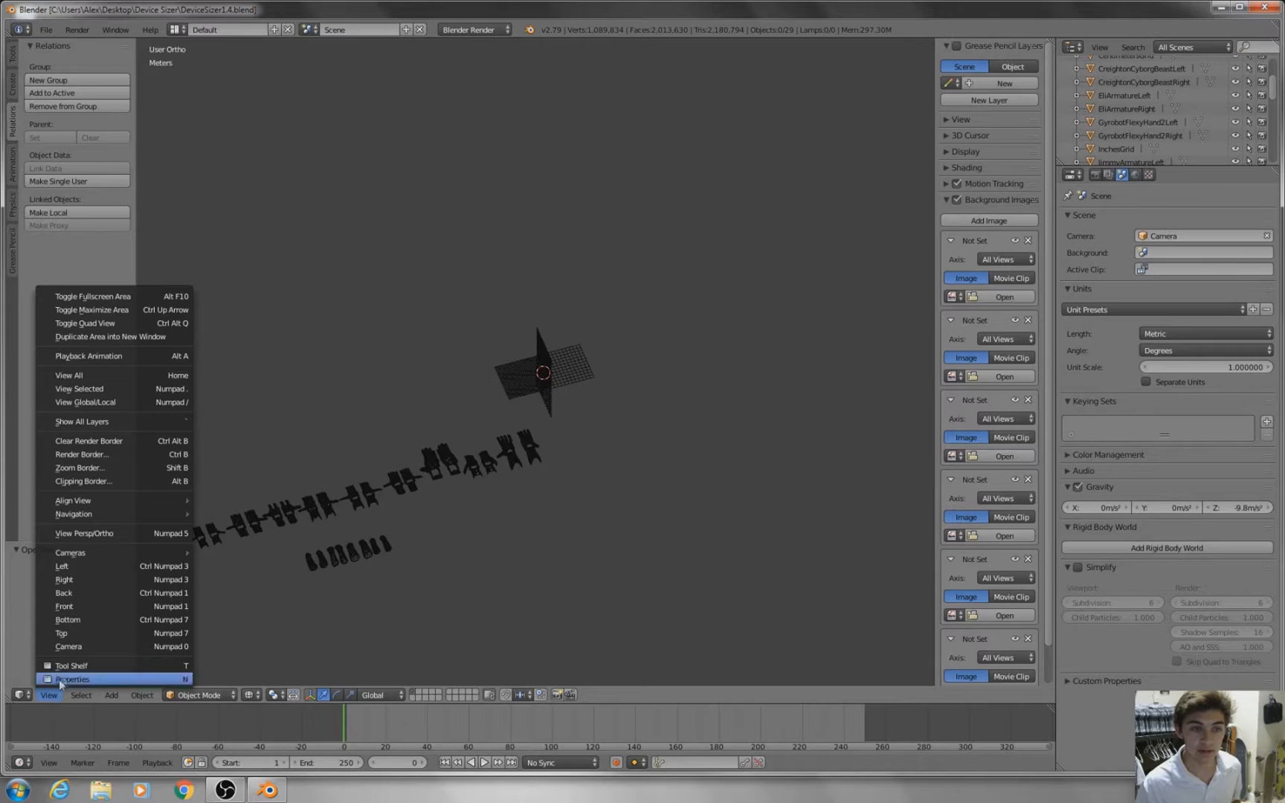
left_click(91, 635)
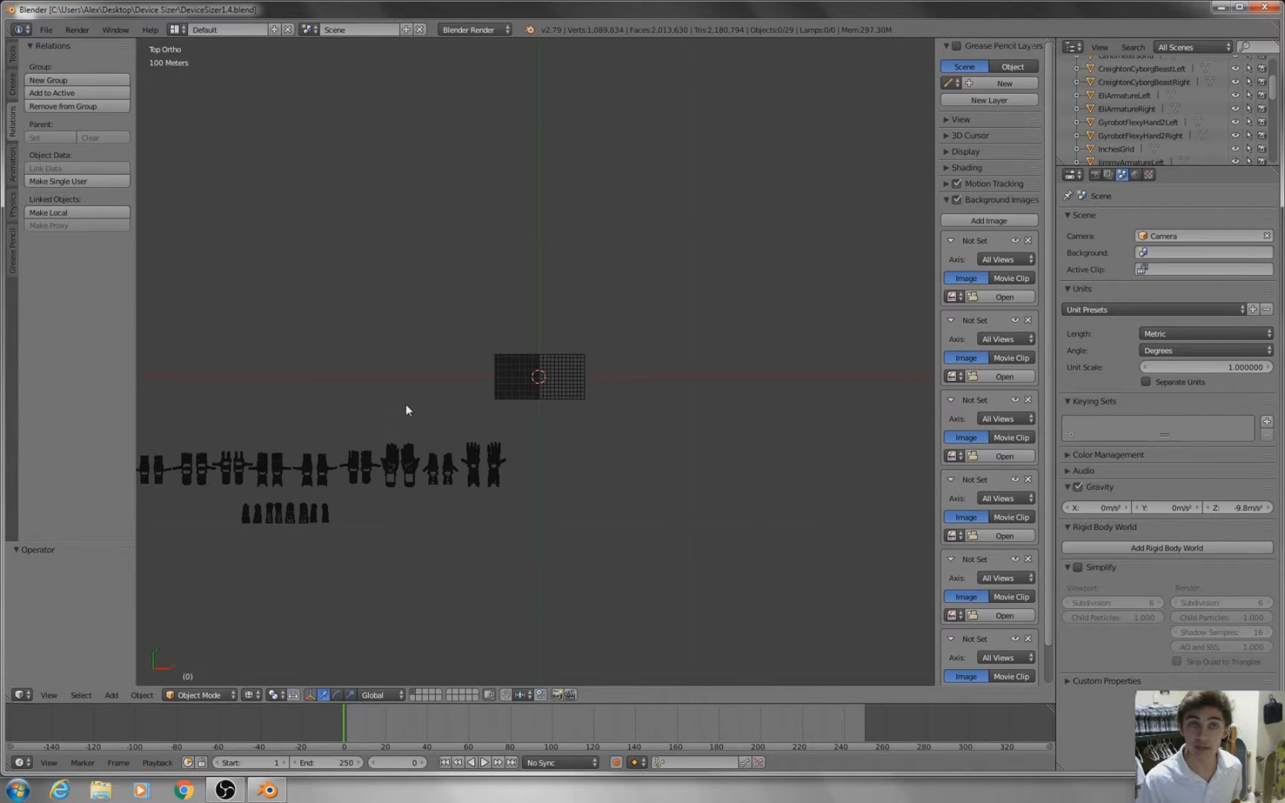
middle_click_drag(387, 339, 493, 349, "shift")
middle_click_drag(749, 440, 588, 353, "shift")
scroll(616, 304, "up", 7)
middle_click_drag(625, 294, 560, 404, "shift")
scroll(560, 396, "up", 2)
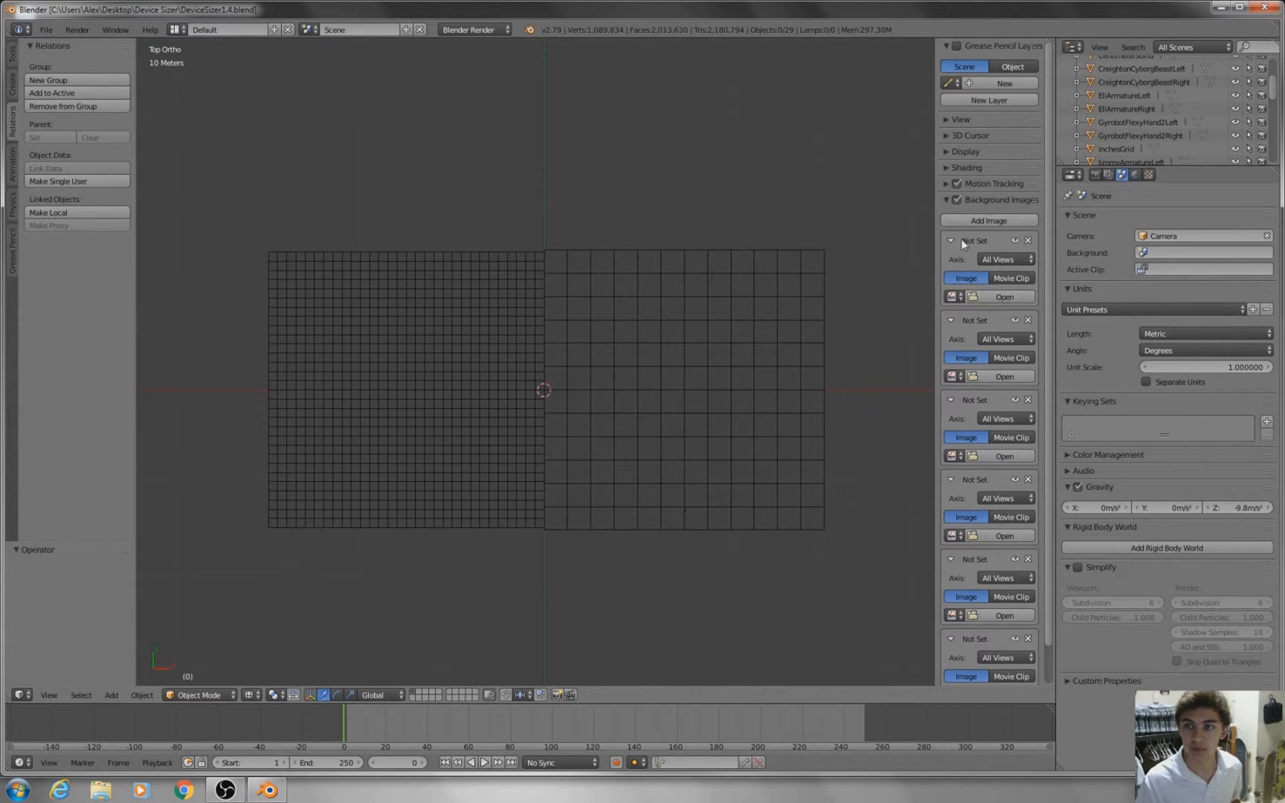
Step: Load Top View.JPG from the patient's photo folder into the first background image slot
left_click(997, 297)
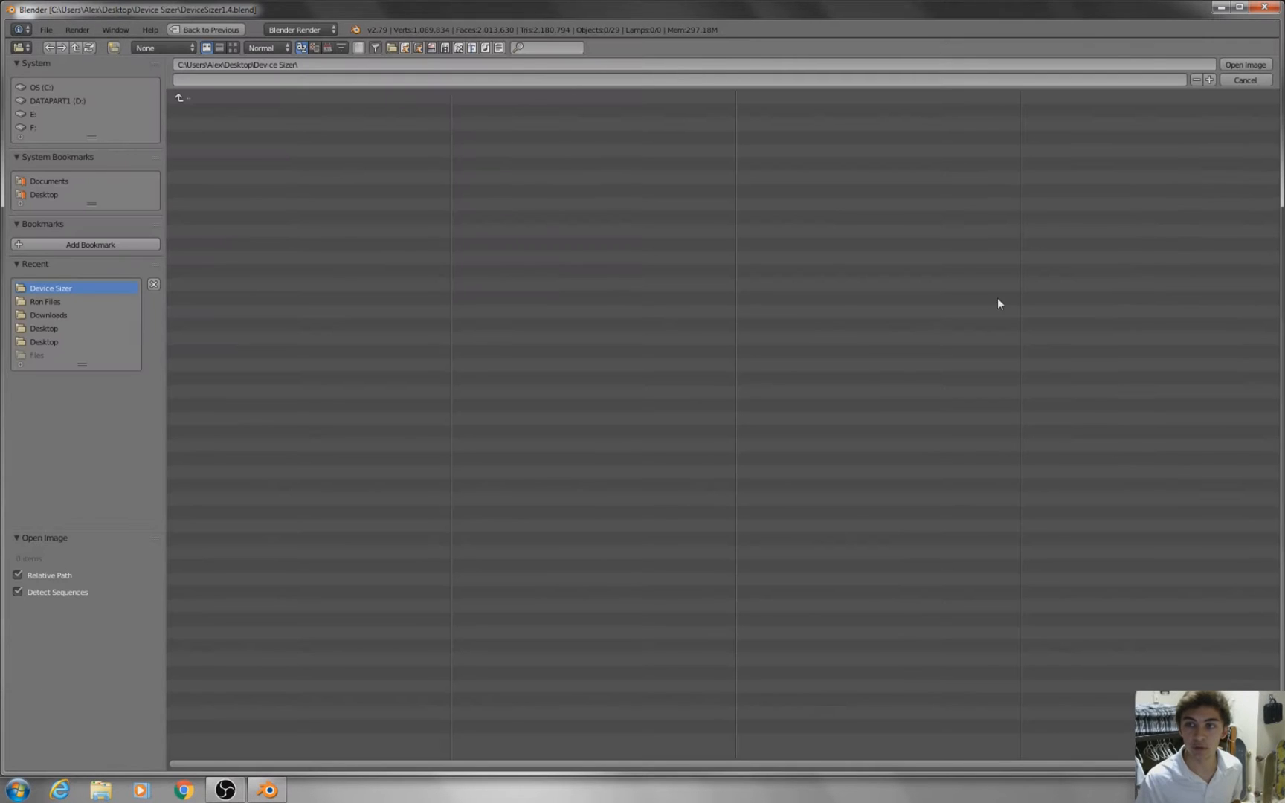
left_click(47, 301)
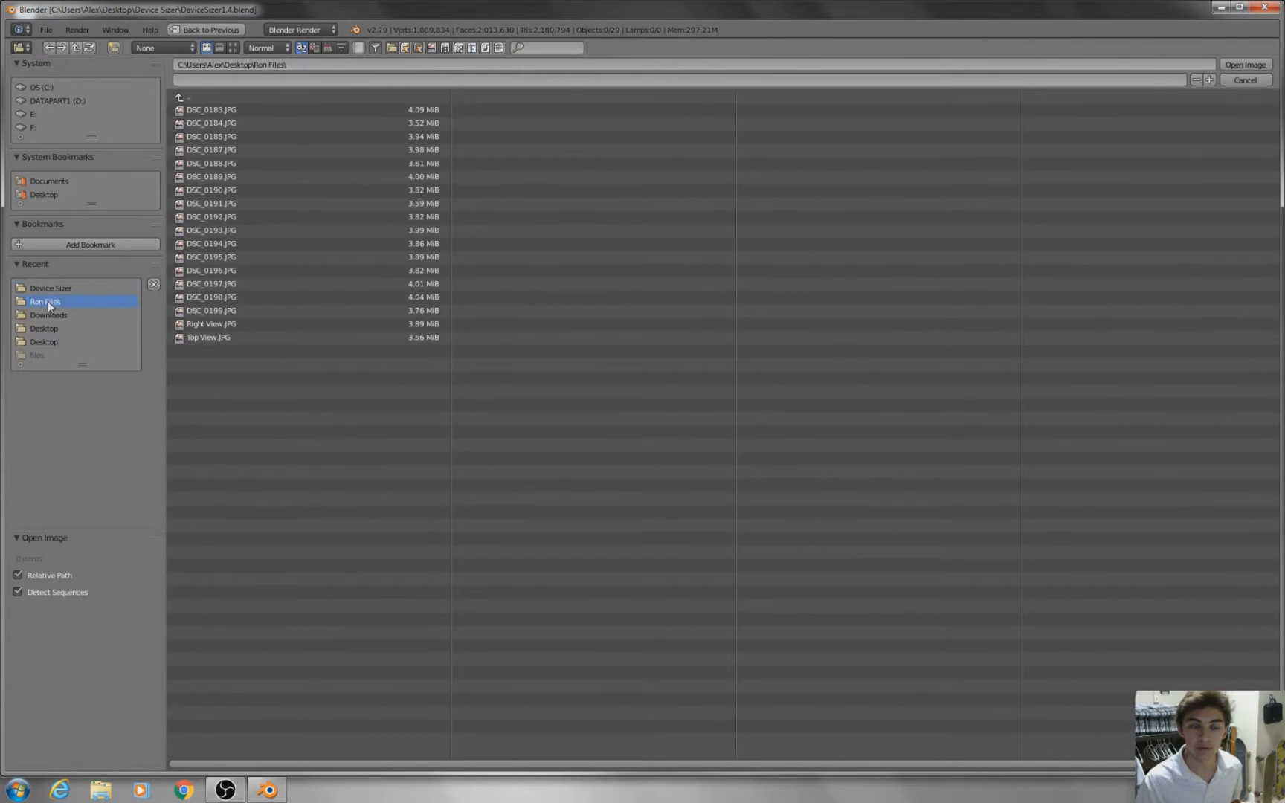
double_click(223, 336)
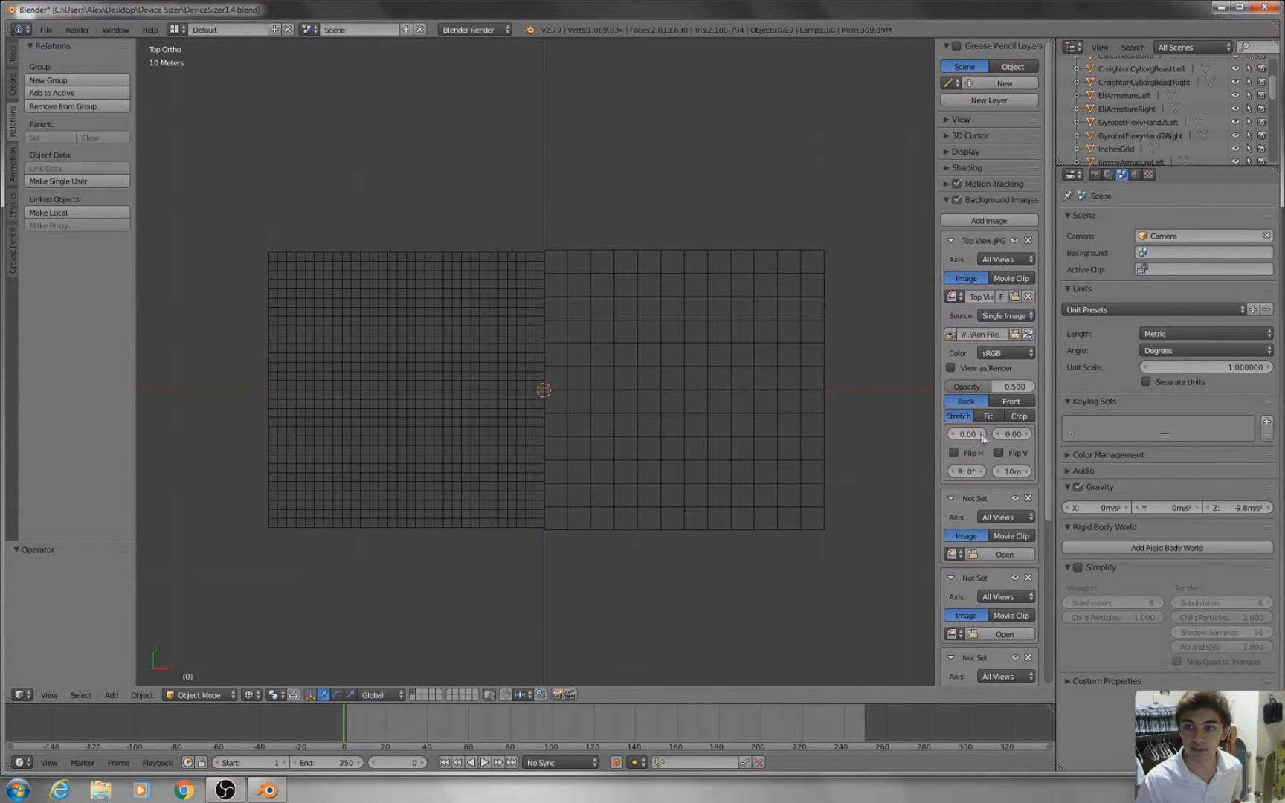
Step: Enlarge the Top View background image to a size of about 1.76k so it fills the area behind the grids
scroll(998, 437, "down", 1)
scroll(995, 432, "up", 1)
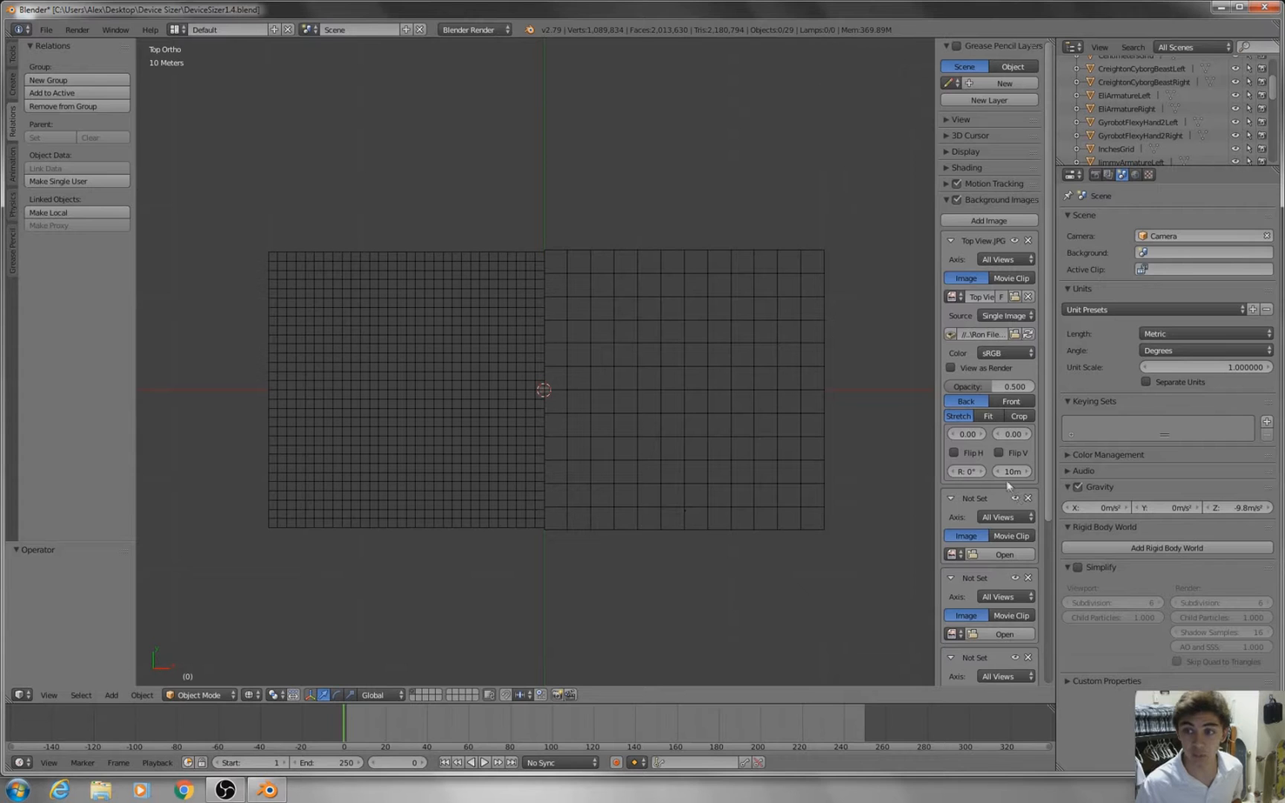
left_click_drag(1012, 471, 1135, 472)
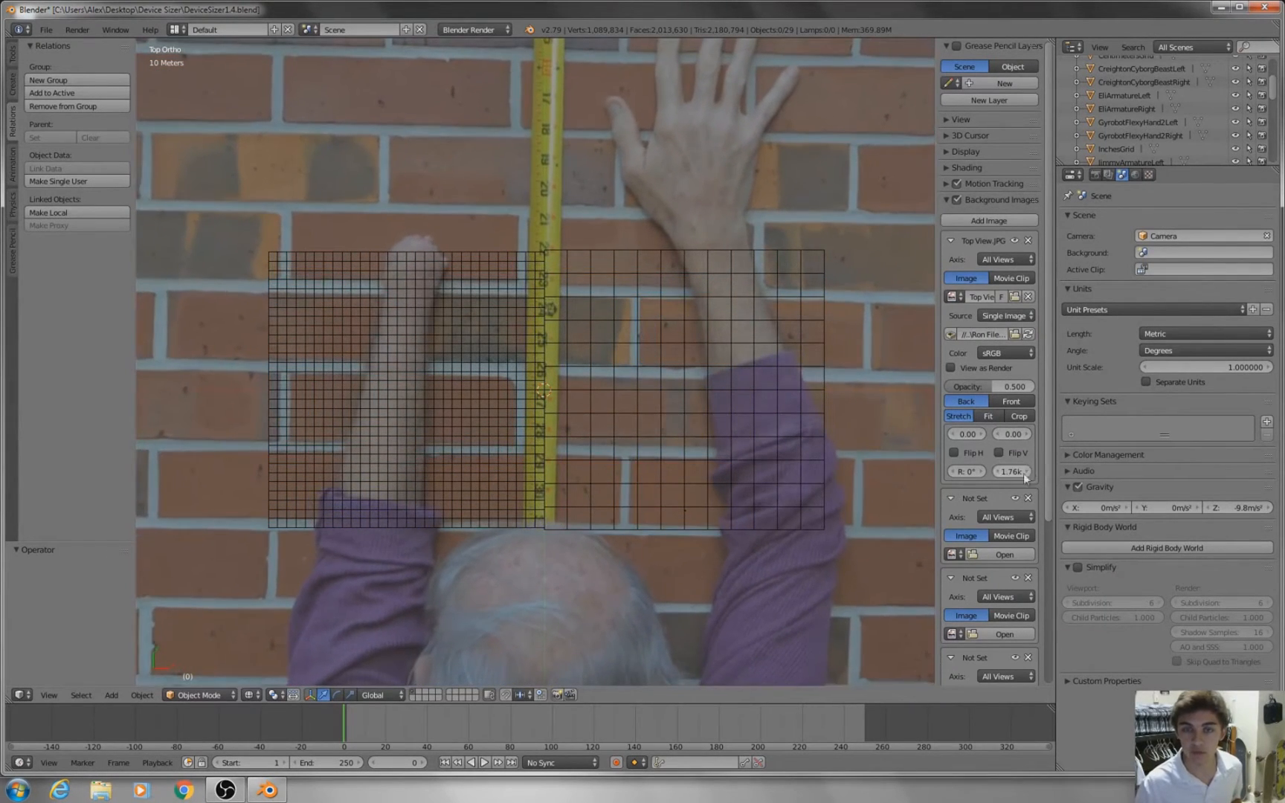
scroll(578, 364, "up", 6)
middle_click_drag(674, 332, 588, 313, "shift")
scroll(588, 313, "up", 1)
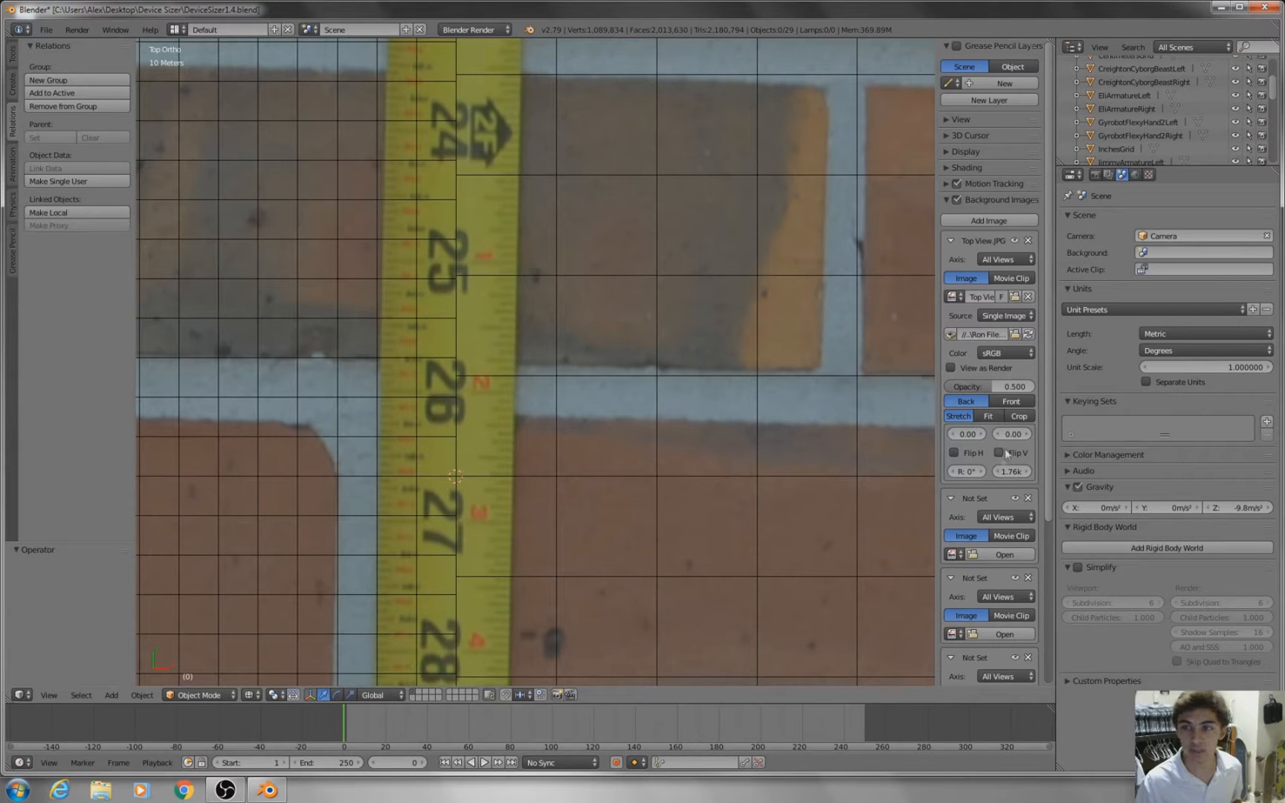
Step: Align the photo's tape measure with the grid using about -1.1° rotation, size 1.35k and a vertical offset of 13.4
left_click_drag(967, 471, 964, 472)
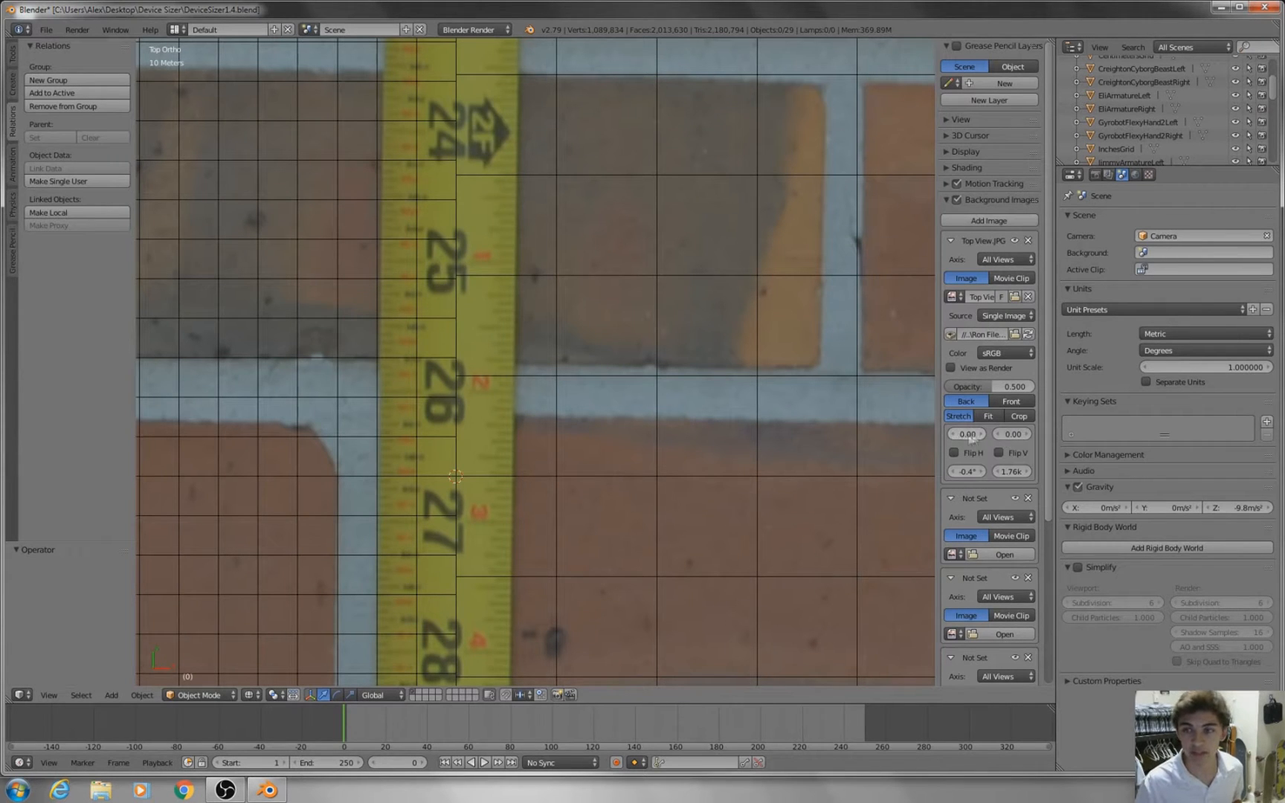
mouse_move(1015, 434)
left_mouse_down()
mouse_move(1033, 434)
mouse_move(1018, 434)
mouse_move(1012, 472)
mouse_move(1023, 472)
mouse_move(1004, 471)
mouse_move(1015, 434)
mouse_move(1051, 434)
mouse_move(1009, 472)
mouse_move(964, 472)
mouse_move(1013, 470)
mouse_move(995, 470)
mouse_move(1004, 434)
left_mouse_up()
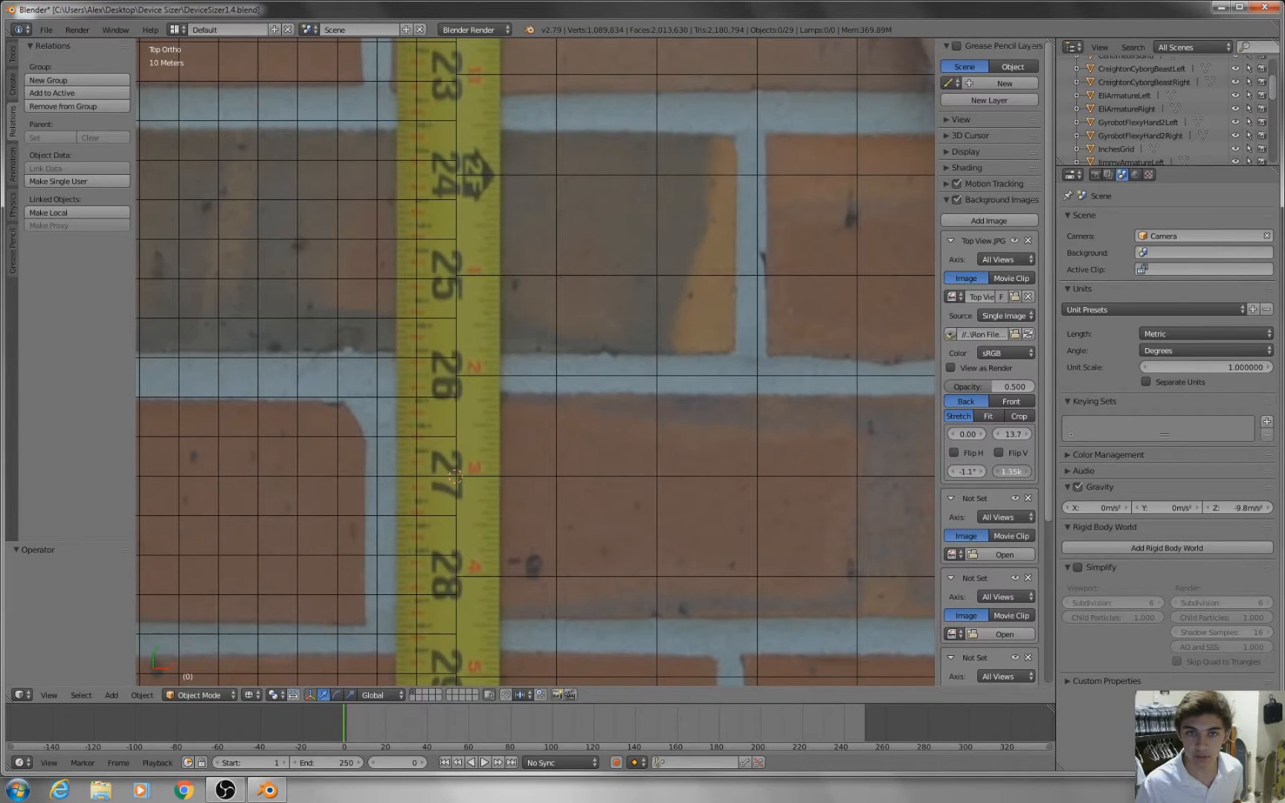
mouse_move(1012, 433)
left_mouse_down()
mouse_move(988, 433)
mouse_move(1007, 433)
left_mouse_up()
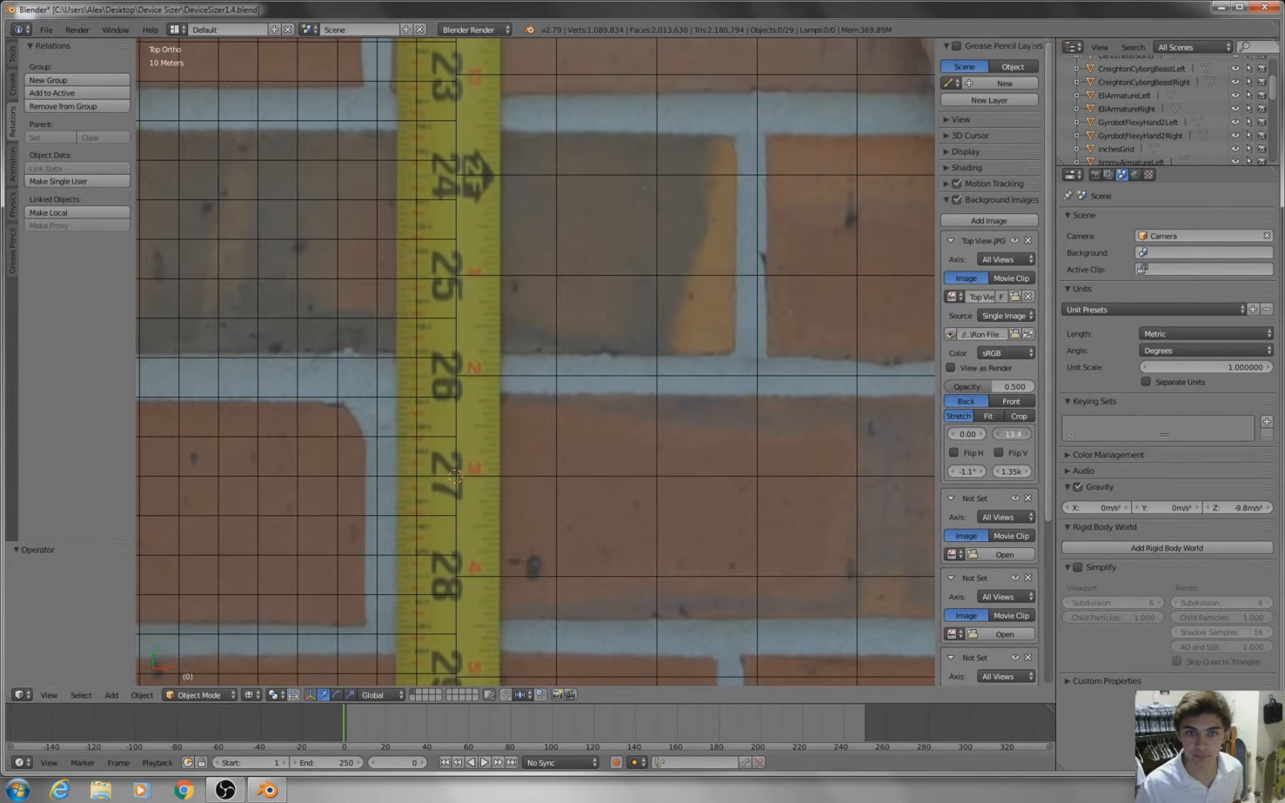
Step: Fine-tune the background photo's vertical offset to about 13.3, matching the tape's inch marks to the grid lines
middle_click_drag(653, 226, 547, 323, "shift")
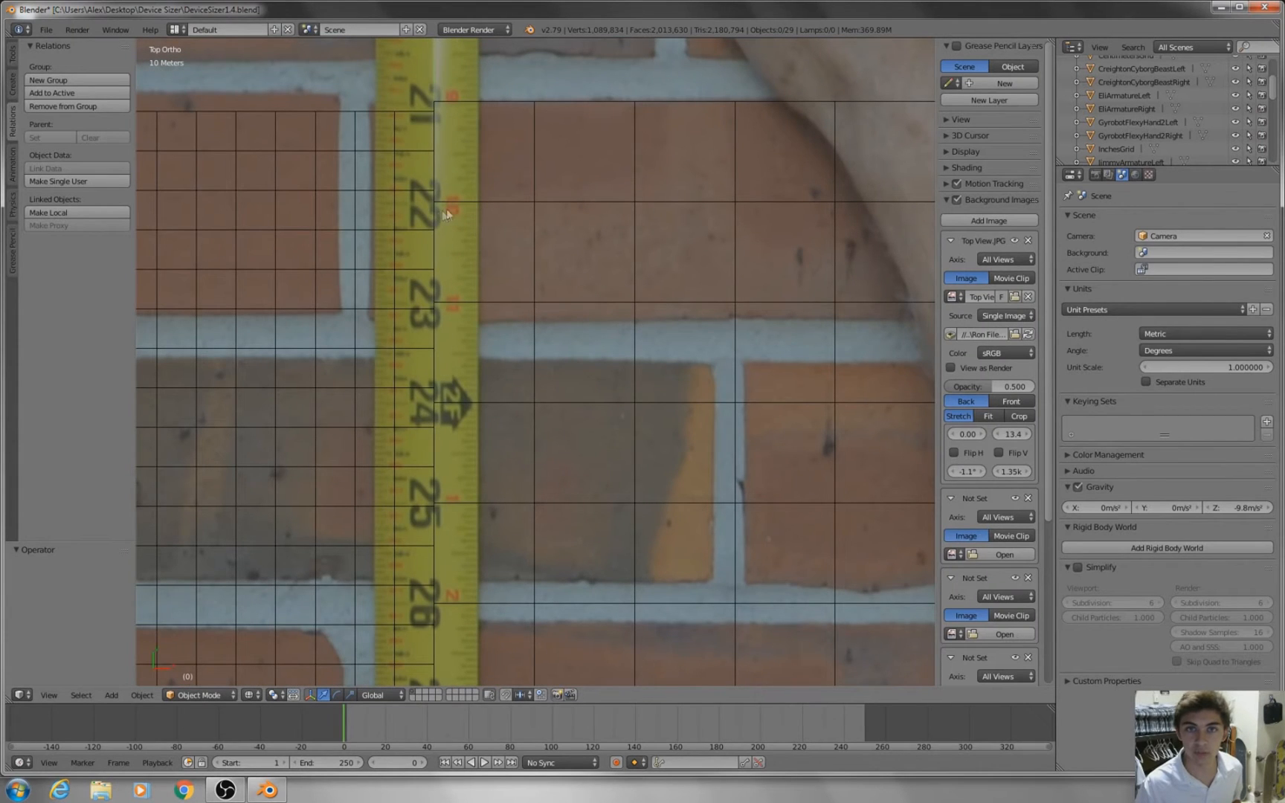
left_click_drag(1009, 438, 1013, 435)
middle_click_drag(763, 503, 699, 386, "shift")
middle_click_drag(700, 468, 717, 404, "shift")
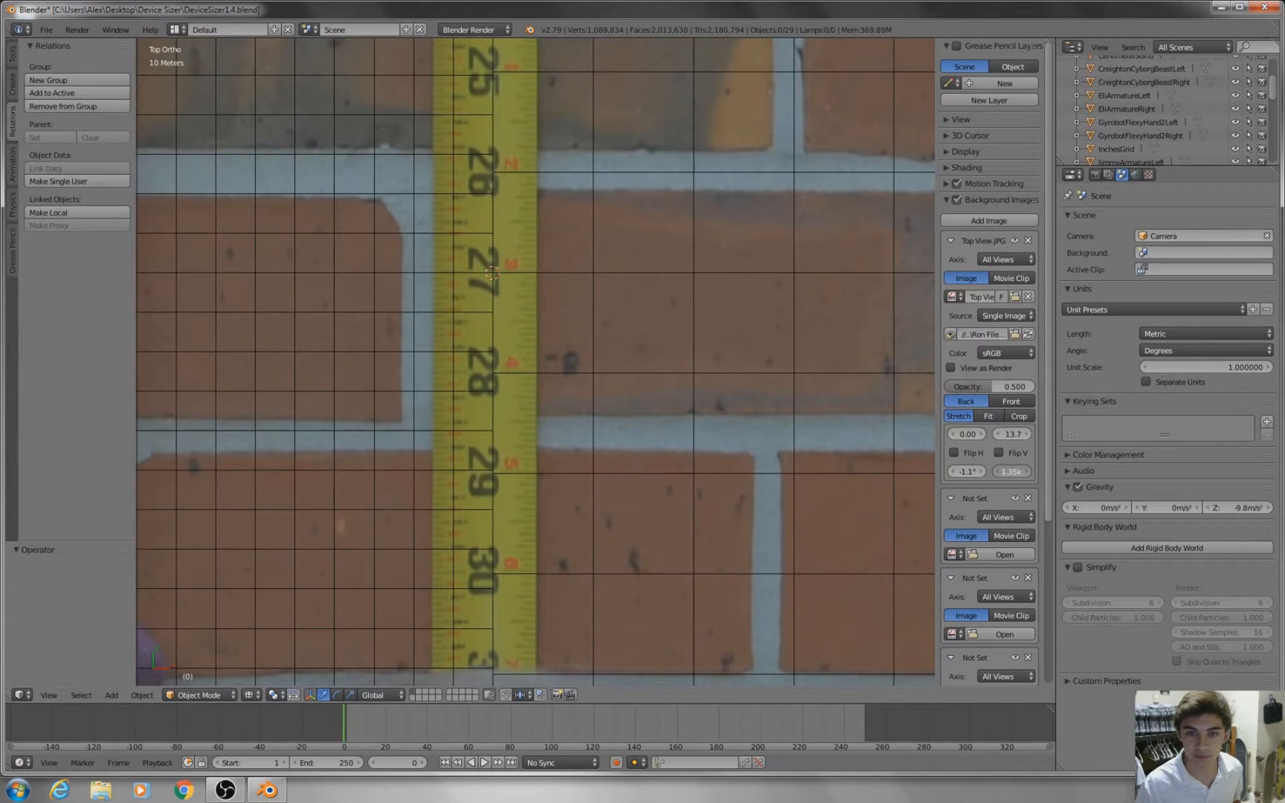
mouse_move(1013, 434)
left_mouse_down()
mouse_move(980, 441)
mouse_move(1012, 434)
left_mouse_up()
Step: Examine how the tape measure and the shorter arm line up with the inch and centimetre grids
scroll(632, 179, "up", 2)
scroll(609, 194, "down", 8)
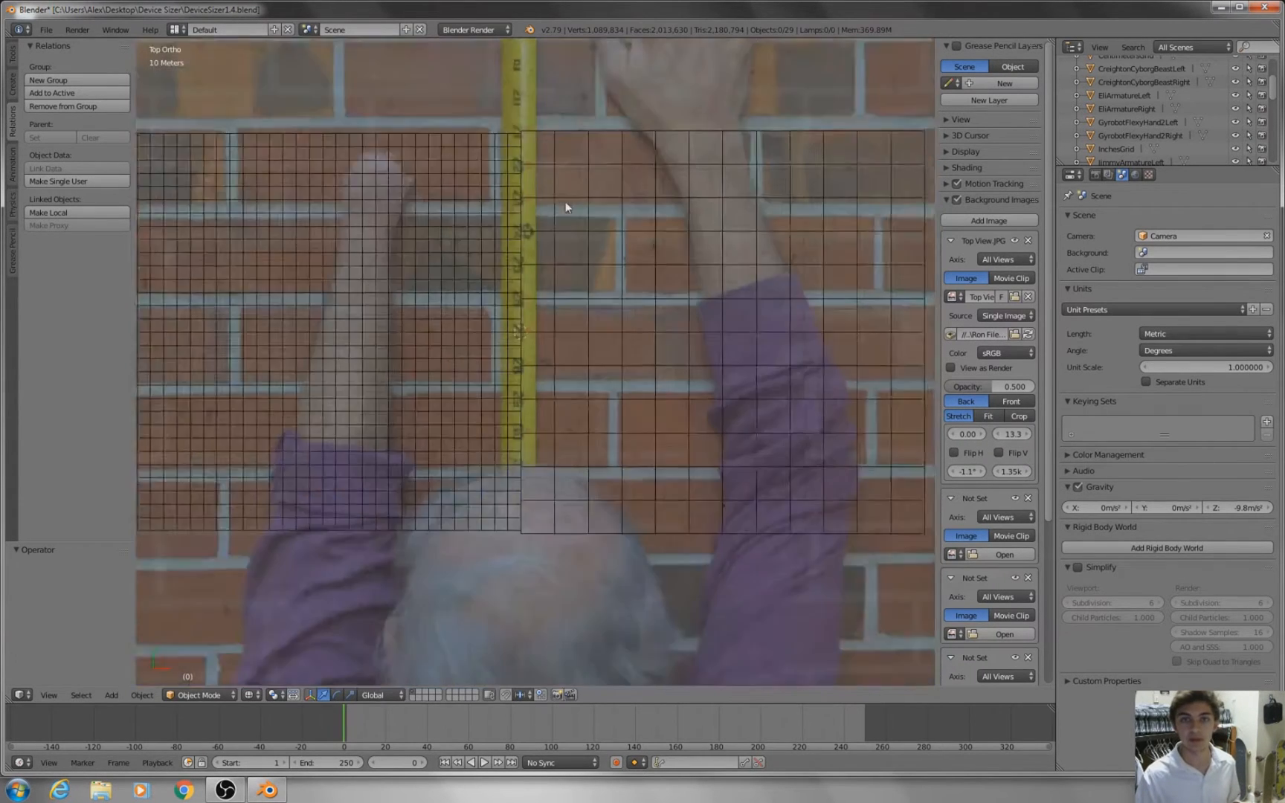
scroll(565, 206, "down", 2)
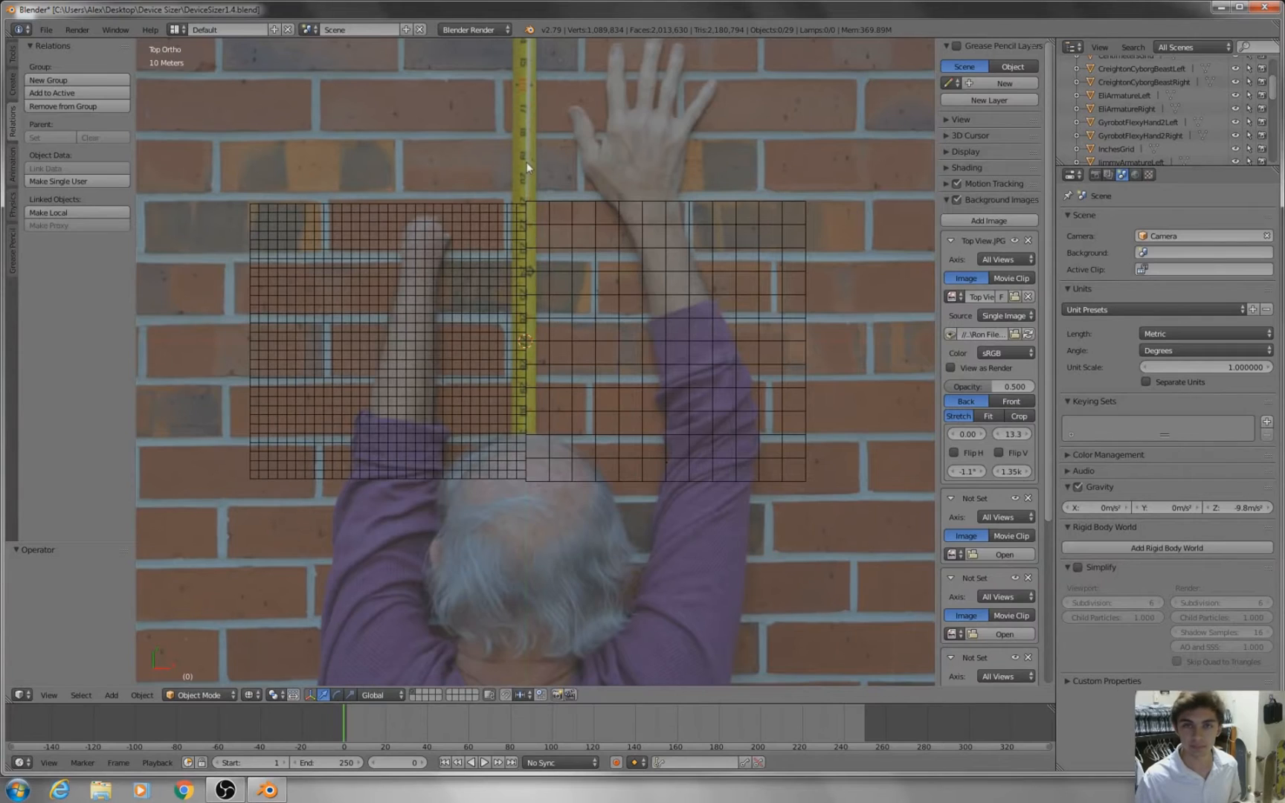
scroll(526, 167, "up", 6)
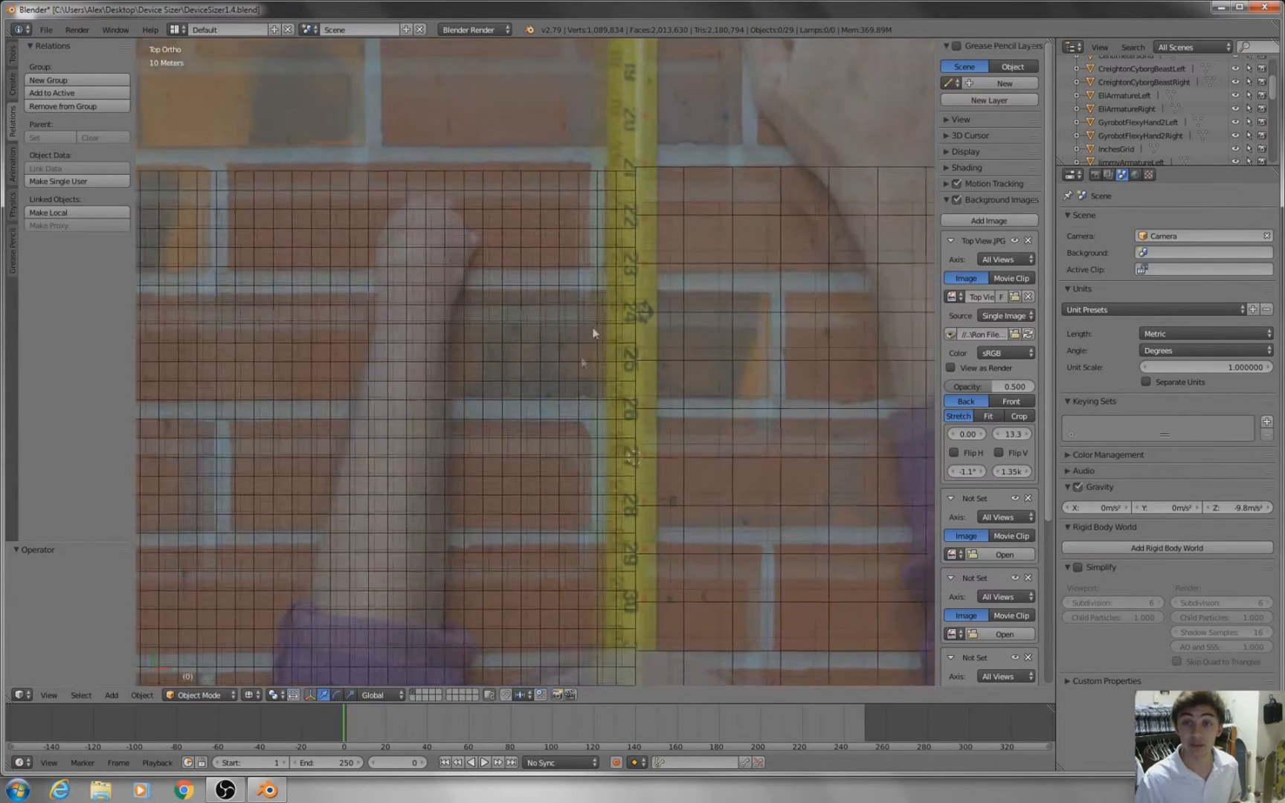
middle_click_drag(592, 329, 577, 374, "shift")
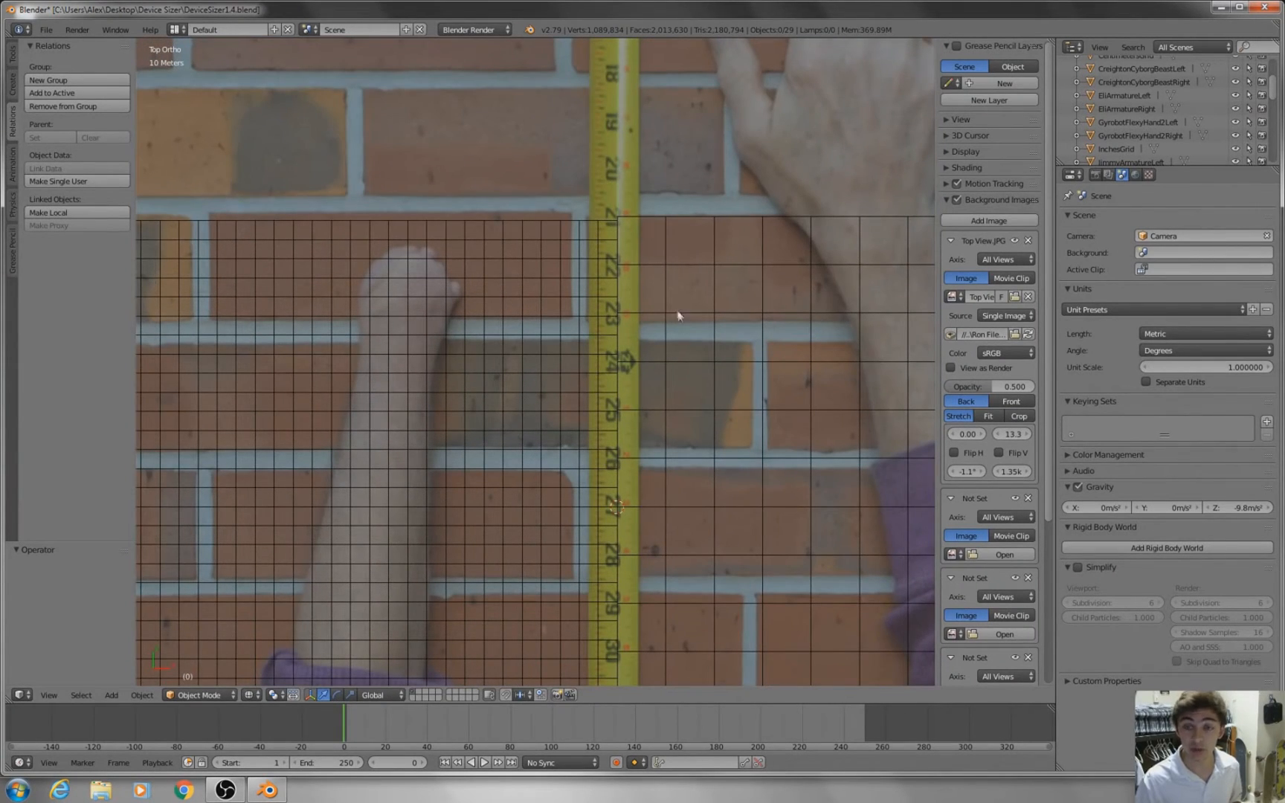
scroll(550, 372, "up", 3)
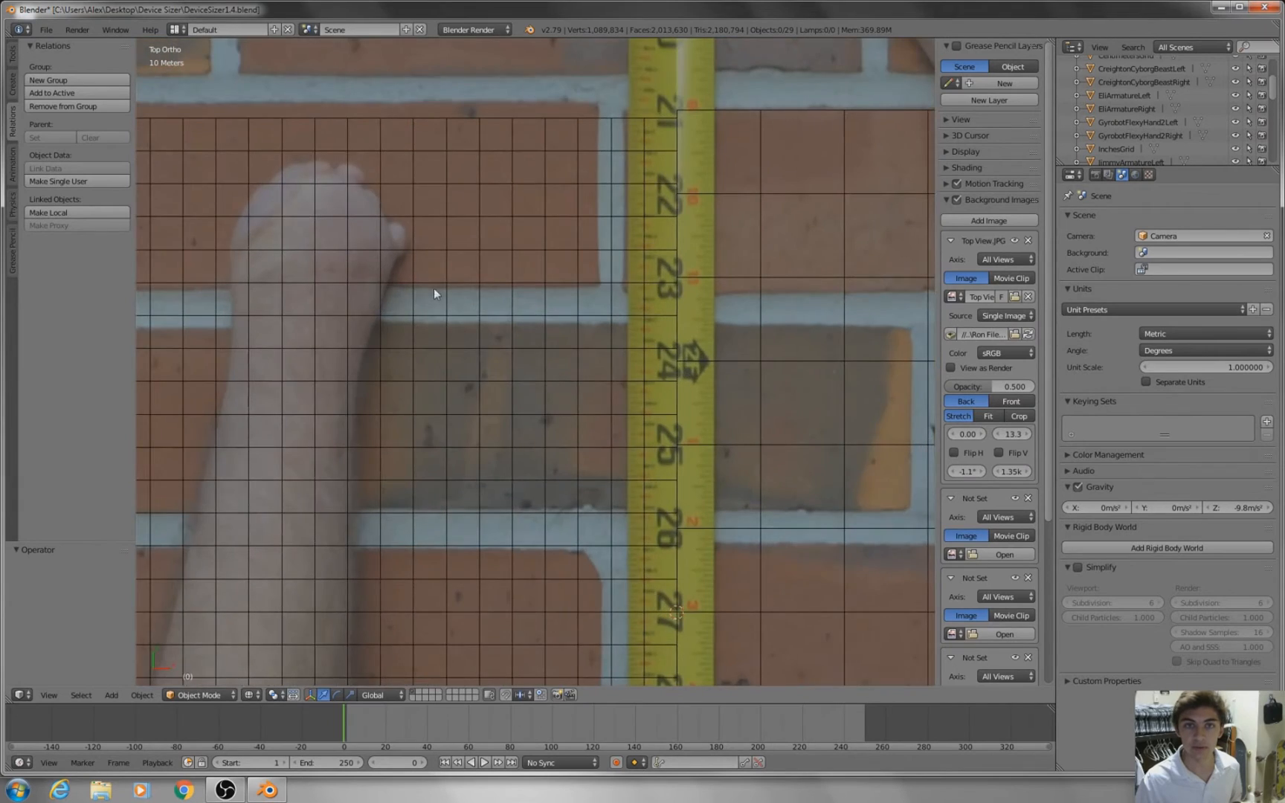
Step: Survey the row of prosthetic hand models laid out below the arm photo
middle_click_drag(436, 295, 588, 373, "shift")
scroll(589, 372, "down", 5)
scroll(609, 381, "down", 5)
middle_click_drag(417, 446, 599, 314, "shift")
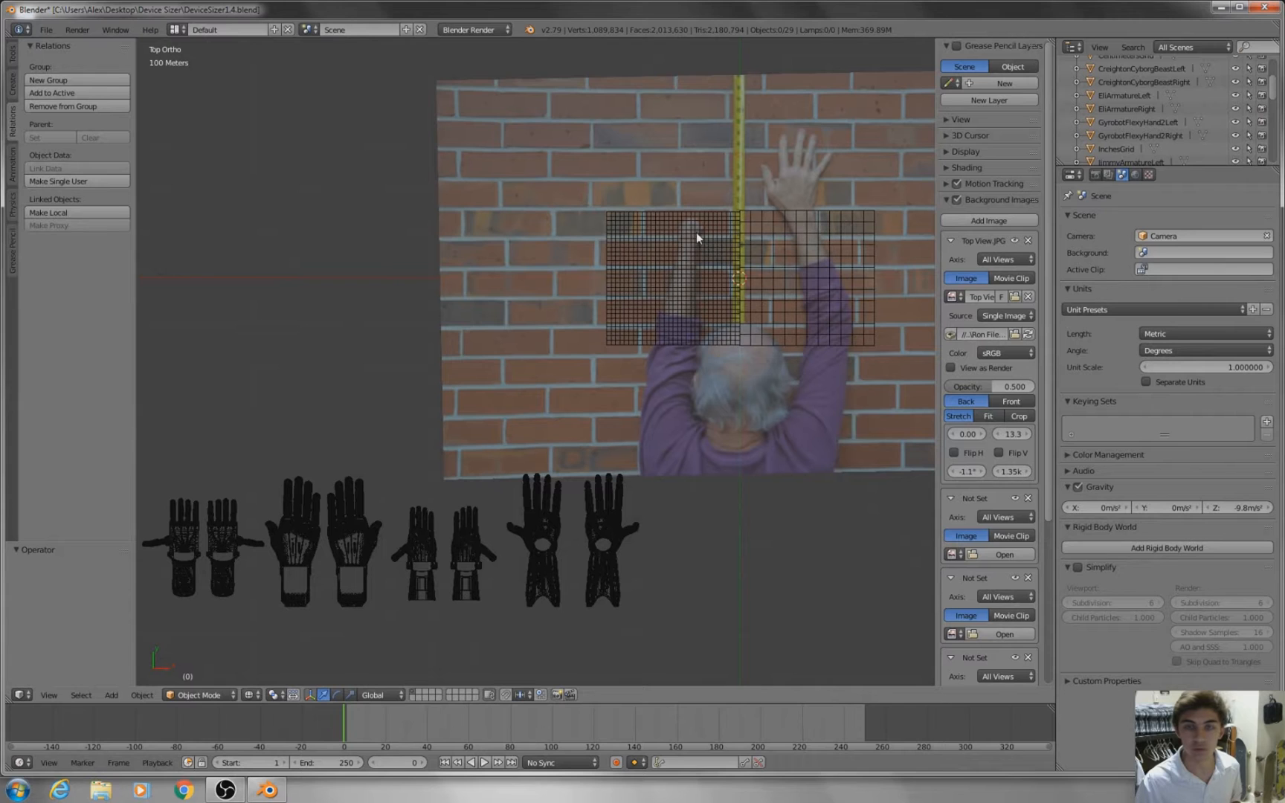
scroll(584, 387, "up", 3)
middle_click_drag(585, 388, 709, 342, "shift")
scroll(711, 344, "up", 3)
middle_click_drag(529, 382, 558, 385, "shift")
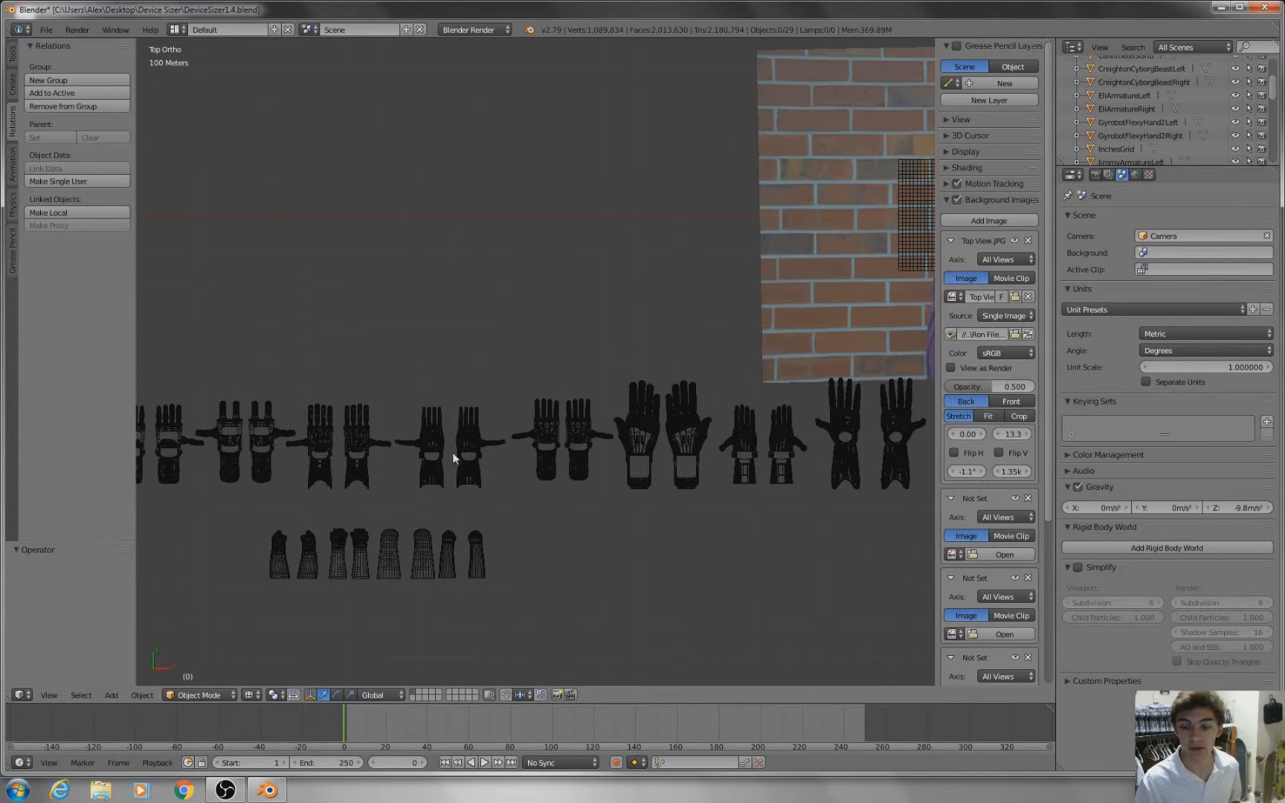
Step: Check the object names of the left-hand Raptor Reloaded, Gyrobot Flexy Hand 2 and Osprey models by selecting each
right_click(469, 428)
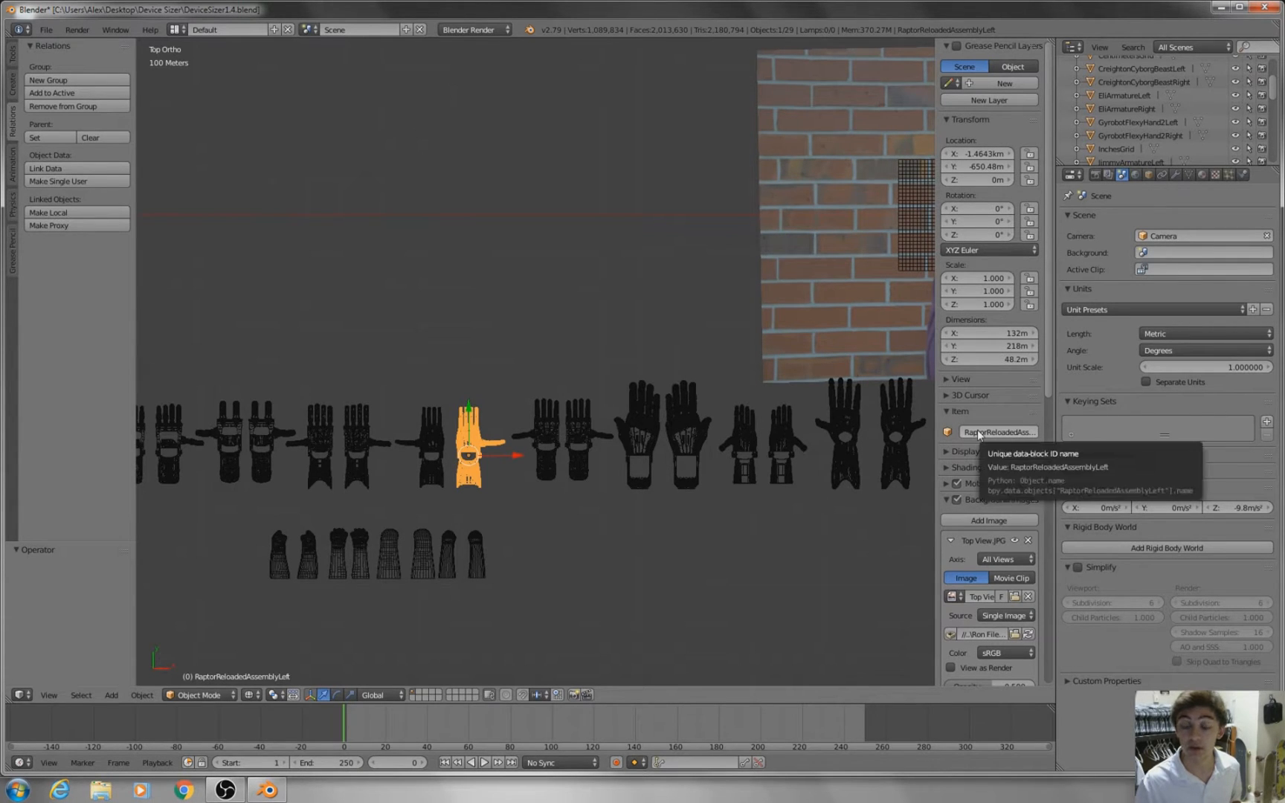
scroll(1020, 395, "down", 2)
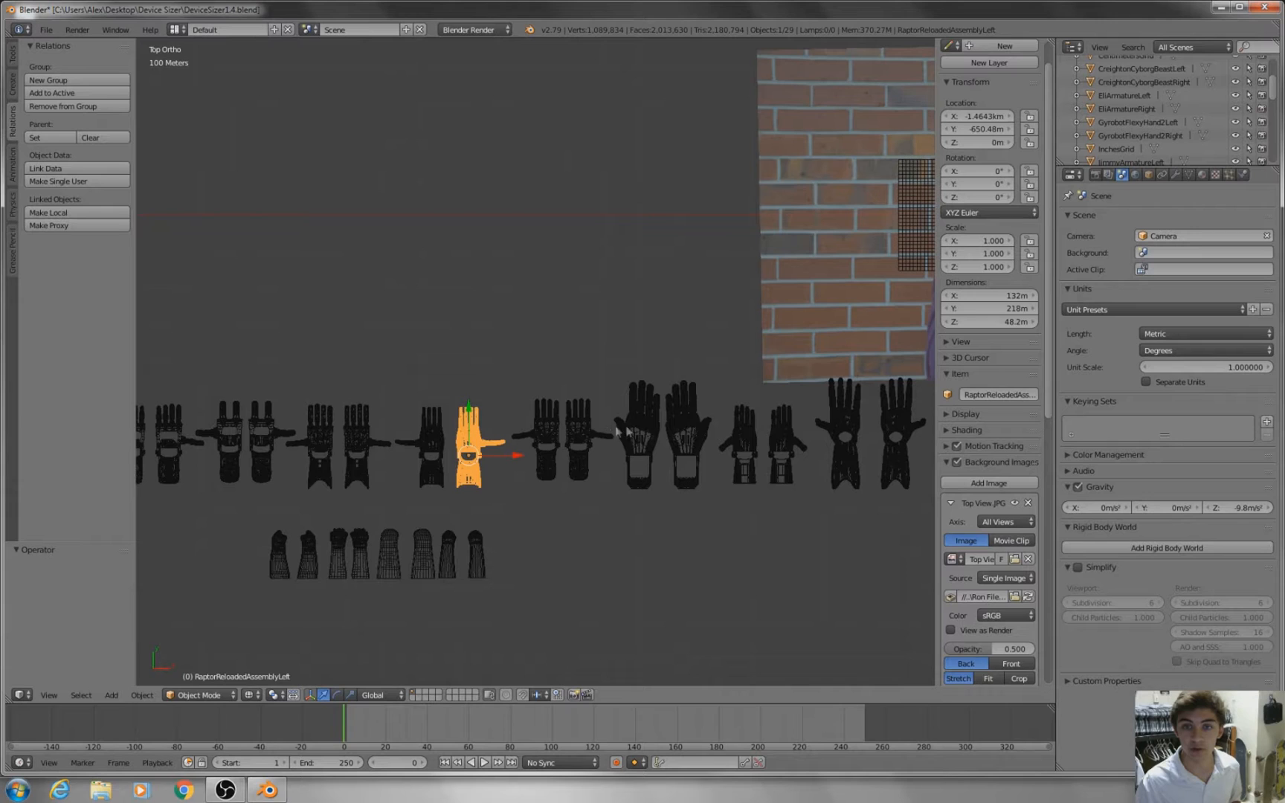
right_click(734, 439)
right_click(686, 437)
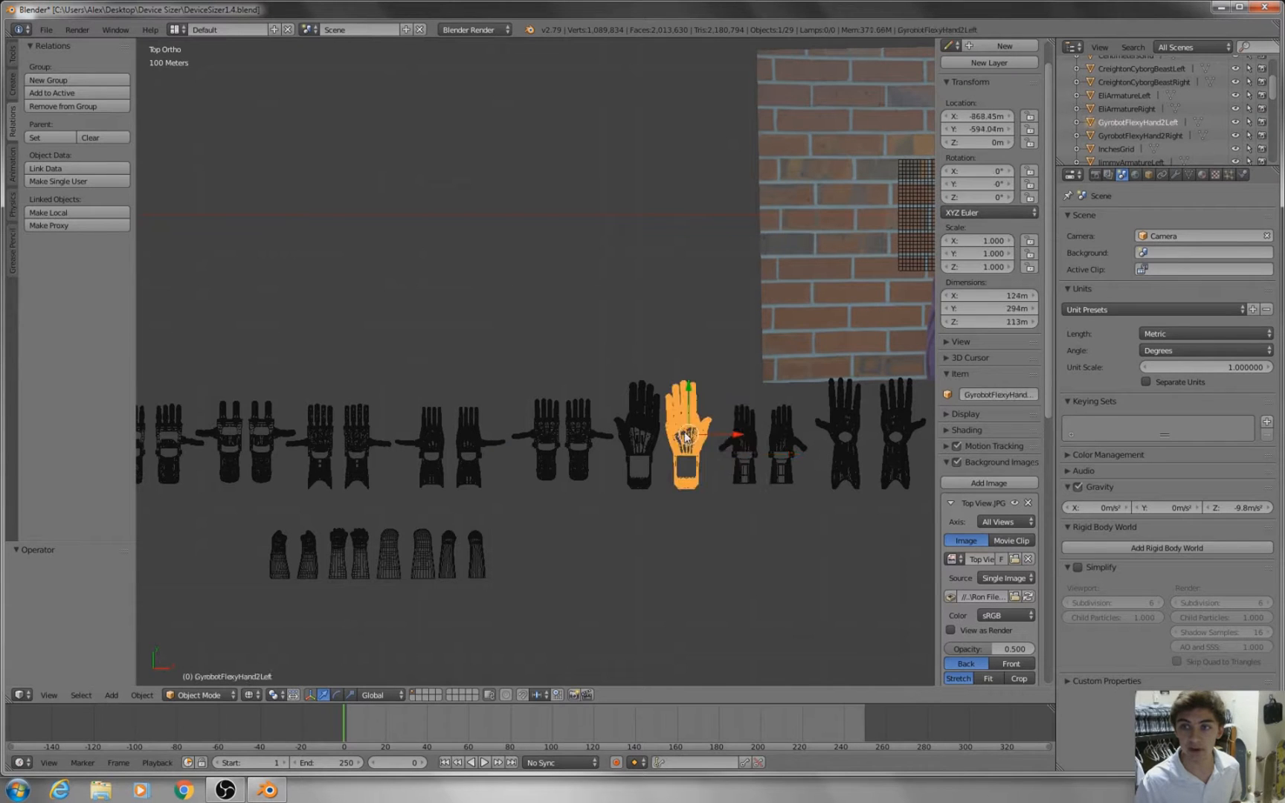
right_click(576, 440)
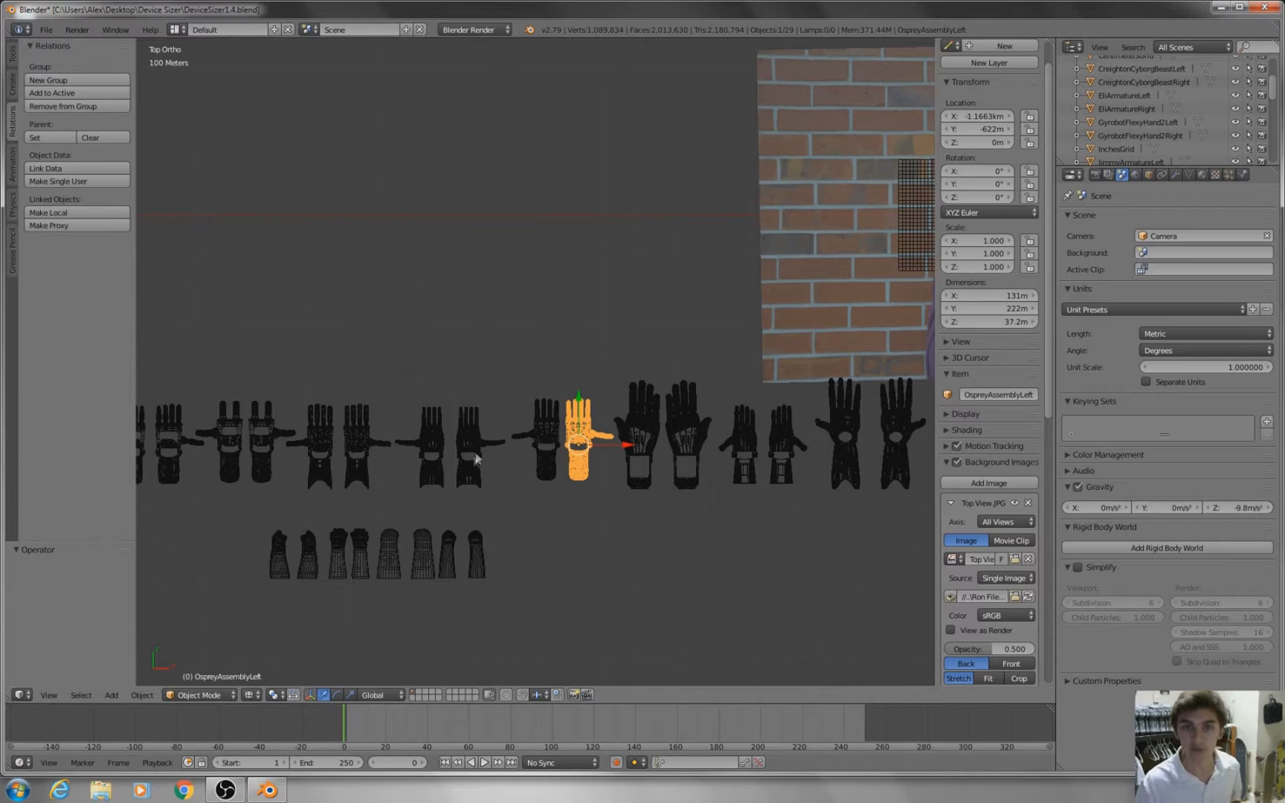
Step: Move the RaptorReloadedAssemblyLeft model from the row onto the shorter arm in the photo, at about X -107 m, Y 116 m
middle_click_drag(757, 267, 564, 369, "shift")
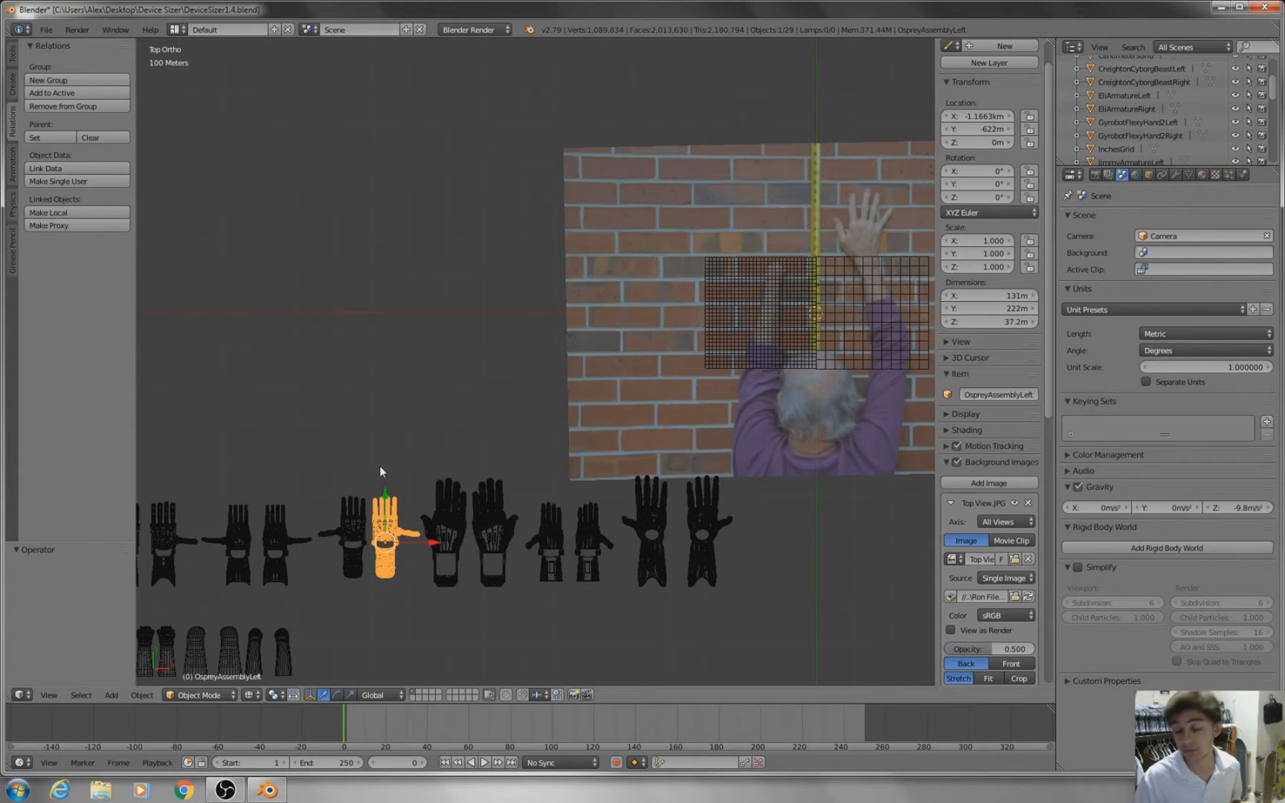
right_click(278, 544)
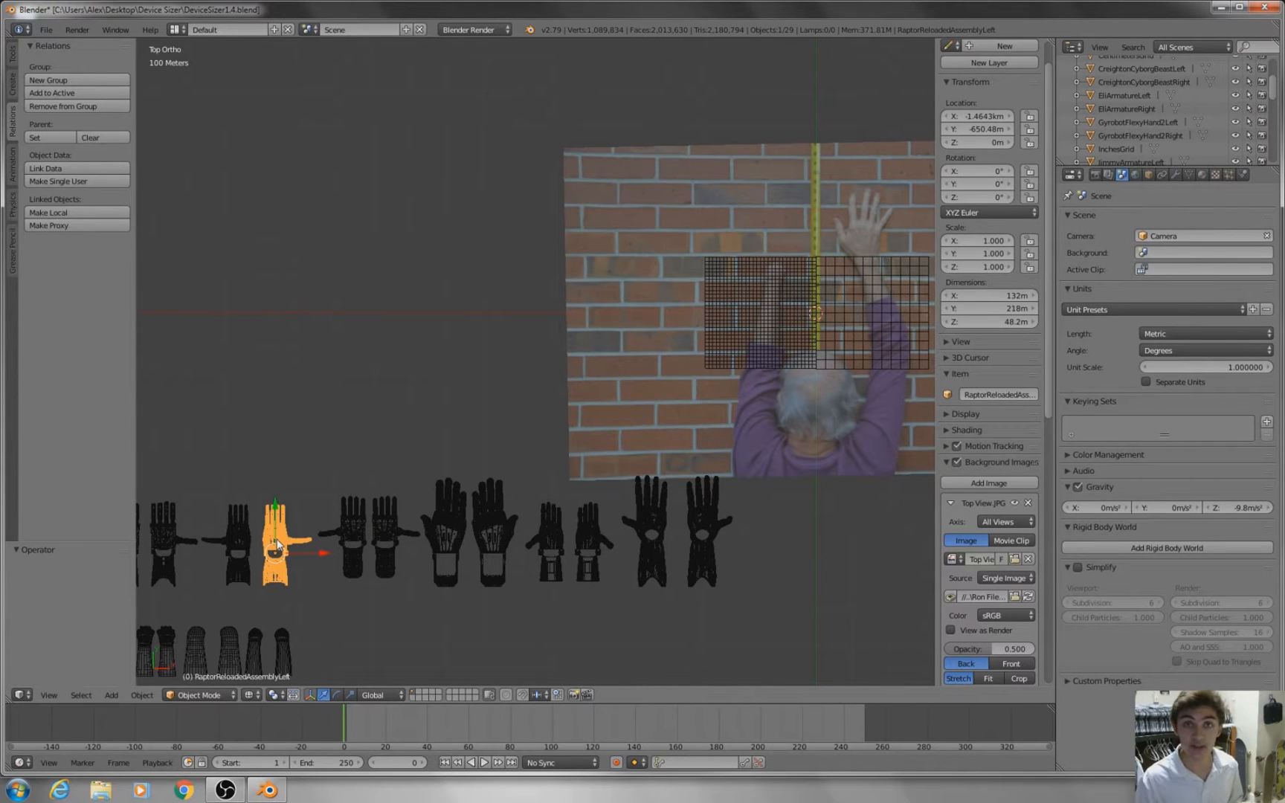
key("g")
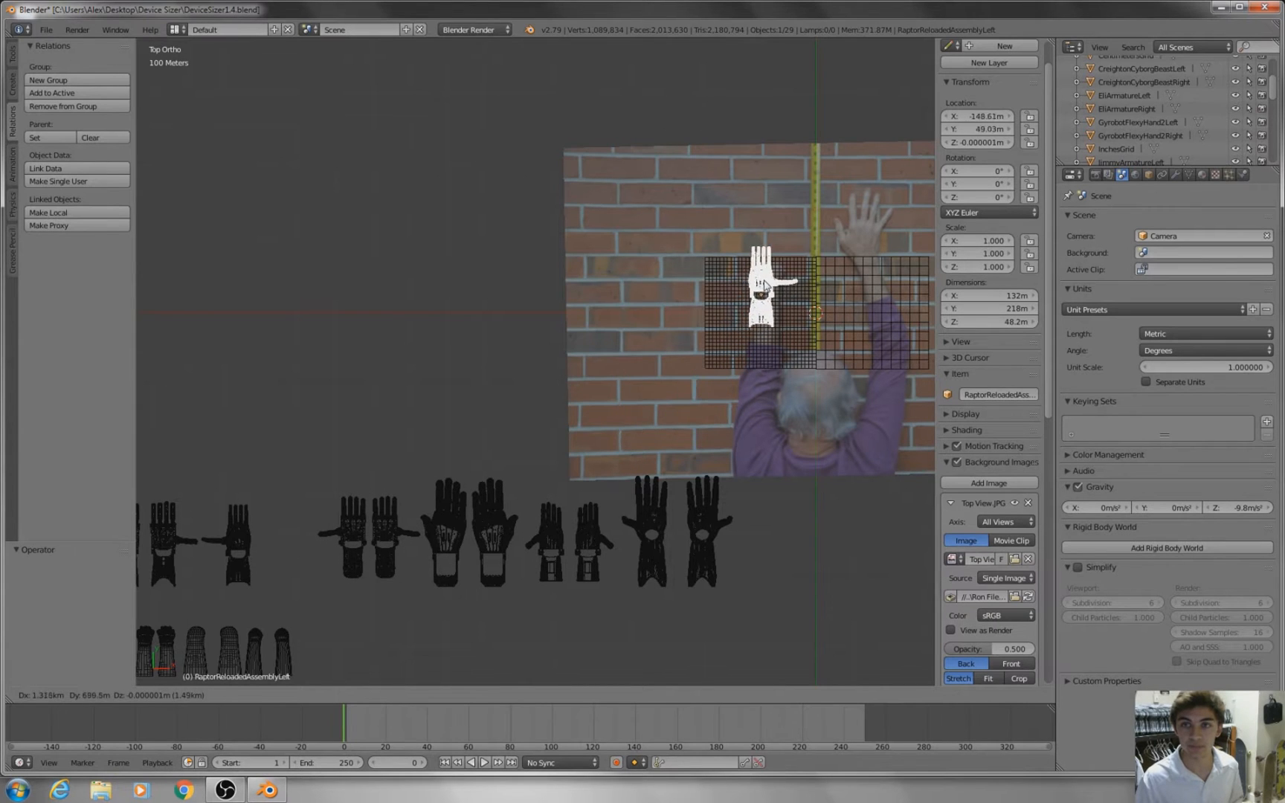
left_click(777, 259)
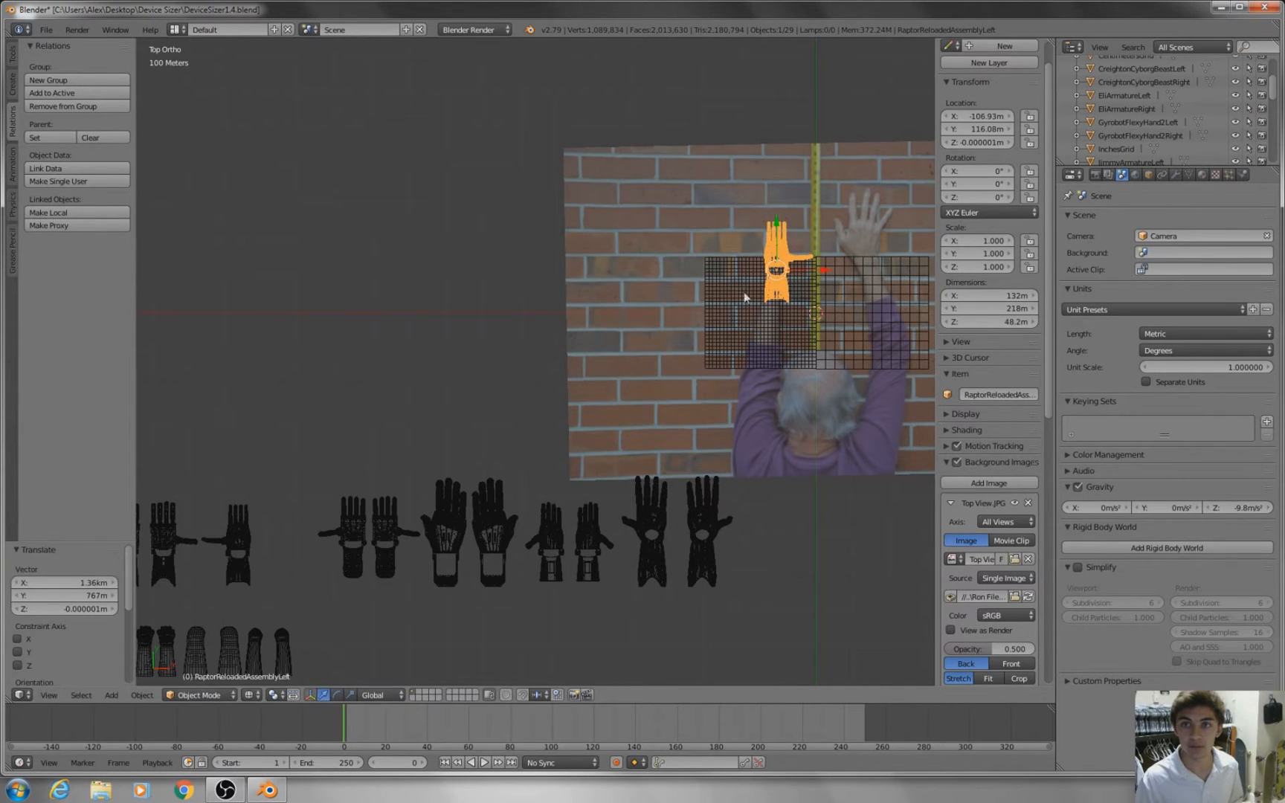
Step: Lower the Raptor Reloaded hand along the forearm to about X -109.3 m, Y 80.7 m so its palm covers the short hand
scroll(835, 257, "down", 1)
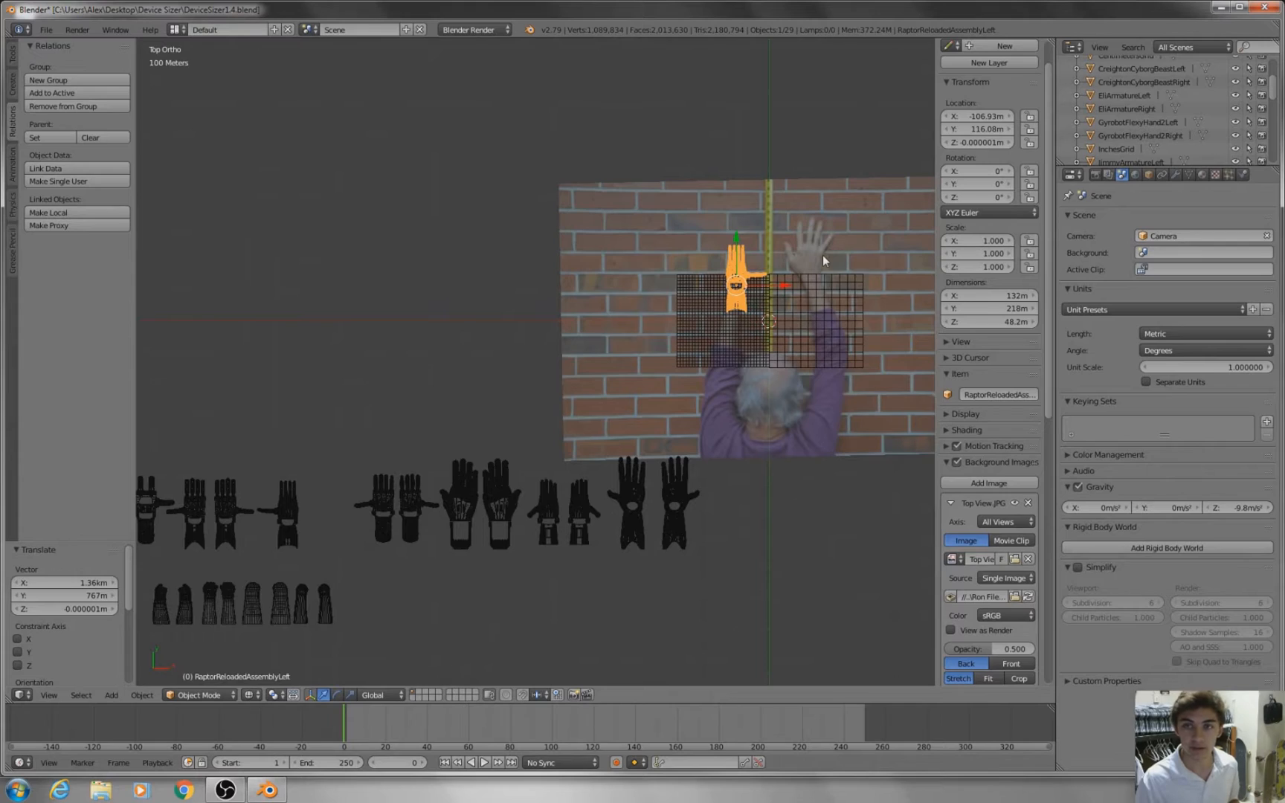
scroll(723, 263, "up", 1)
scroll(693, 283, "down", 4)
scroll(740, 301, "up", 7)
scroll(740, 300, "up", 9)
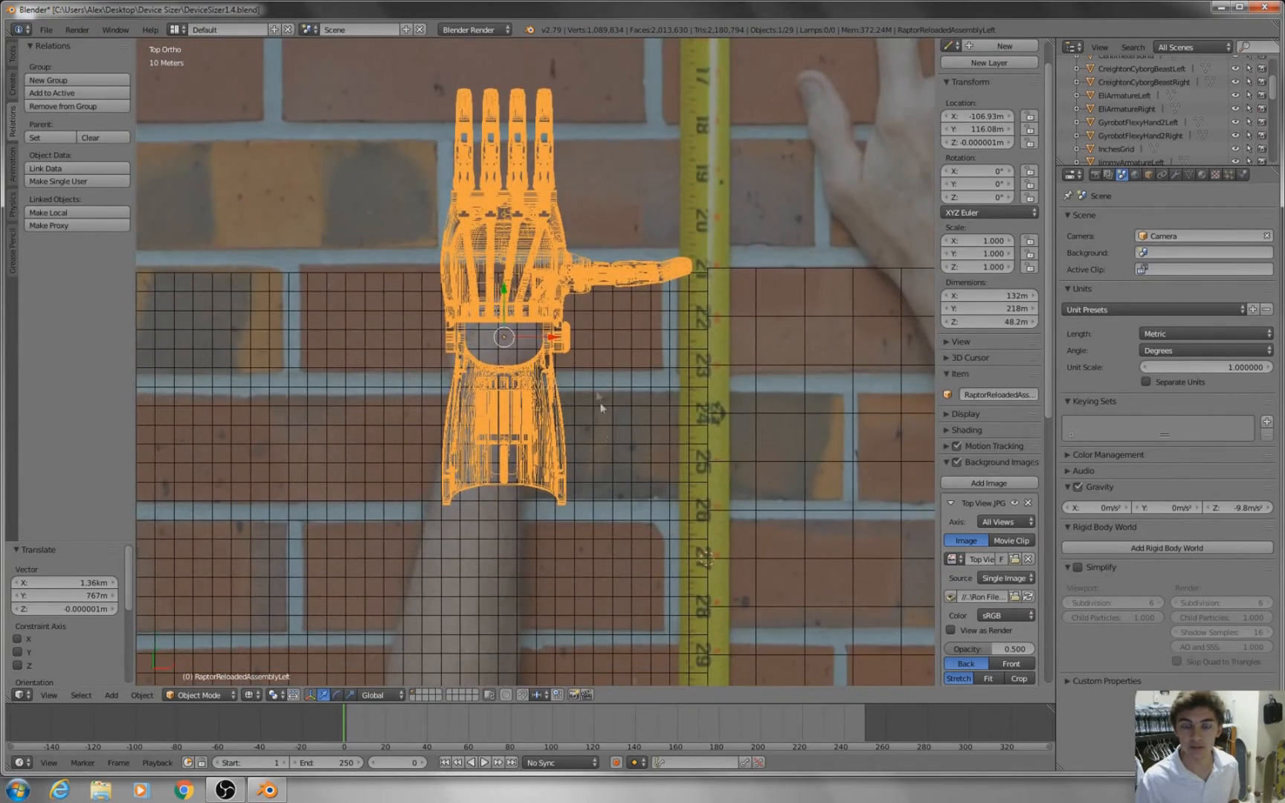
scroll(497, 427, "down", 1)
scroll(535, 380, "up", 2)
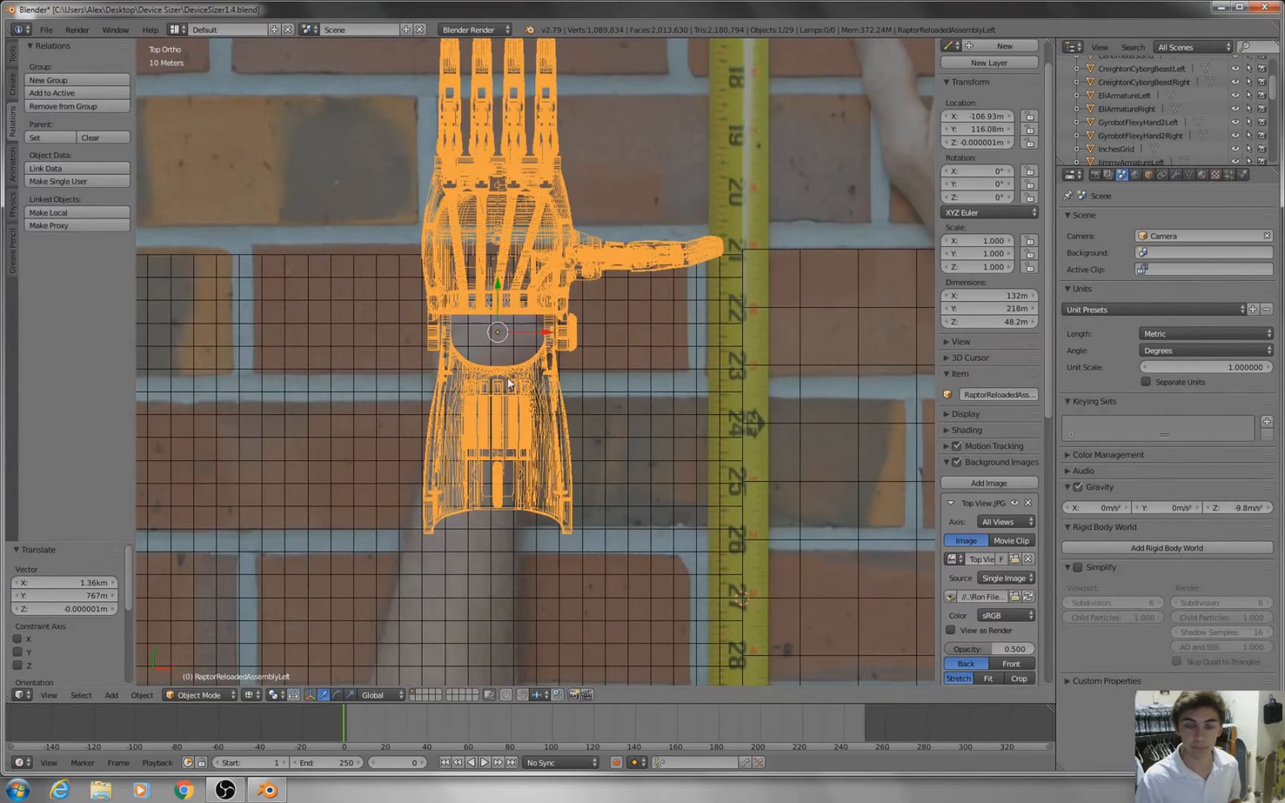
key("g")
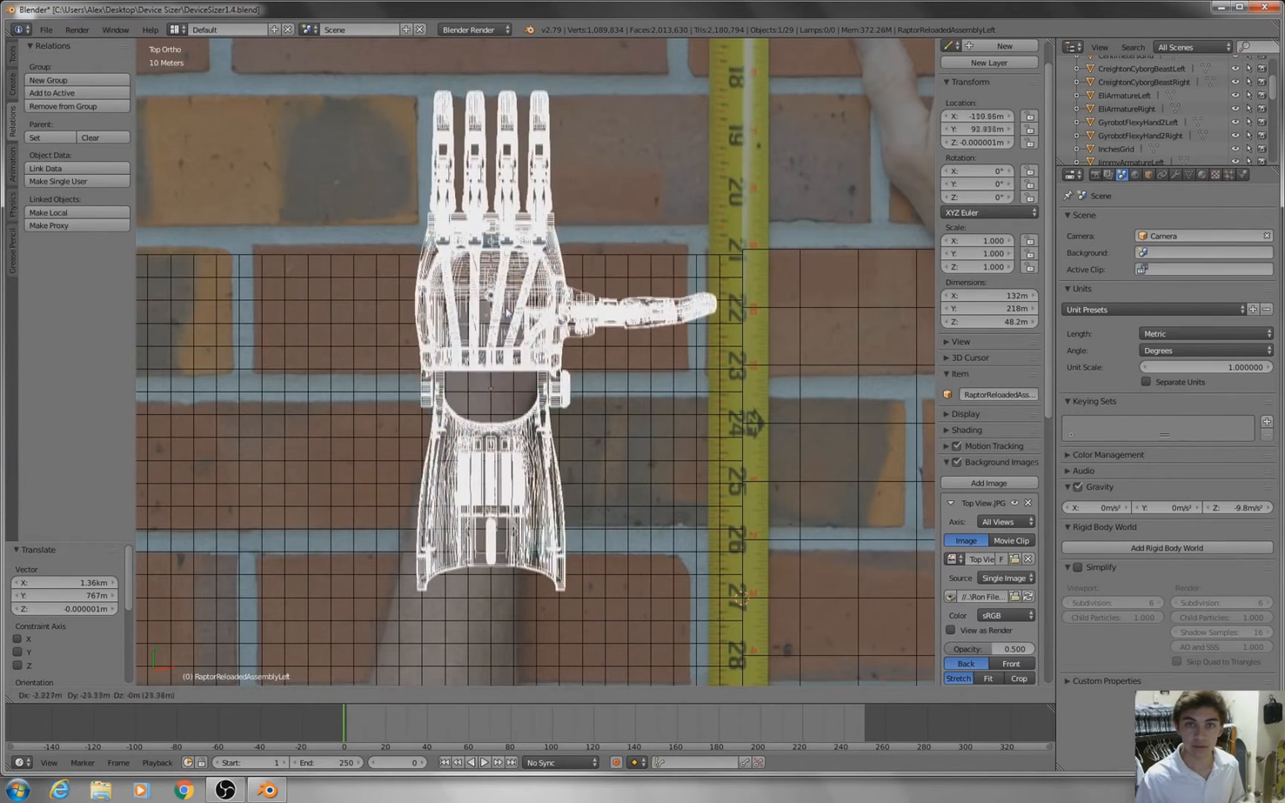
left_click(510, 341)
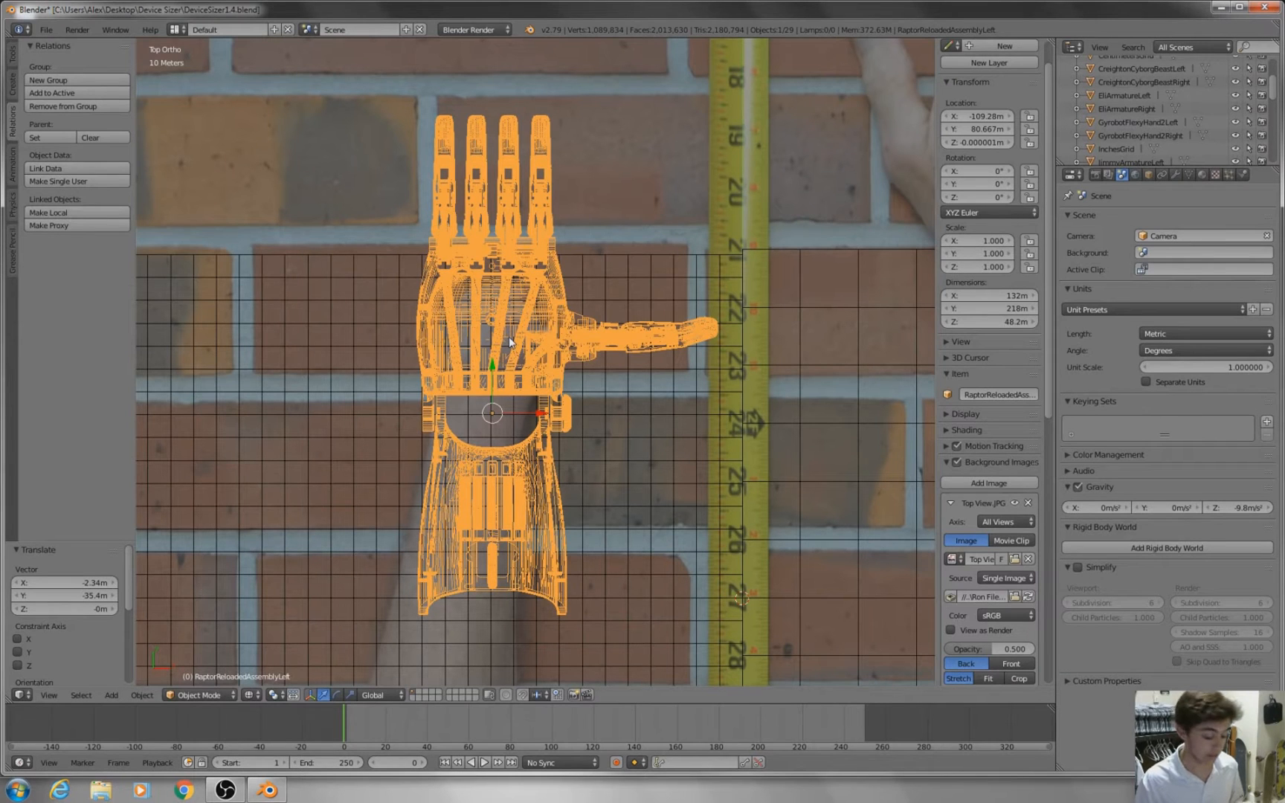
Step: Rotate the hand model to about -9.2° around Z and shift it to about X -111.3 m, Y 82.4 m along the forearm
key("r")
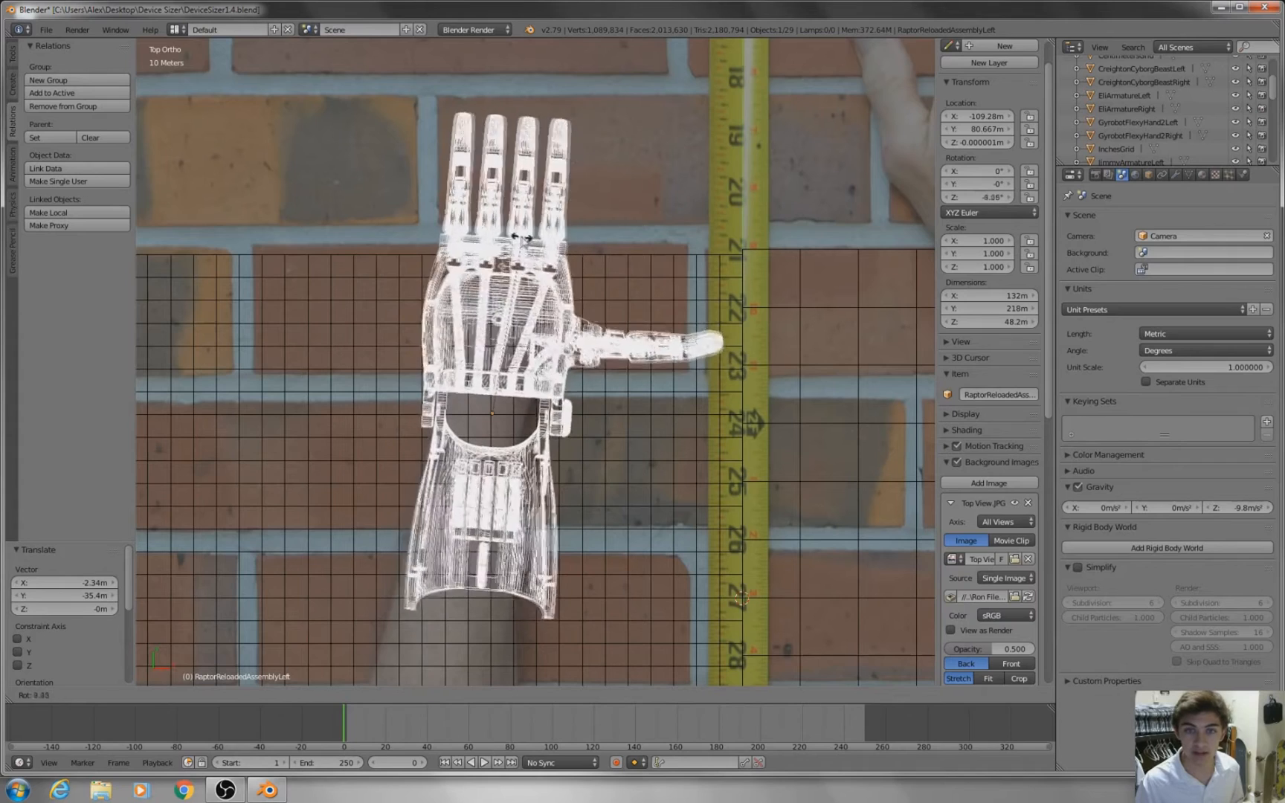
left_click(540, 243)
key("g")
left_click(516, 287)
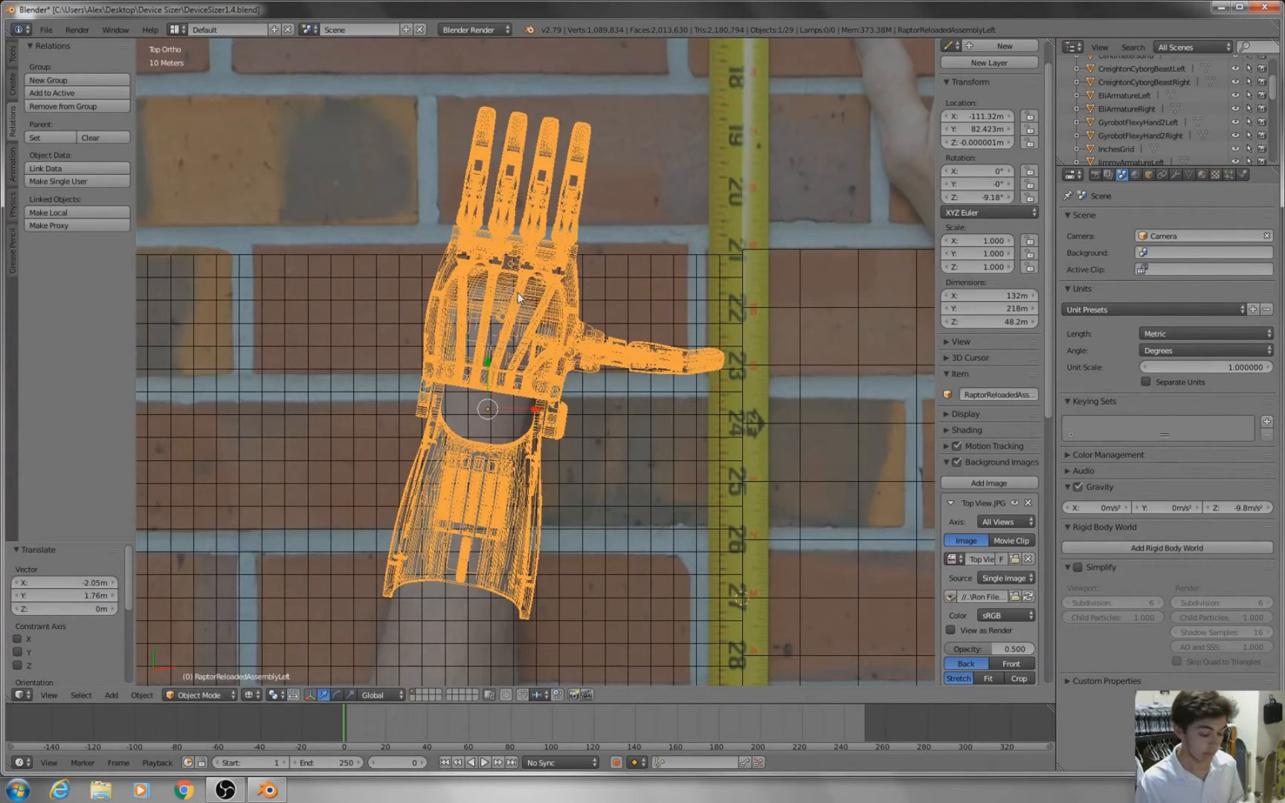
Step: Scale the hand model up uniformly to about 1.061 to fit around the photographed arm
key("s")
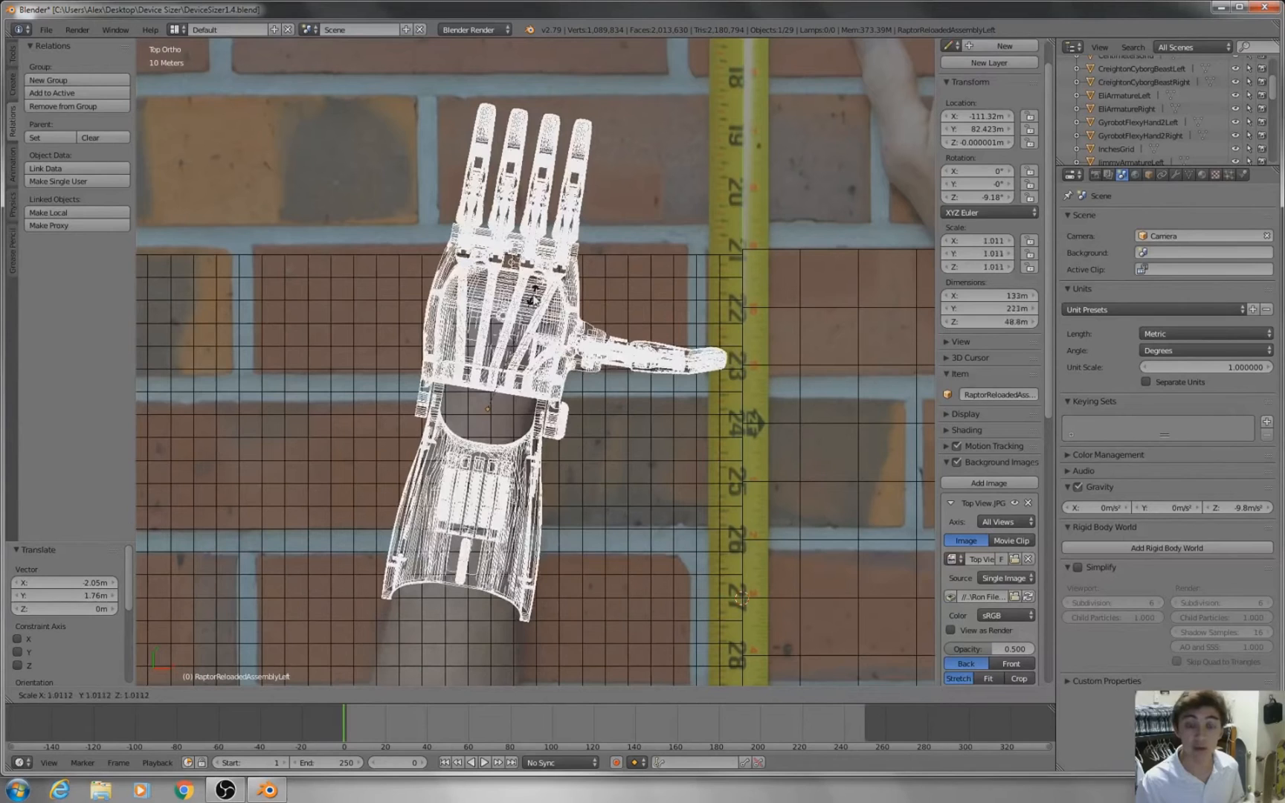
left_click(534, 297)
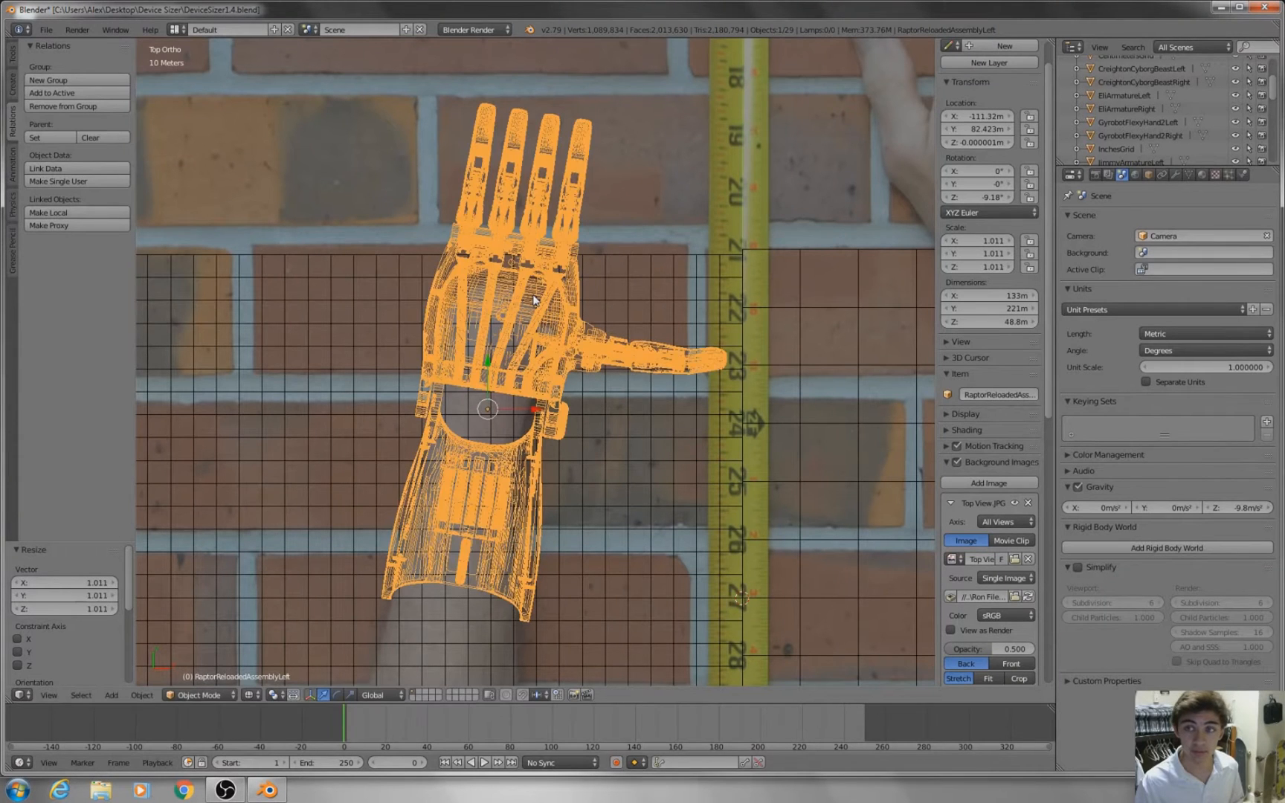
key("s")
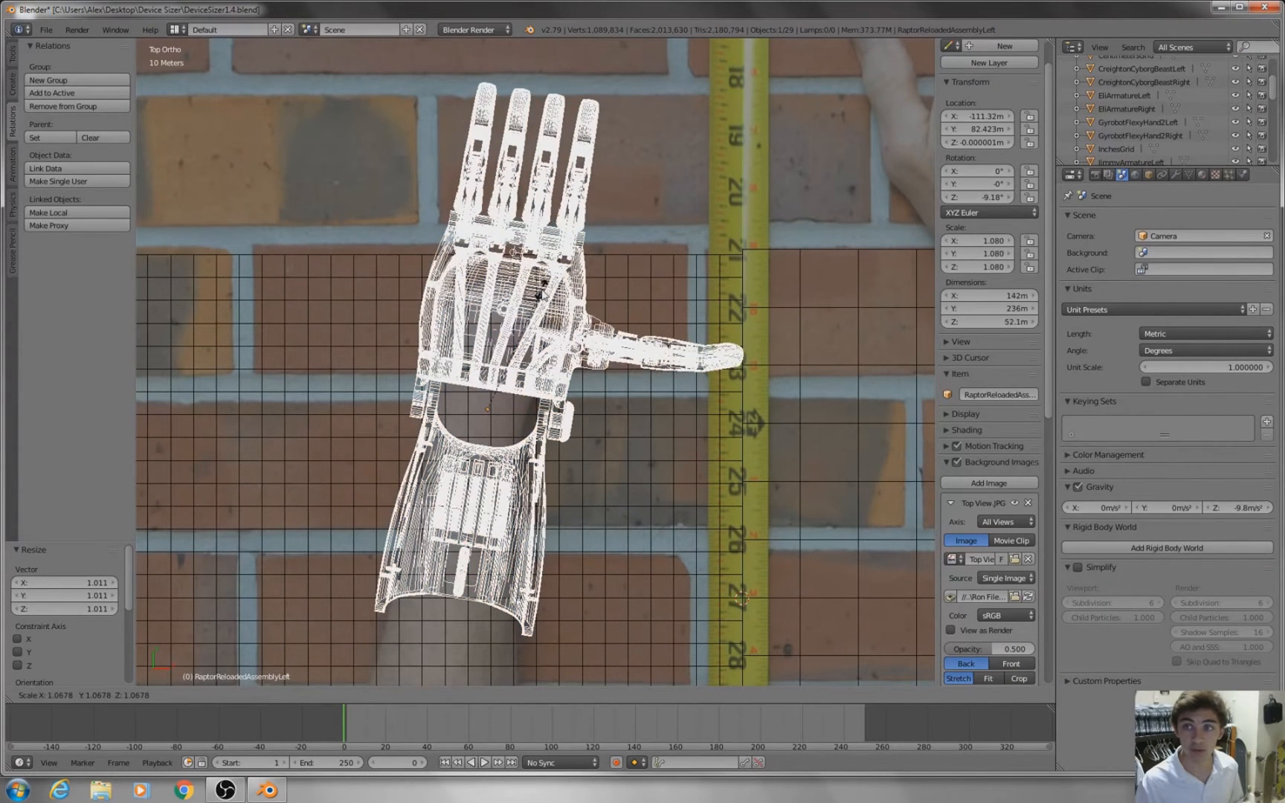
left_click(539, 295)
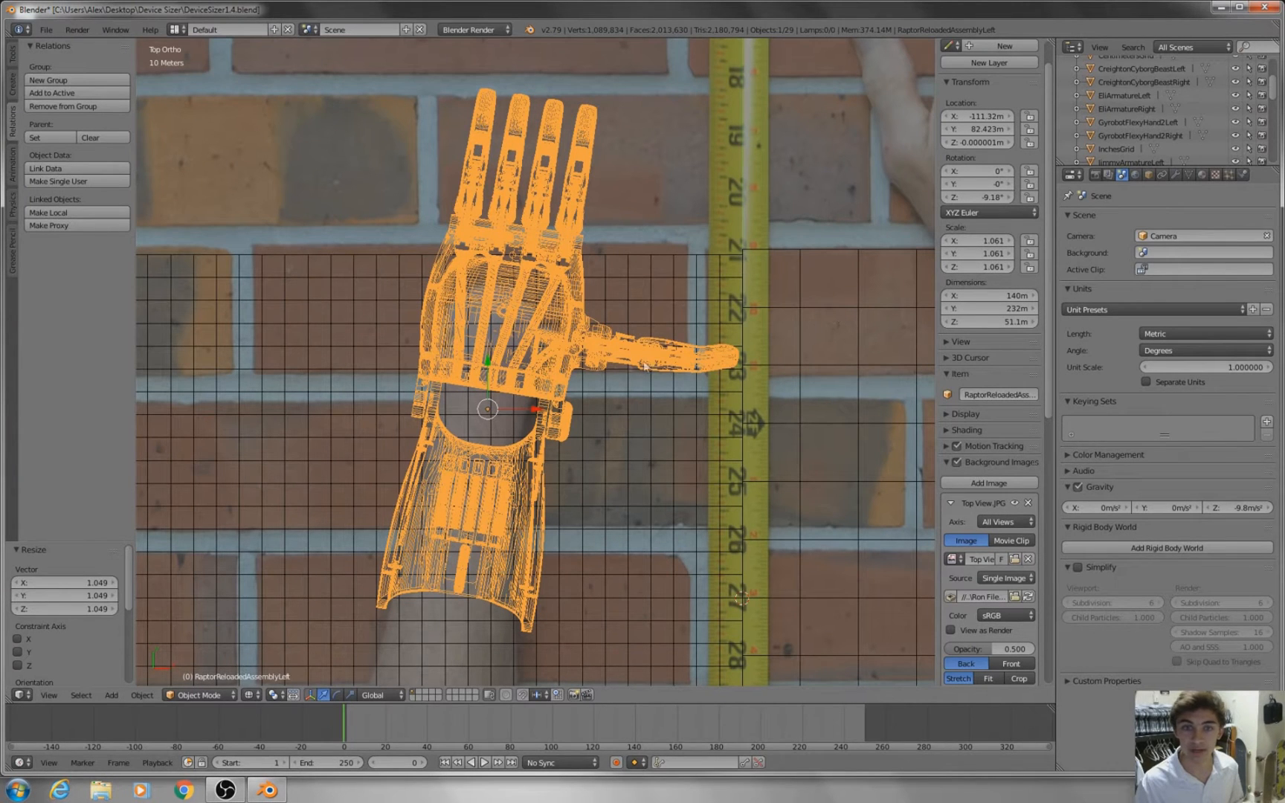
Step: Reposition the hand model to about X -115.1 m, Y 74.2 m and rotate it to about -8.2° around Z
key("g")
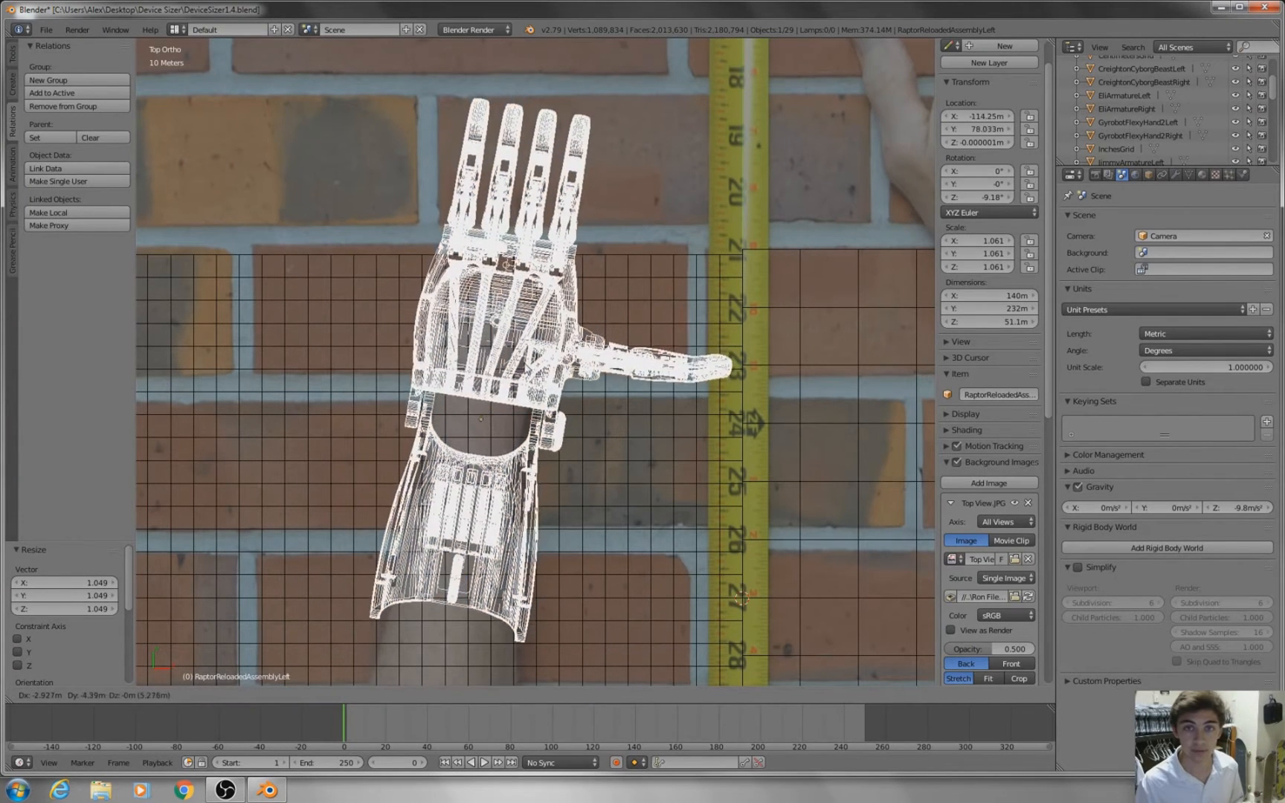
left_click(523, 375)
key("r")
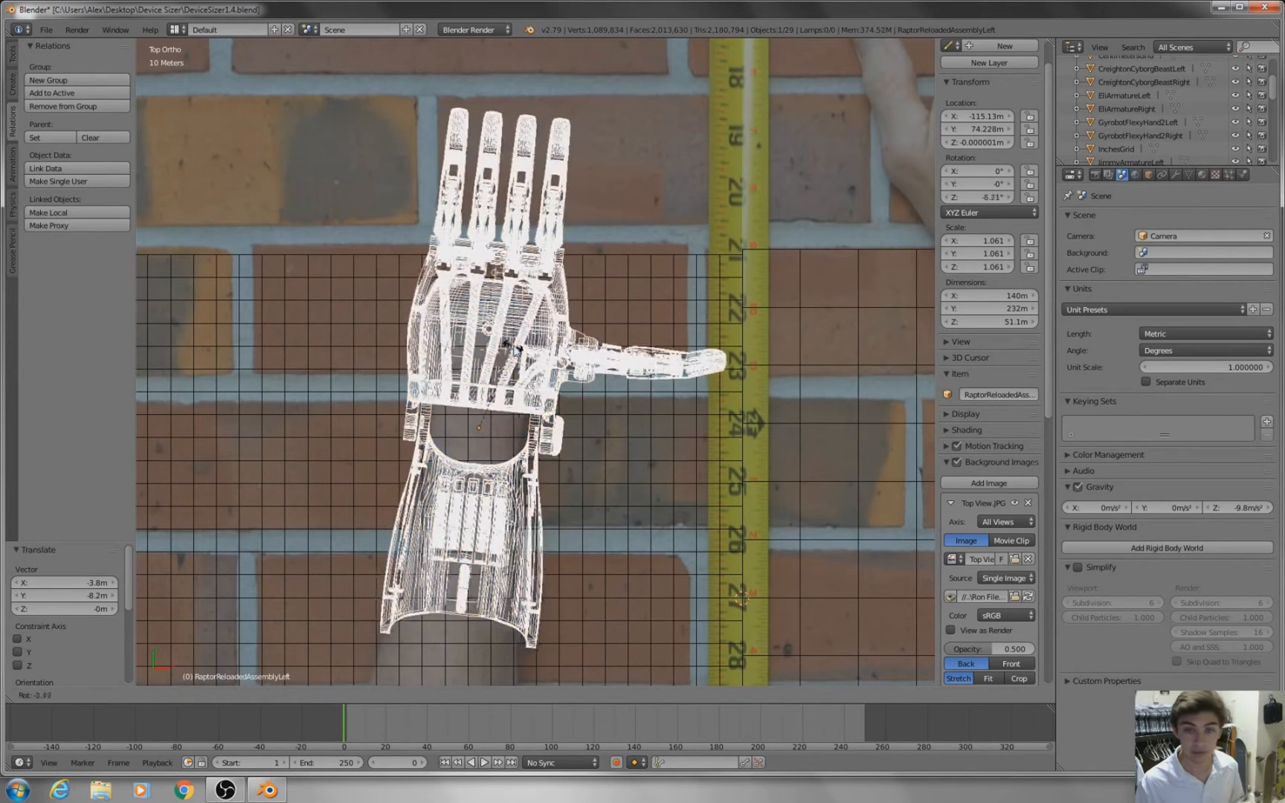
left_click(517, 347)
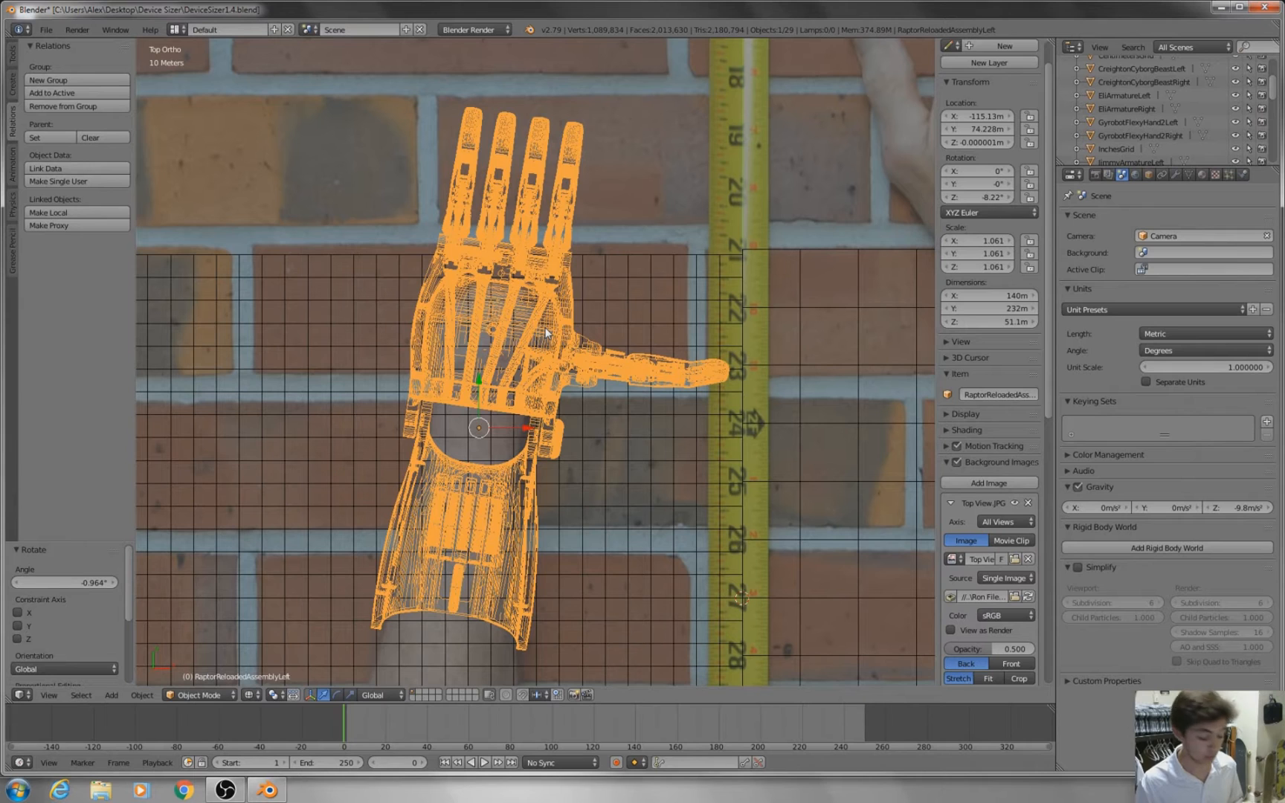
Step: Reduce the hand model's uniform scale to about 1.027 and nudge it to about X -115.4 m, Y 75.1 m
key("s")
left_click(546, 332)
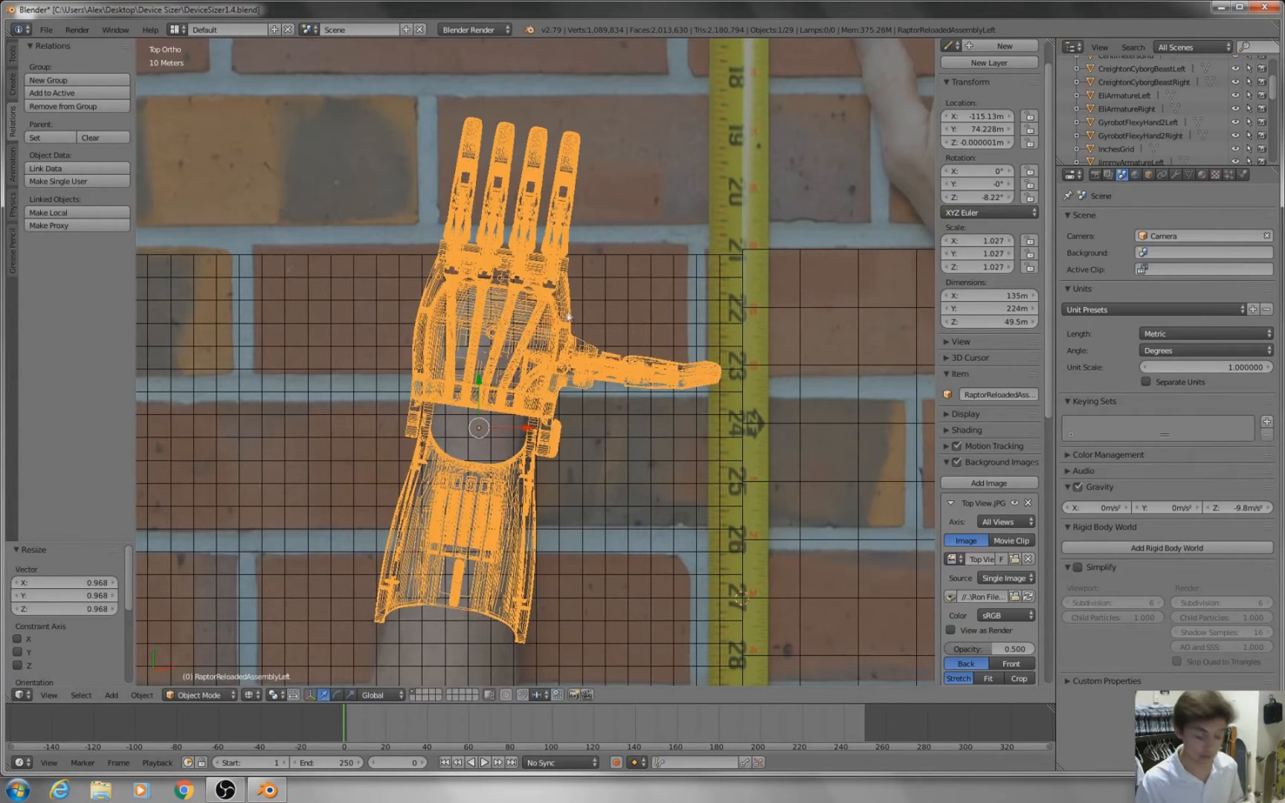
key("g")
left_click(550, 314)
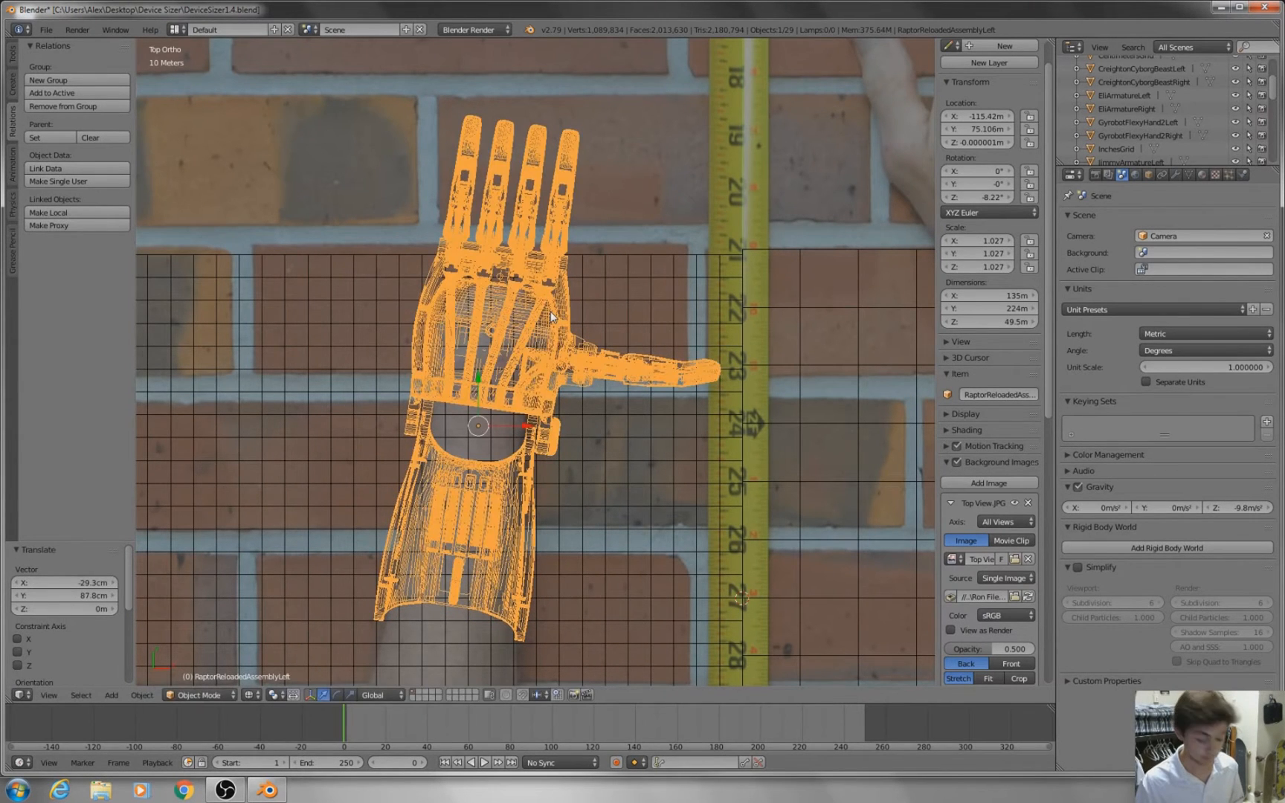
Step: Straighten the hand model to about -7° around Z and shift it to about X -116.6 m
key("r")
left_click(546, 313)
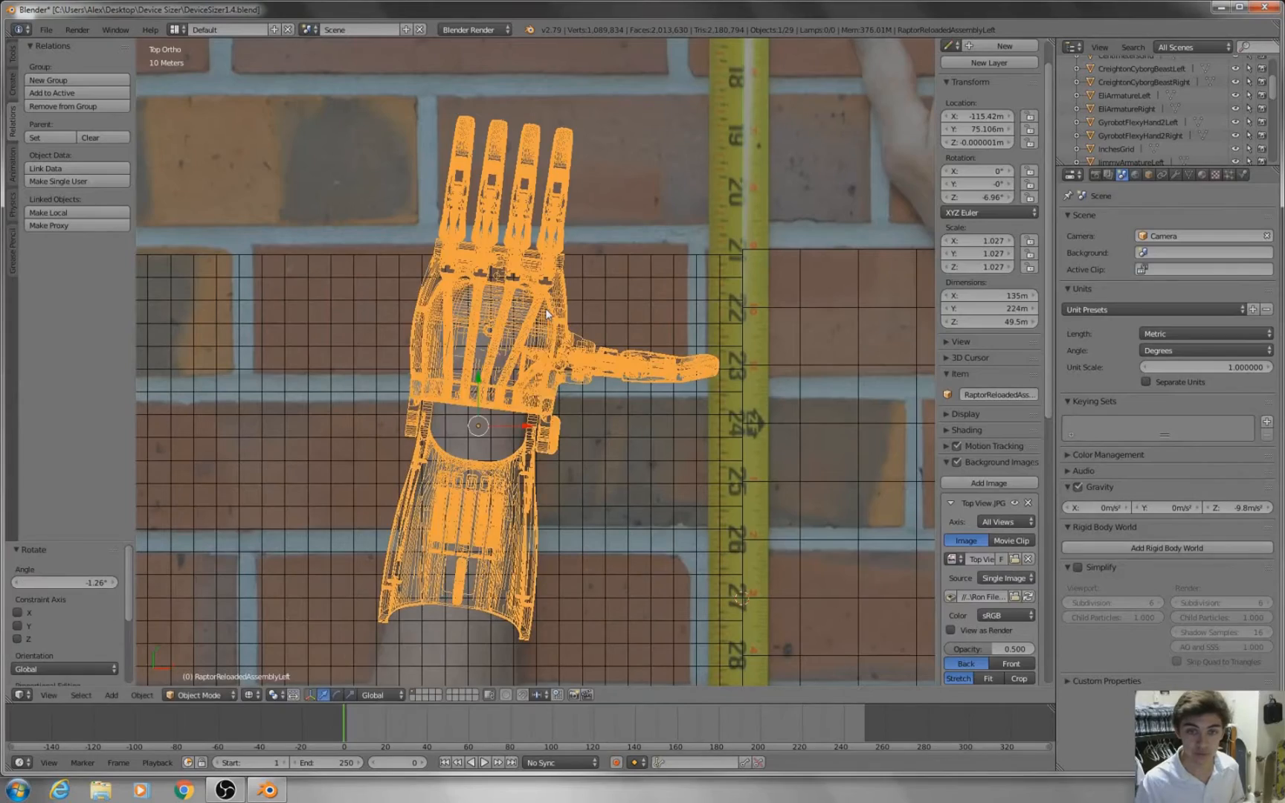
key("g")
left_click(544, 310)
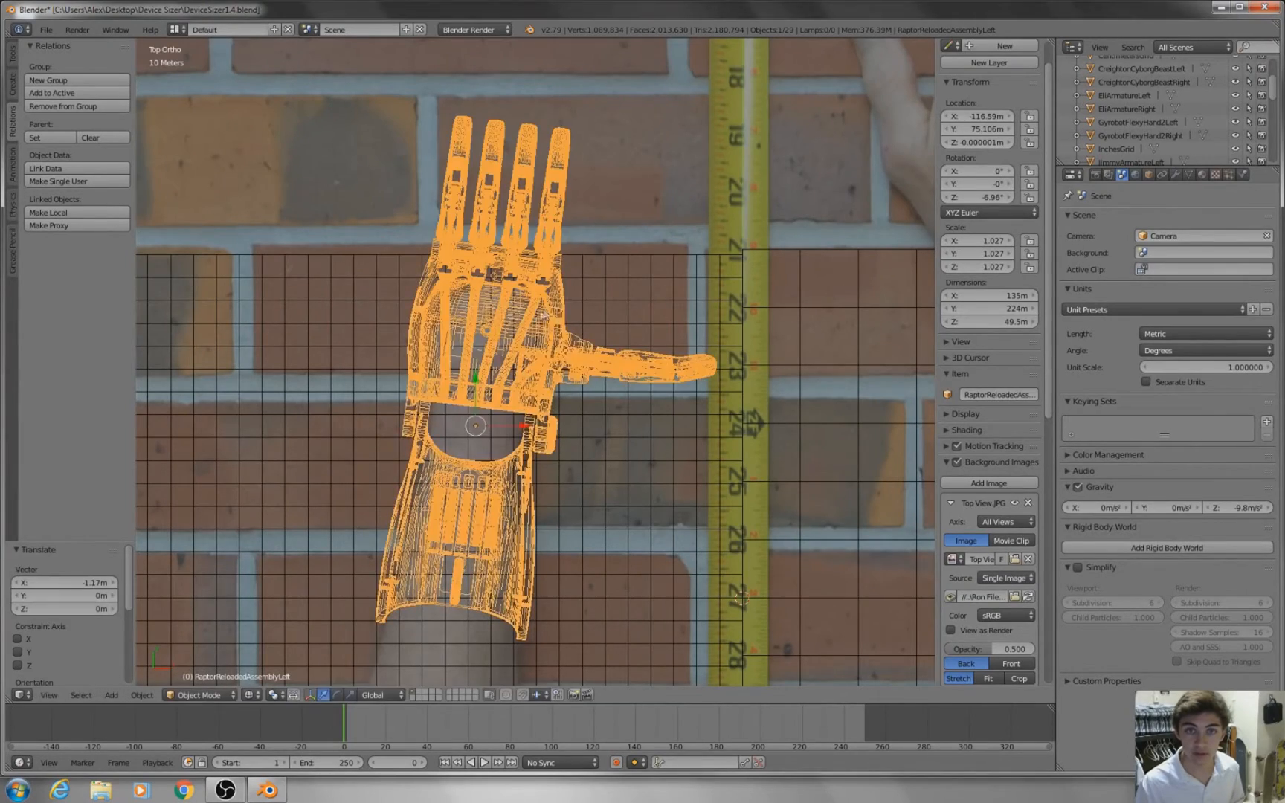
Step: Nudge the hand model in small moves to about X -114.7 m, Y 75.5 m, centring the palm over the photographed hand
scroll(543, 308, "up", 4)
scroll(439, 298, "up", 2)
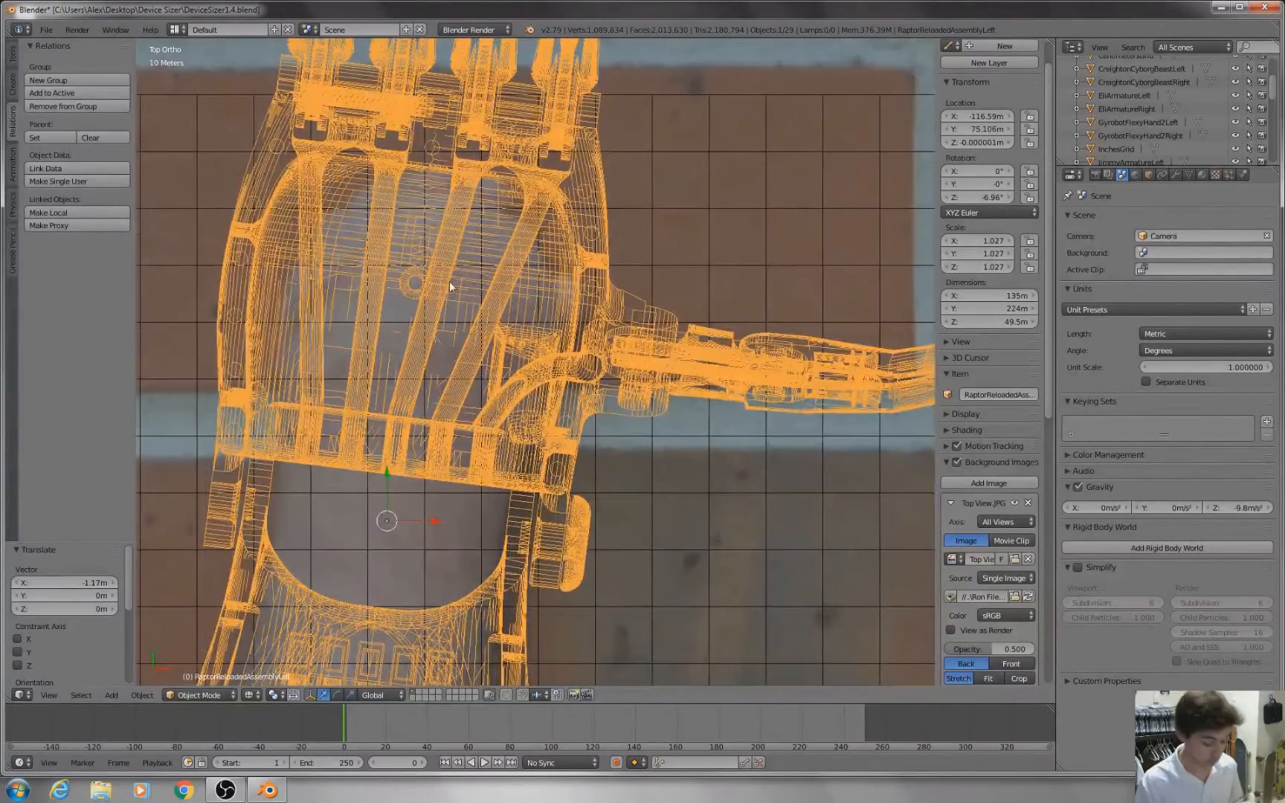
key("g")
left_click(449, 281)
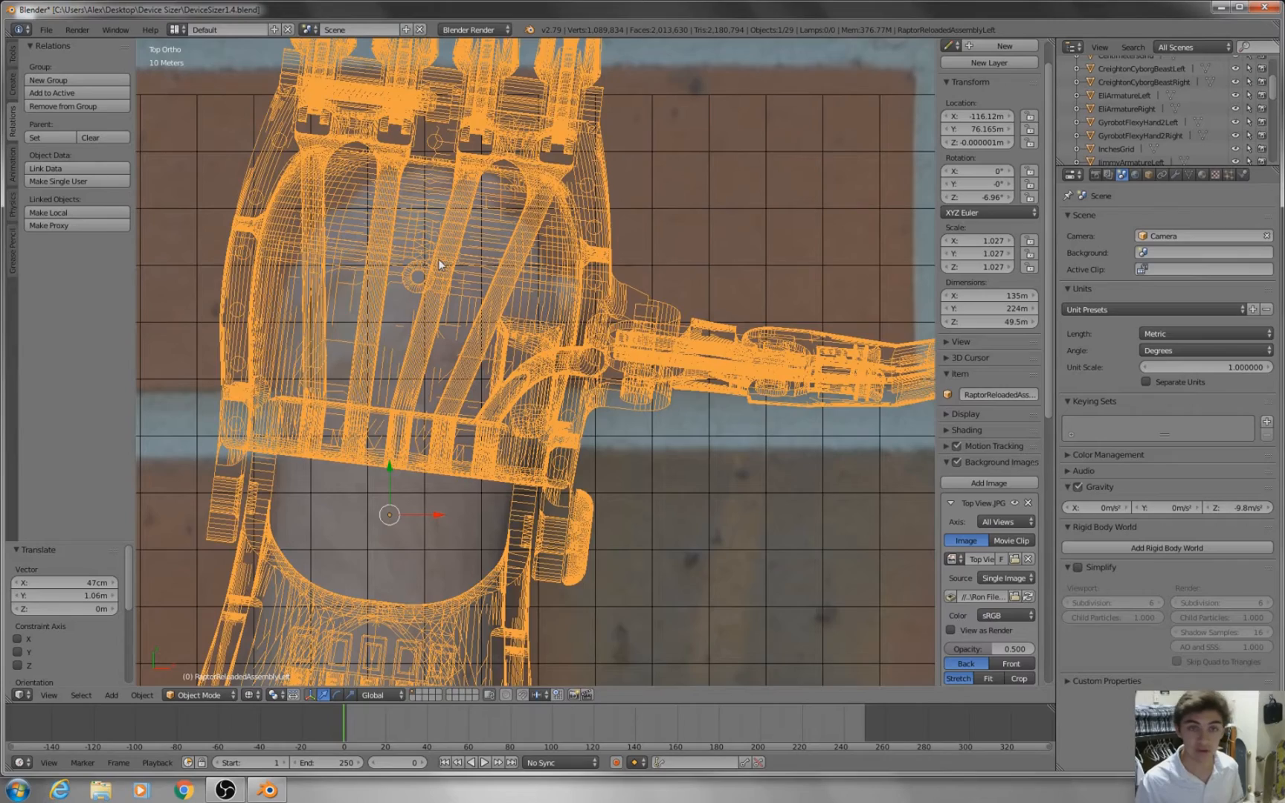
key("g")
left_click(556, 282)
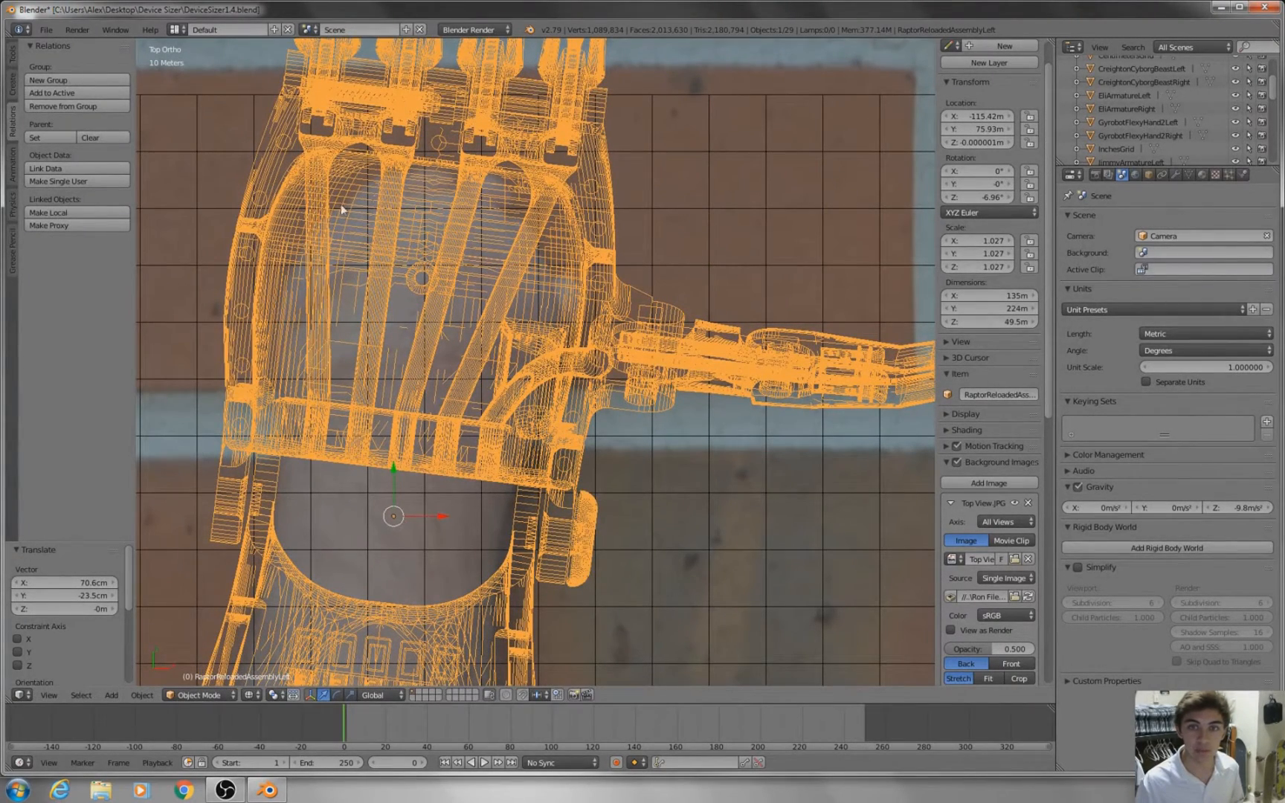
key("g")
left_click(537, 218)
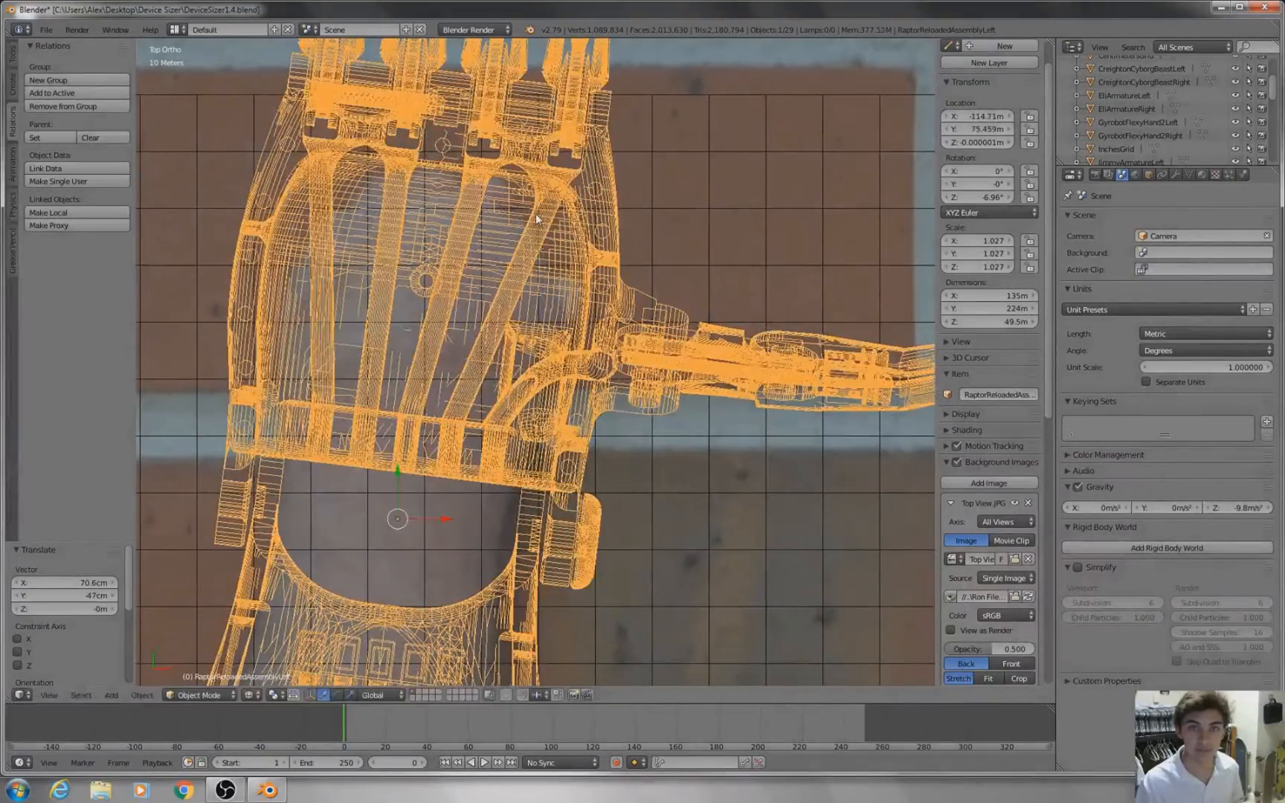
Step: Nudge the hand model in small moves to about X -112.7 m, Y 75.3 m over the photographed hand
key("g")
left_click(568, 265)
key("g")
left_click(302, 315)
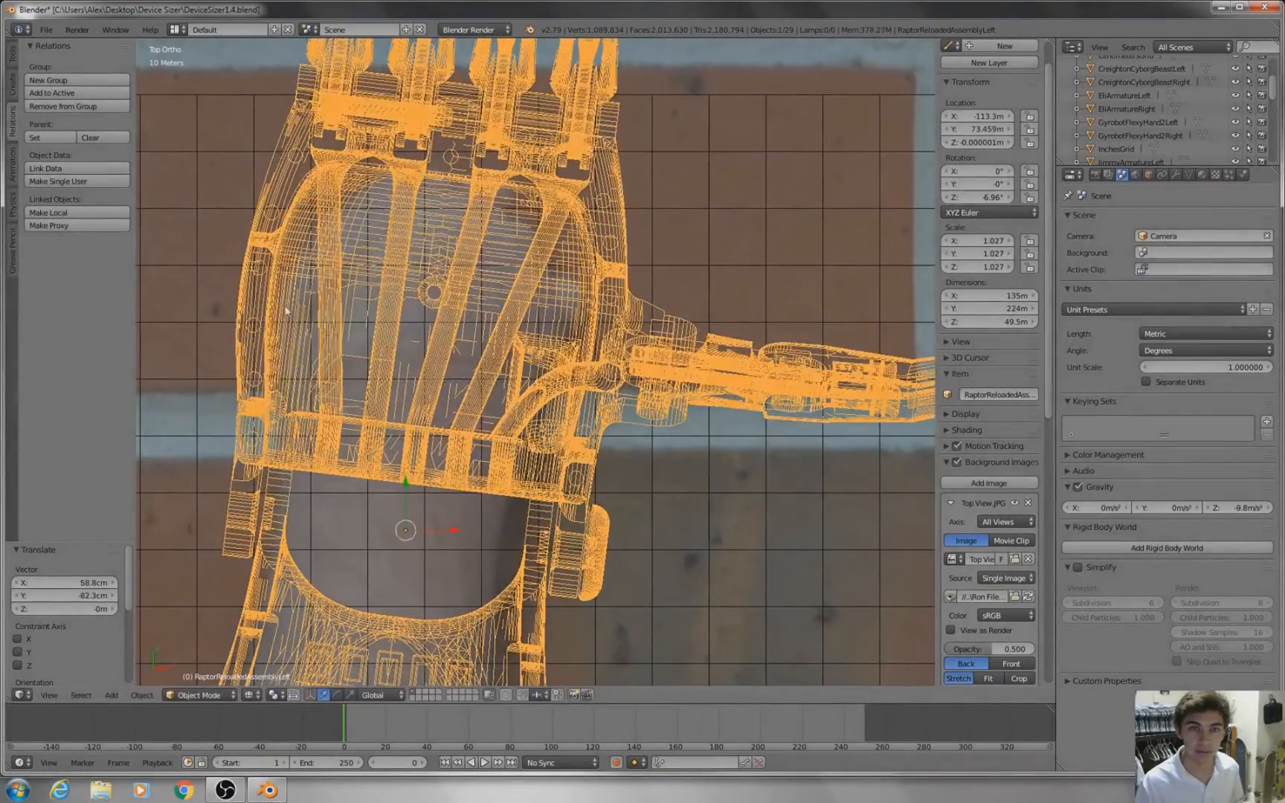
key("g")
left_click(373, 184)
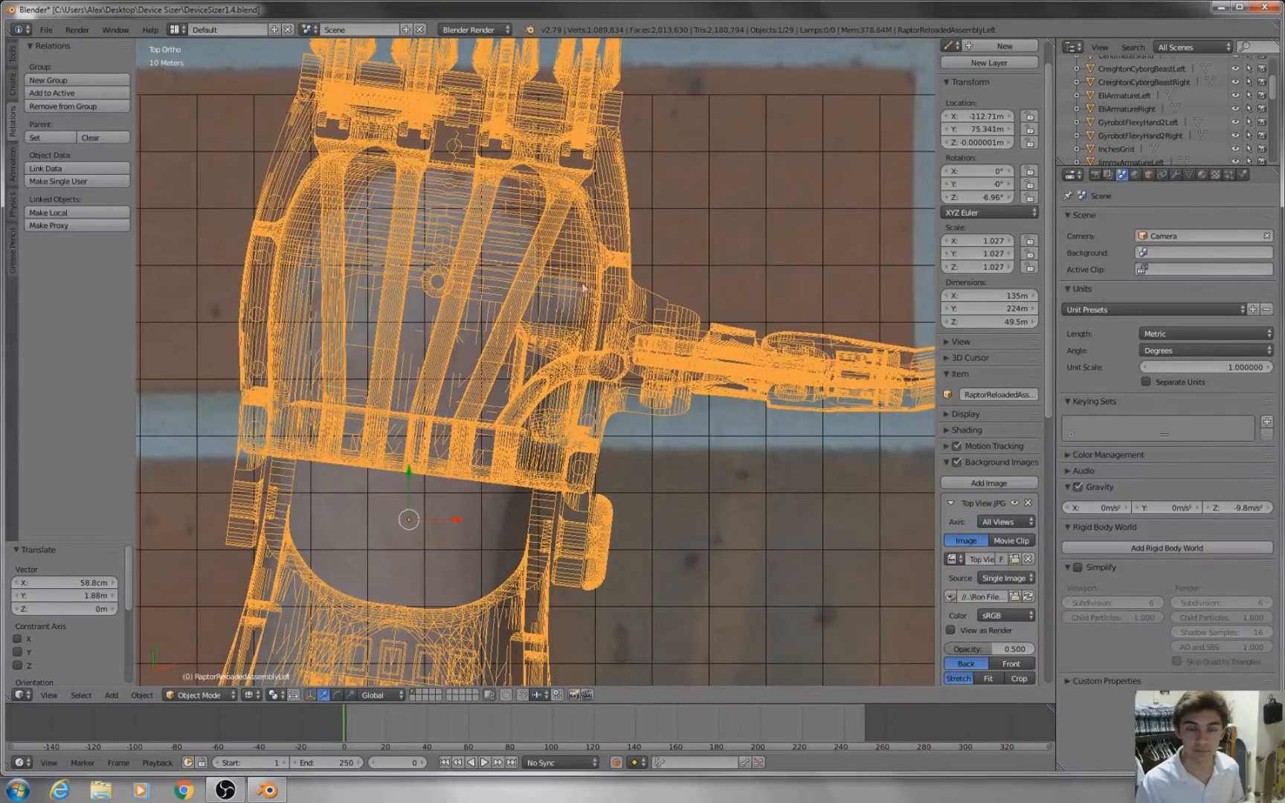
Step: Rotate the hand model to about -7.7° around Z and shift it to about X -114.1 m, Y 75.1 m
scroll(617, 346, "up", 2)
scroll(617, 349, "down", 2)
key("g")
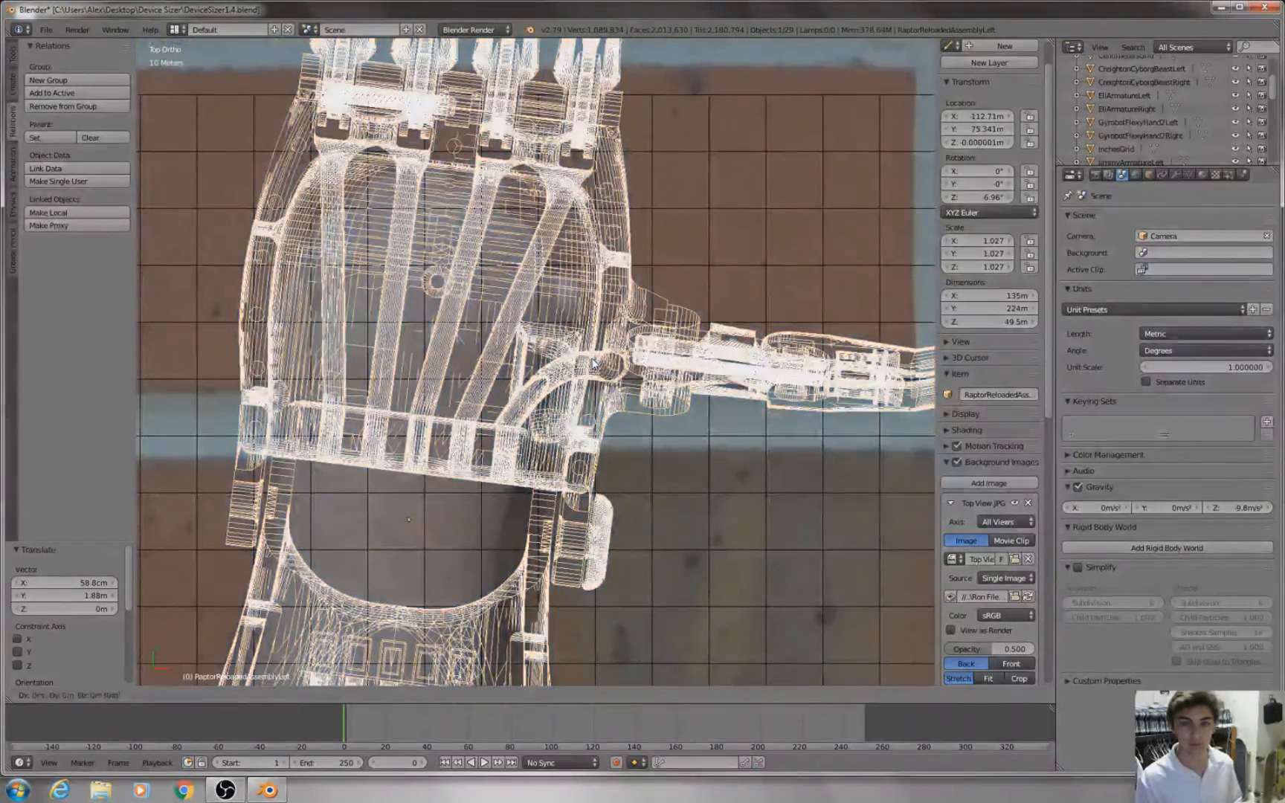
left_click(591, 357)
key("r")
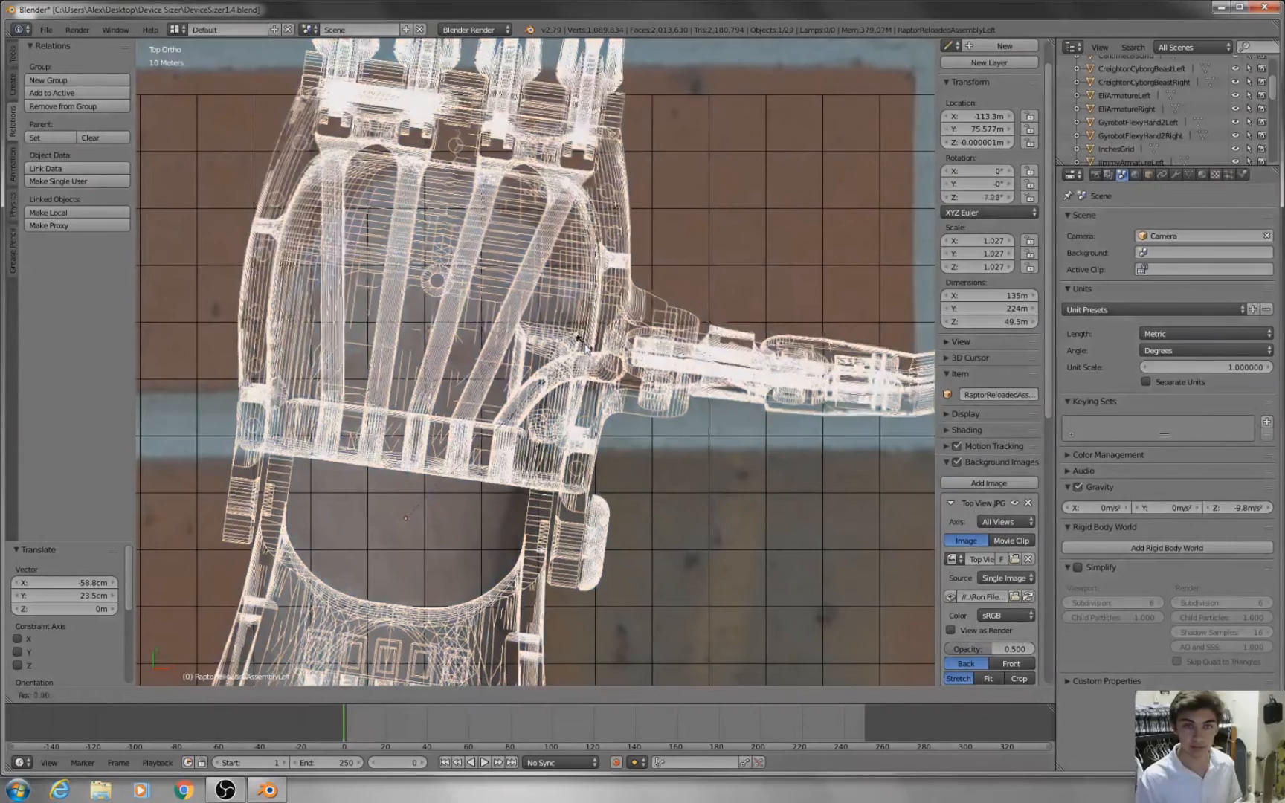
left_click(585, 346)
key("g")
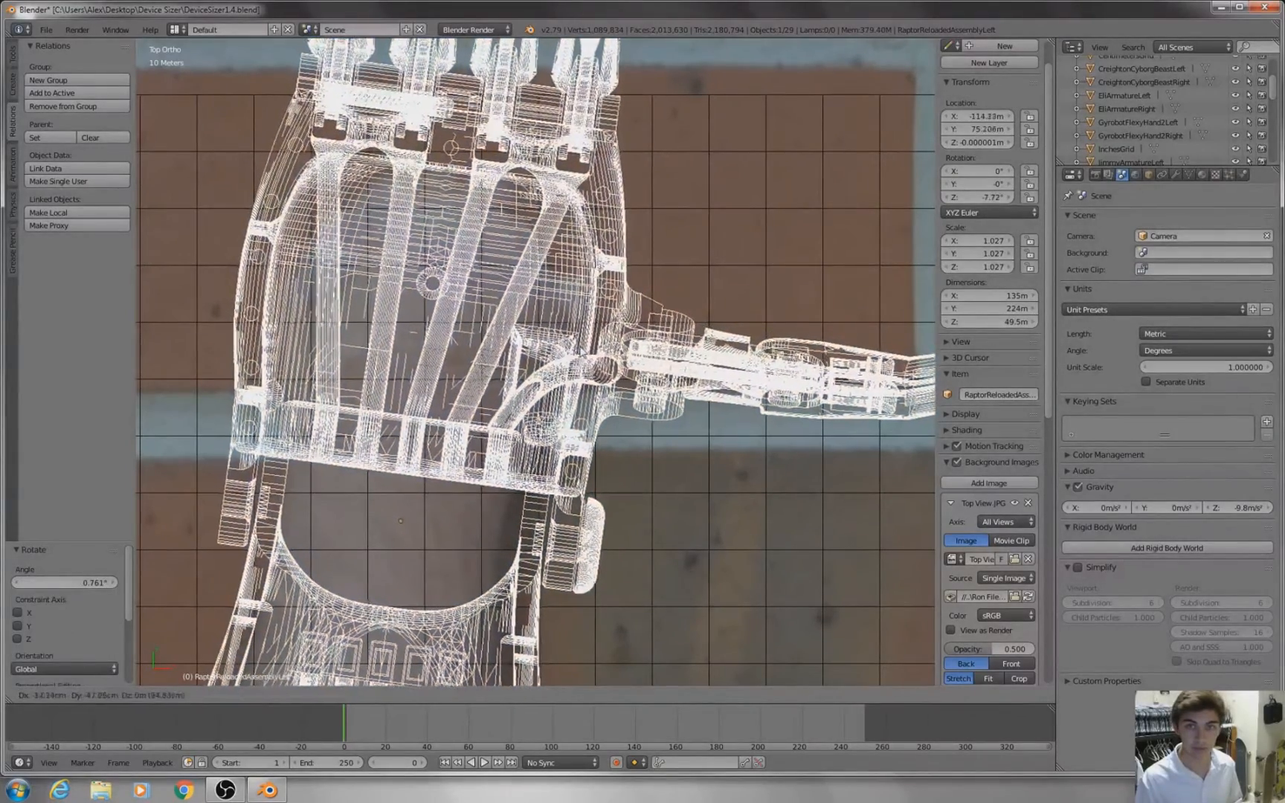
left_click(579, 352)
scroll(579, 351, "up", 2)
scroll(580, 351, "down", 4)
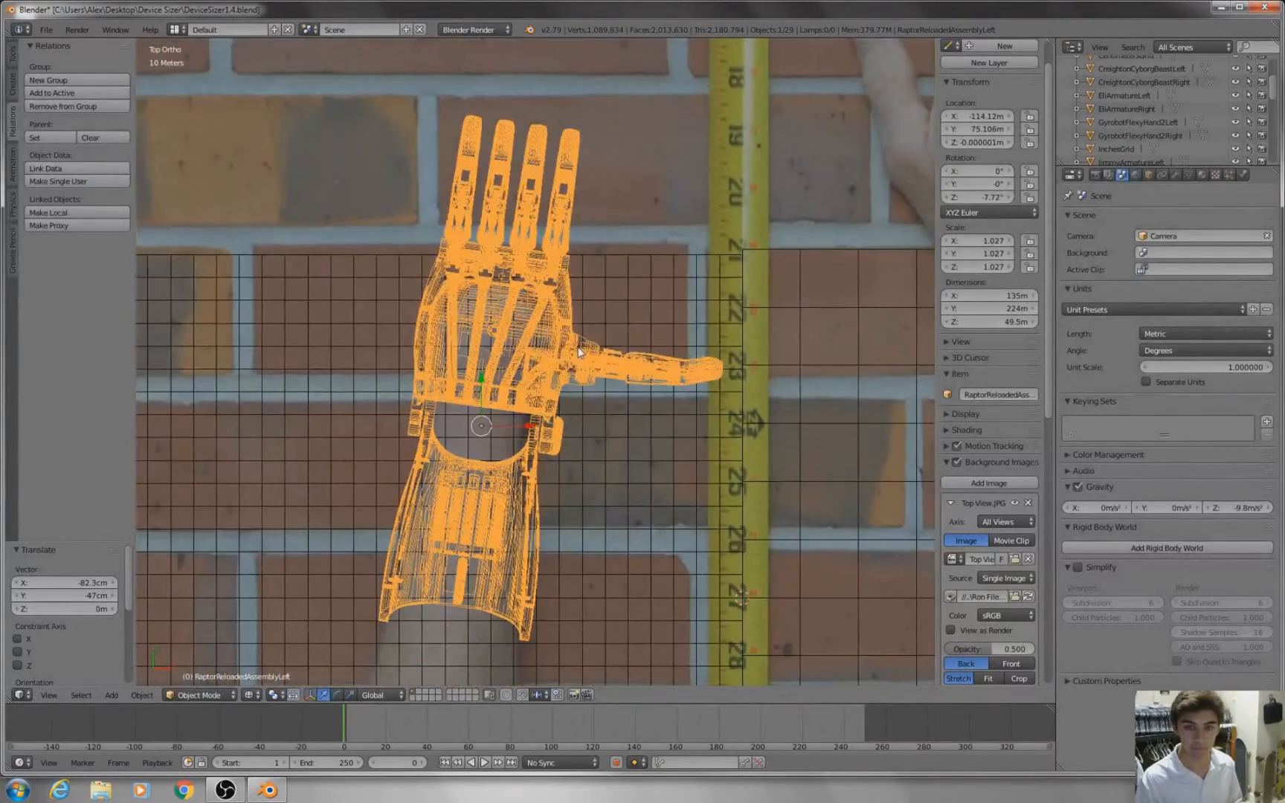
Step: Switch the viewport from the top view to the right orthographic view of the hand model
scroll(606, 358, "down", 7)
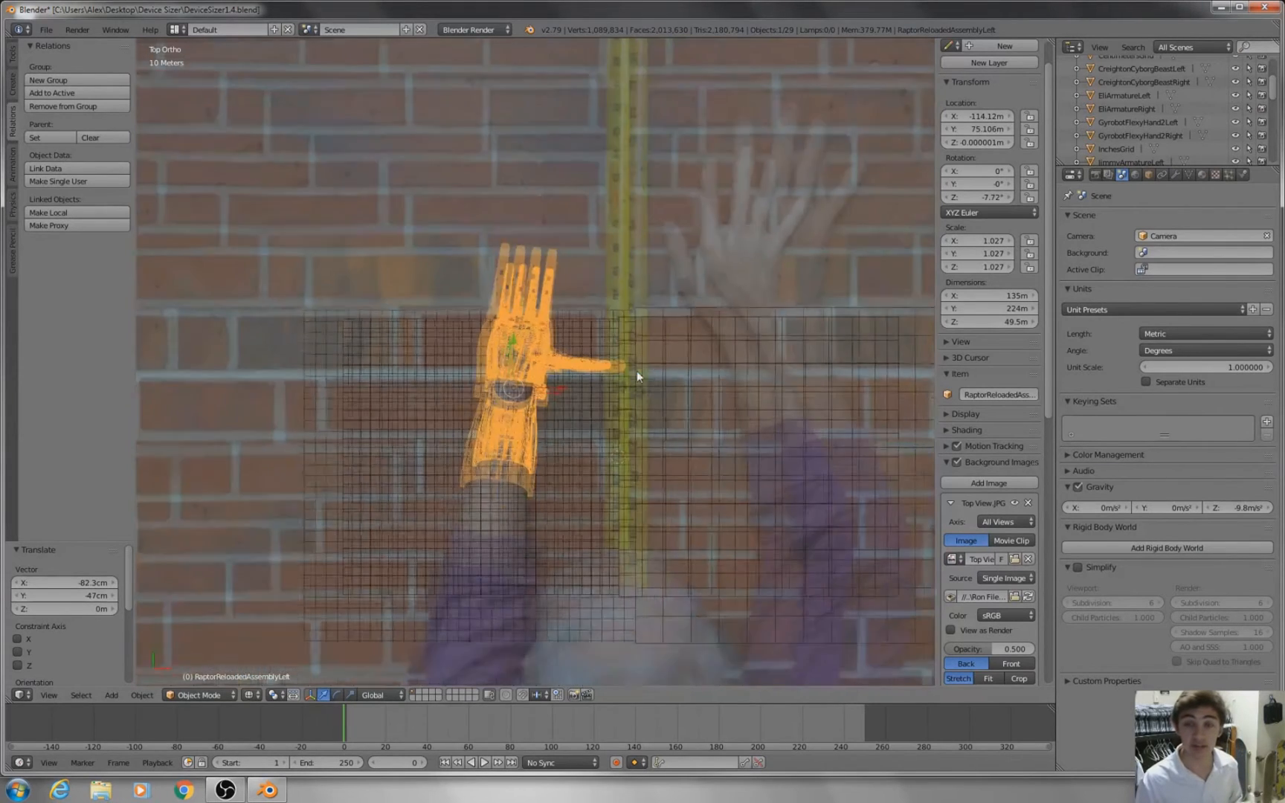
left_click(640, 207)
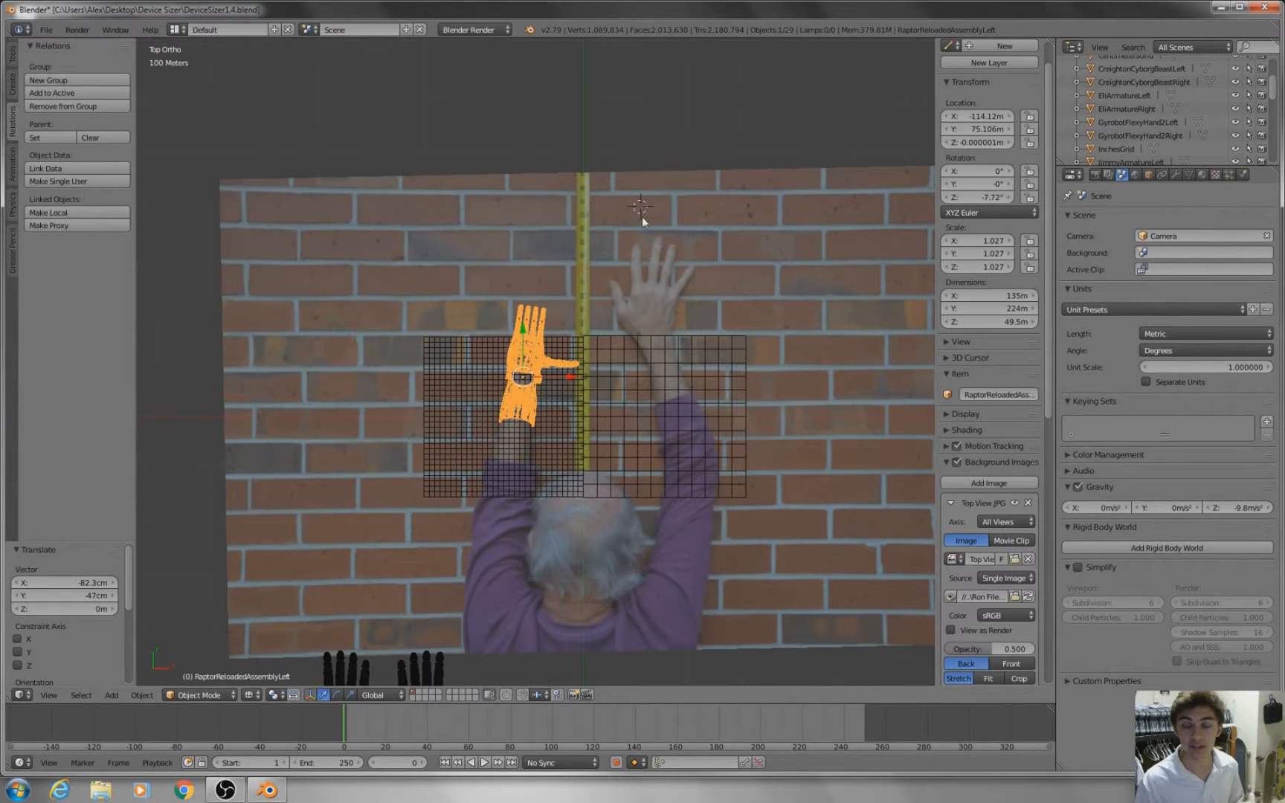
scroll(1017, 390, "down", 4)
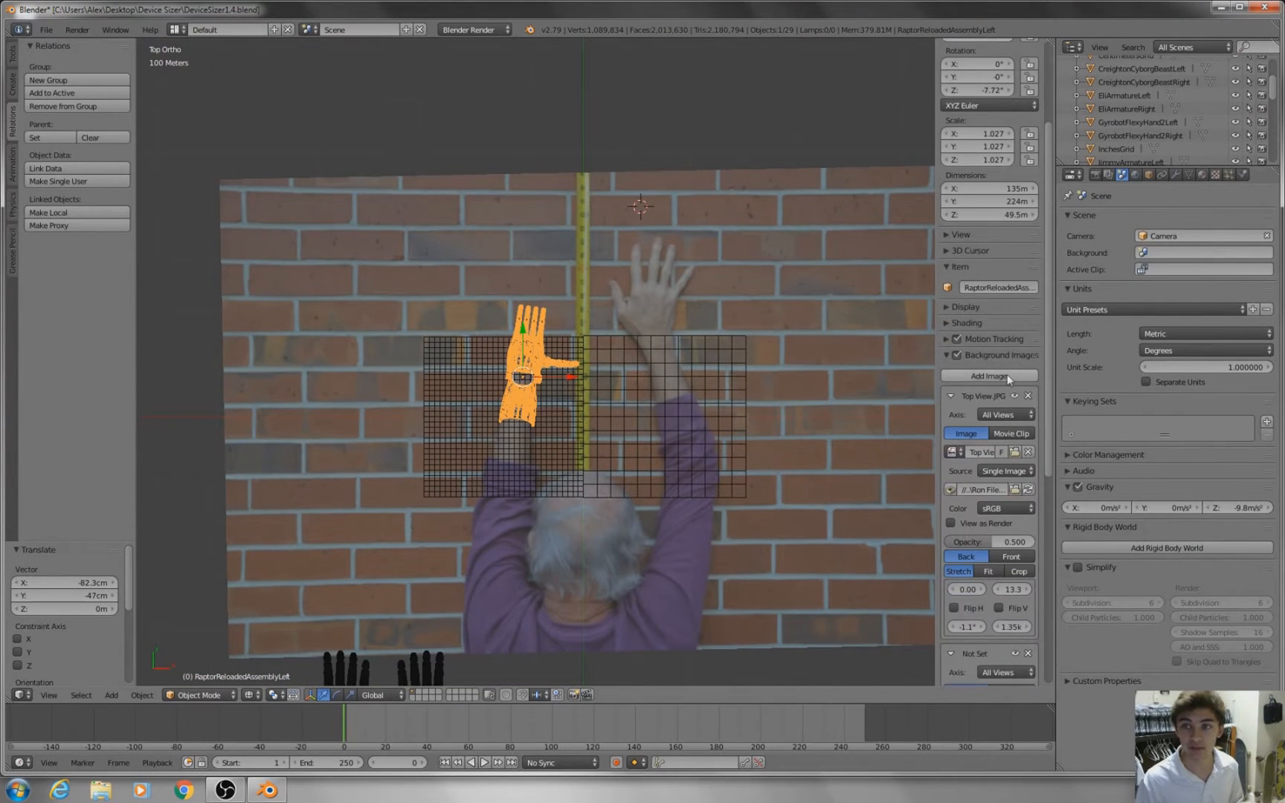
scroll(1005, 376, "down", 10)
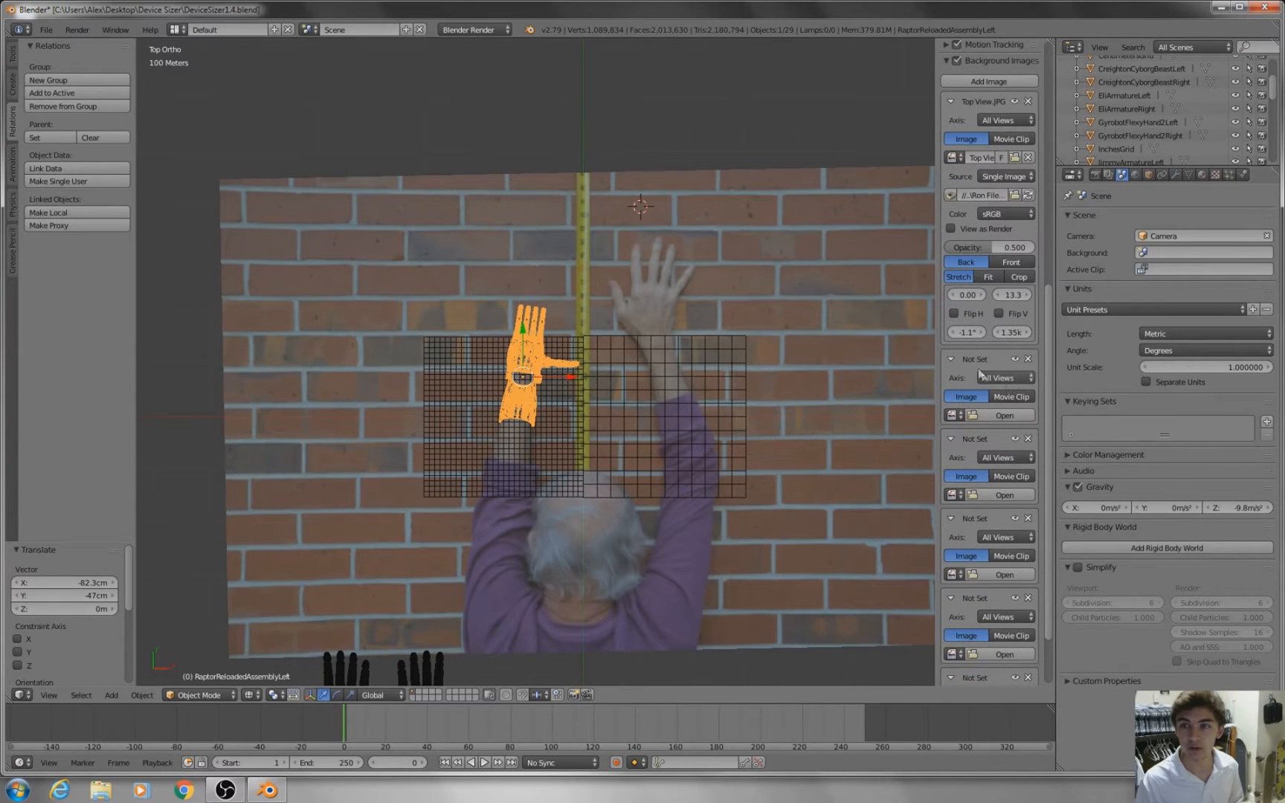
scroll(994, 362, "down", 2)
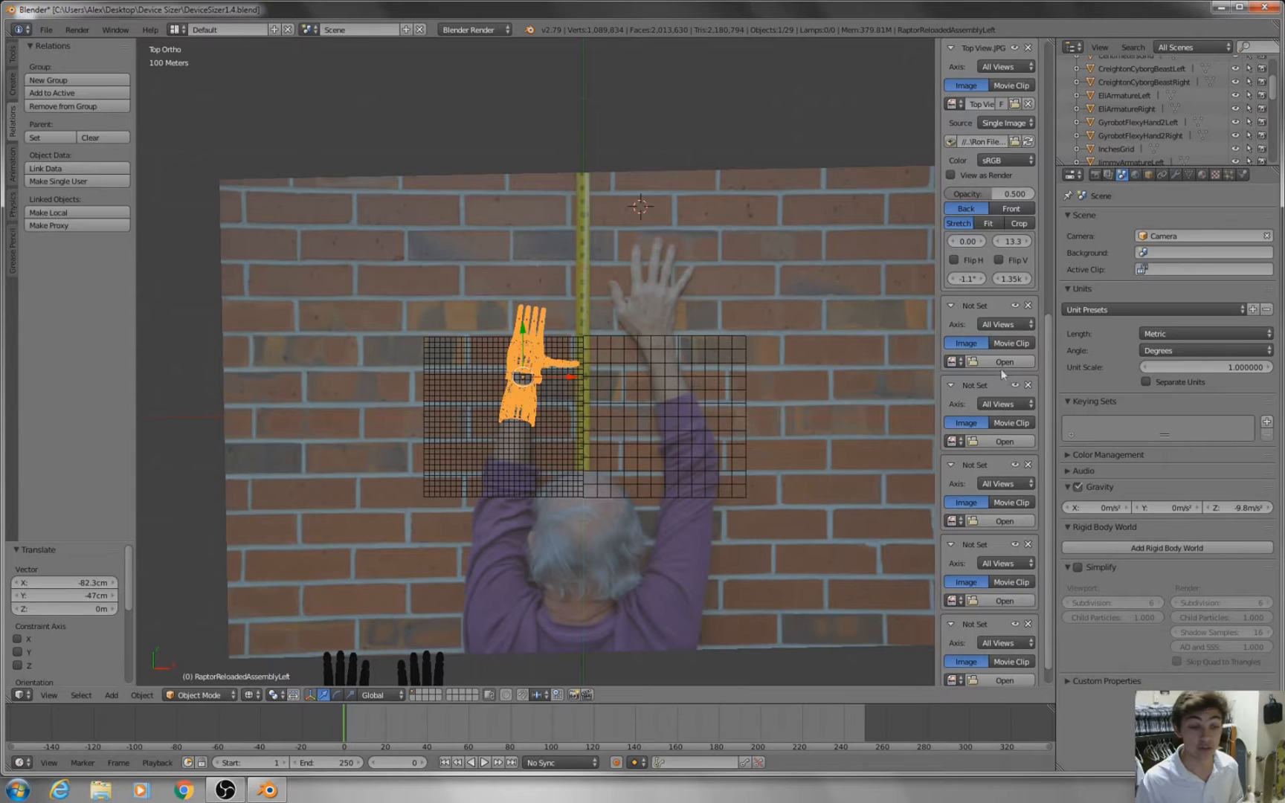
left_click(49, 695)
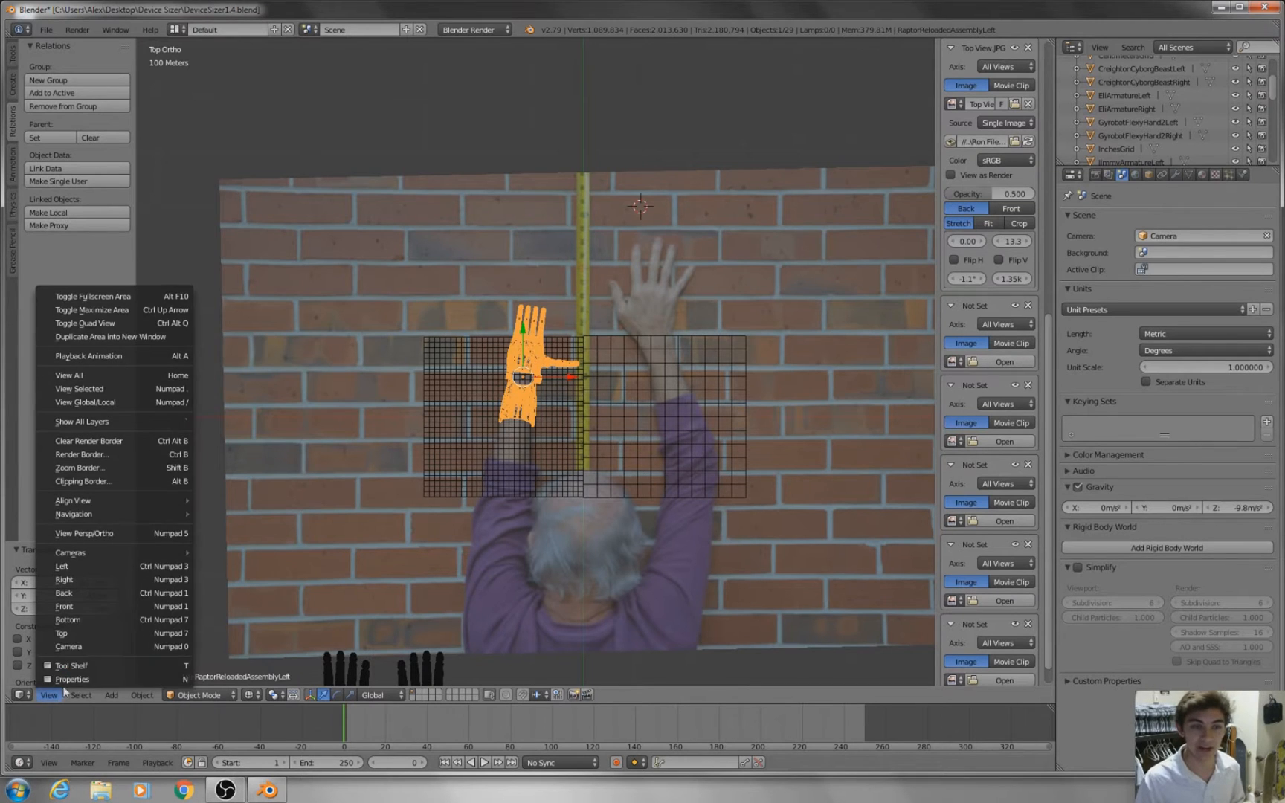
left_click(100, 582)
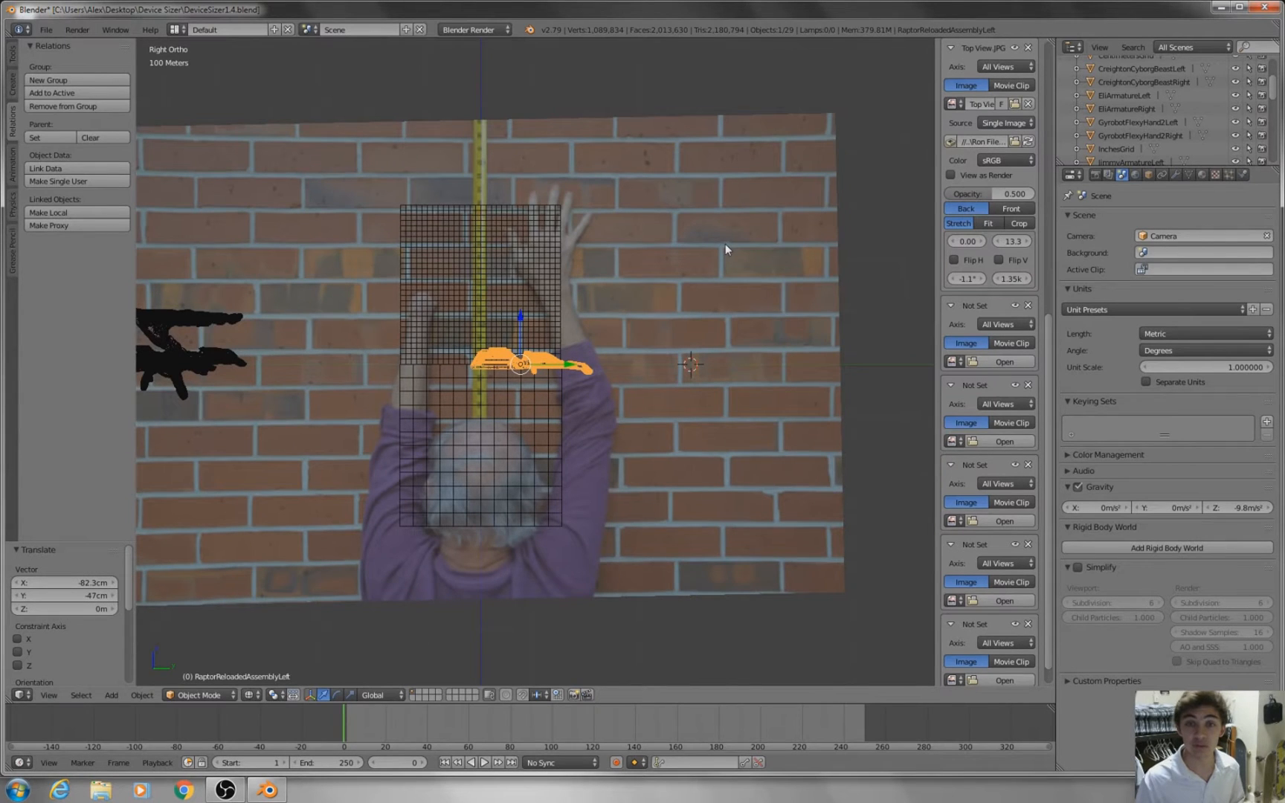
Step: Restrict the Top View.JPG background image to the Top axis and check it in the top and right views
scroll(1007, 324, "up", 5)
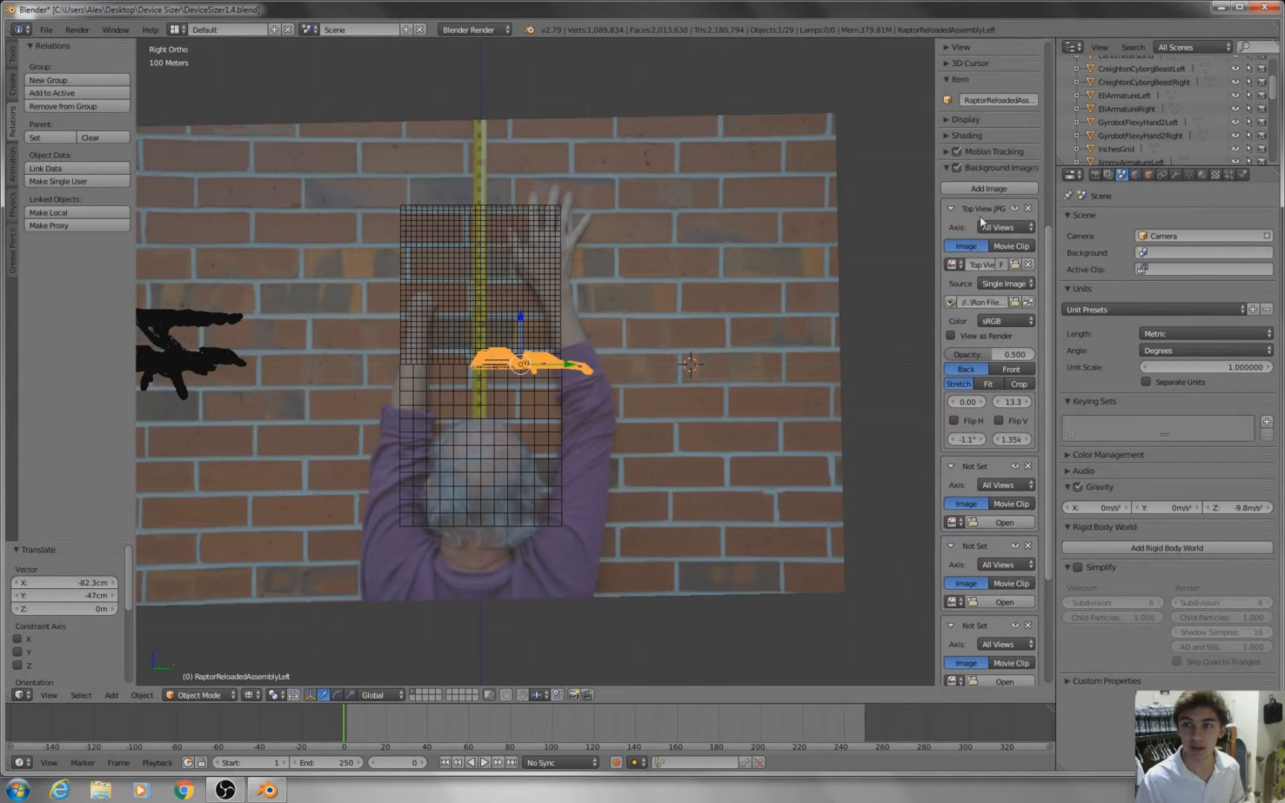
scroll(983, 222, "up", 2)
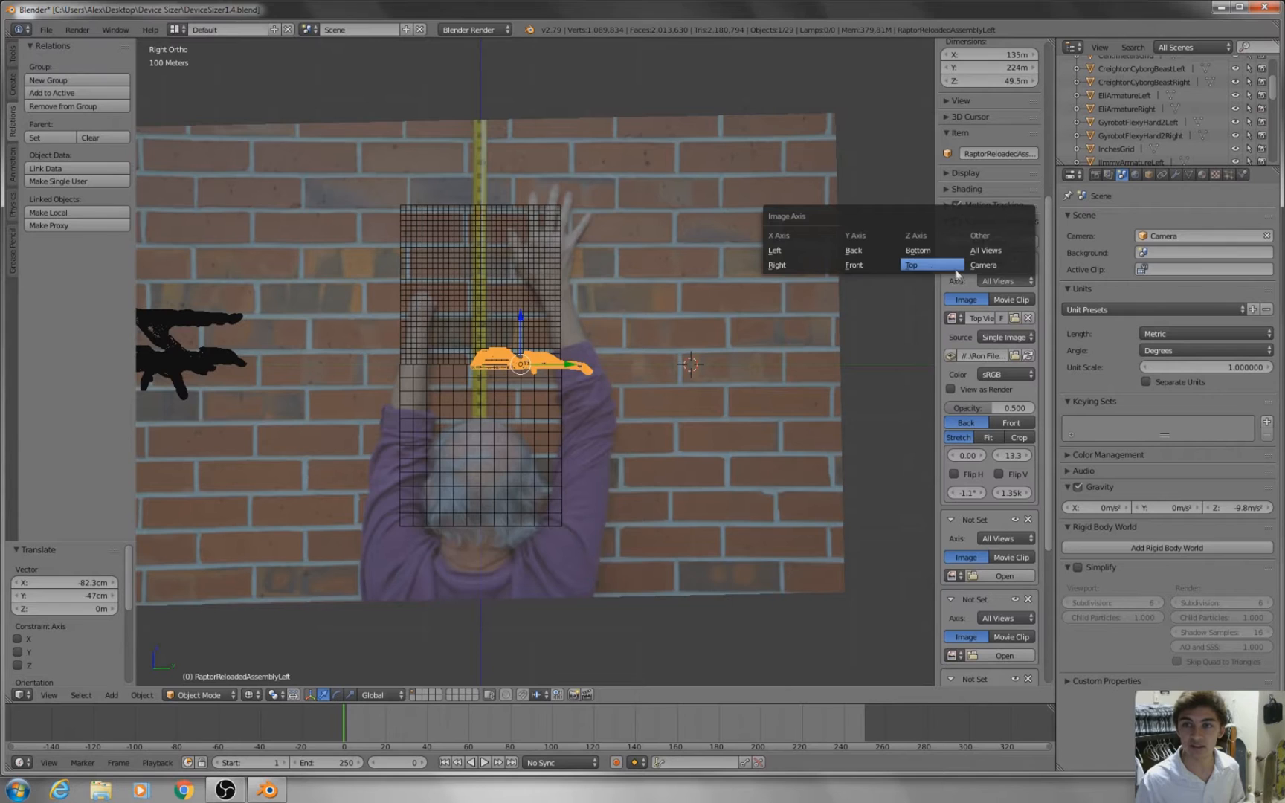
left_click(912, 265)
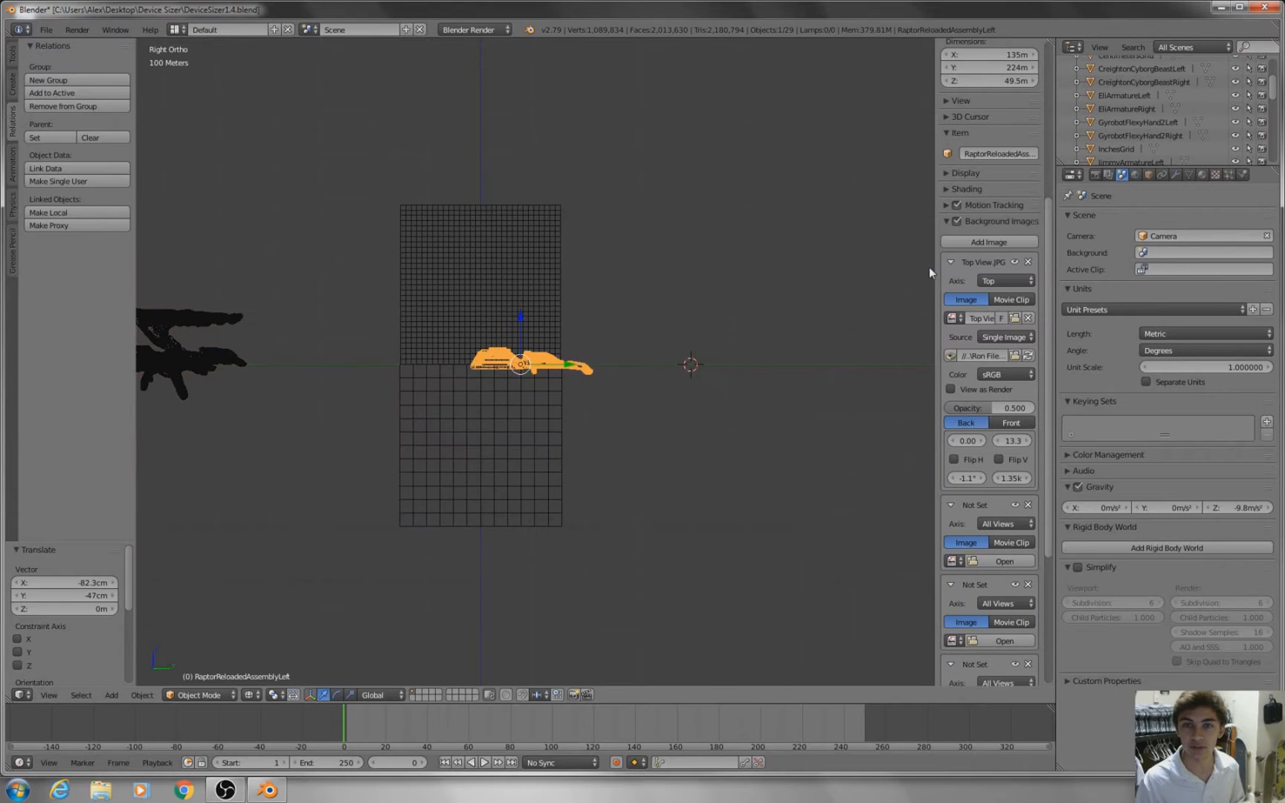
left_click(49, 696)
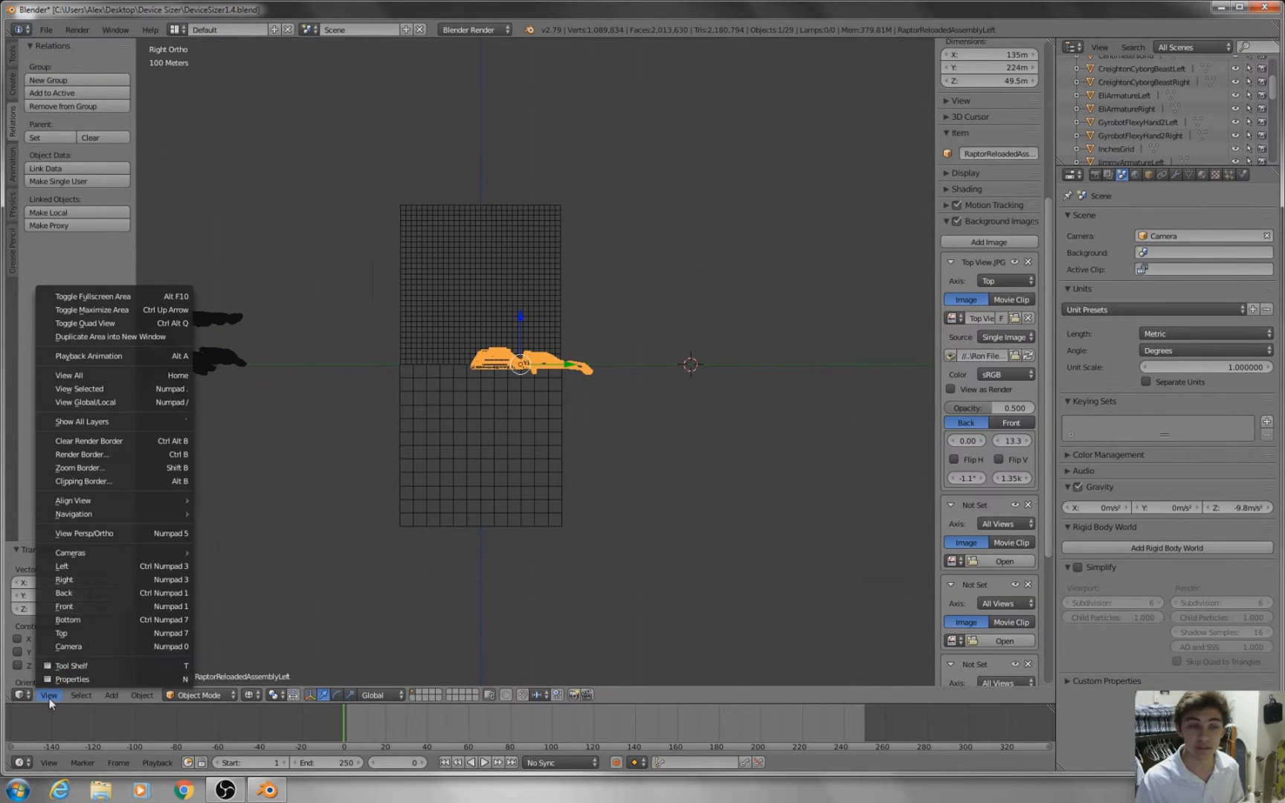
left_click(61, 633)
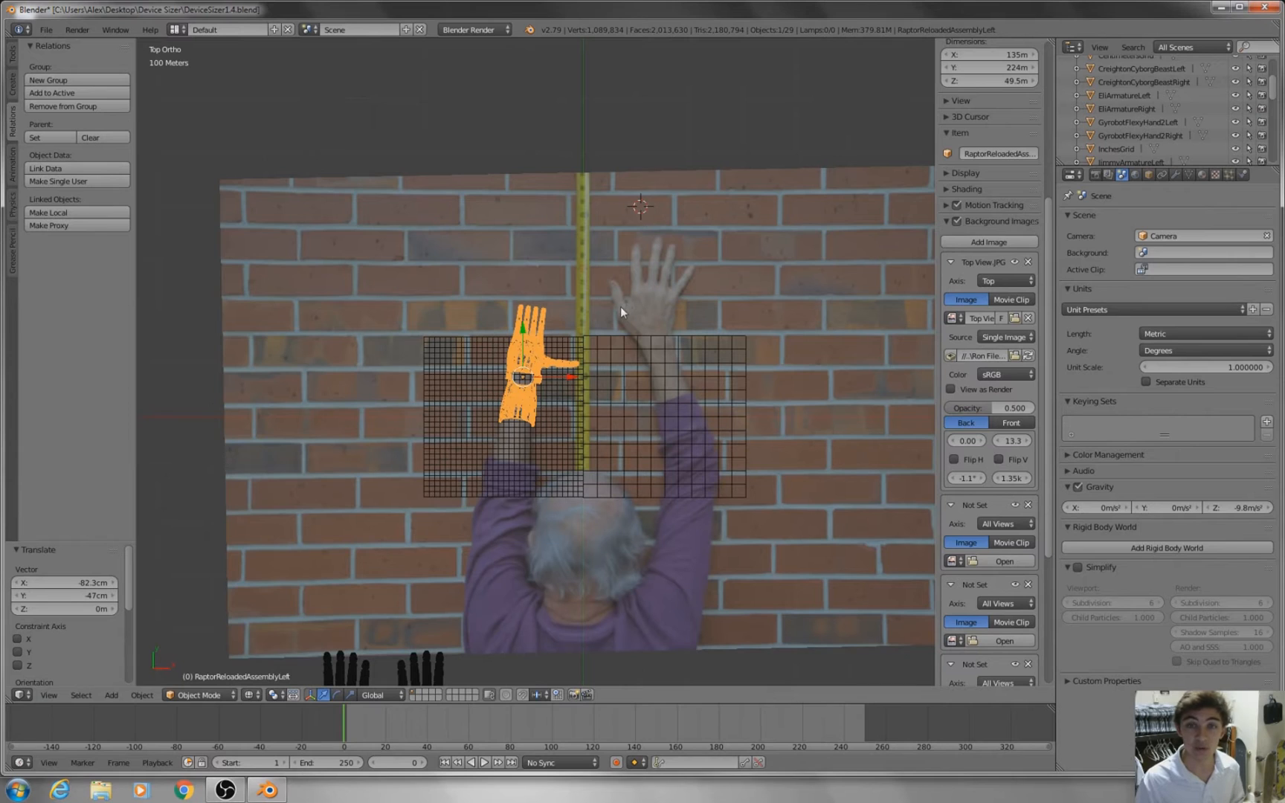
left_click(51, 697)
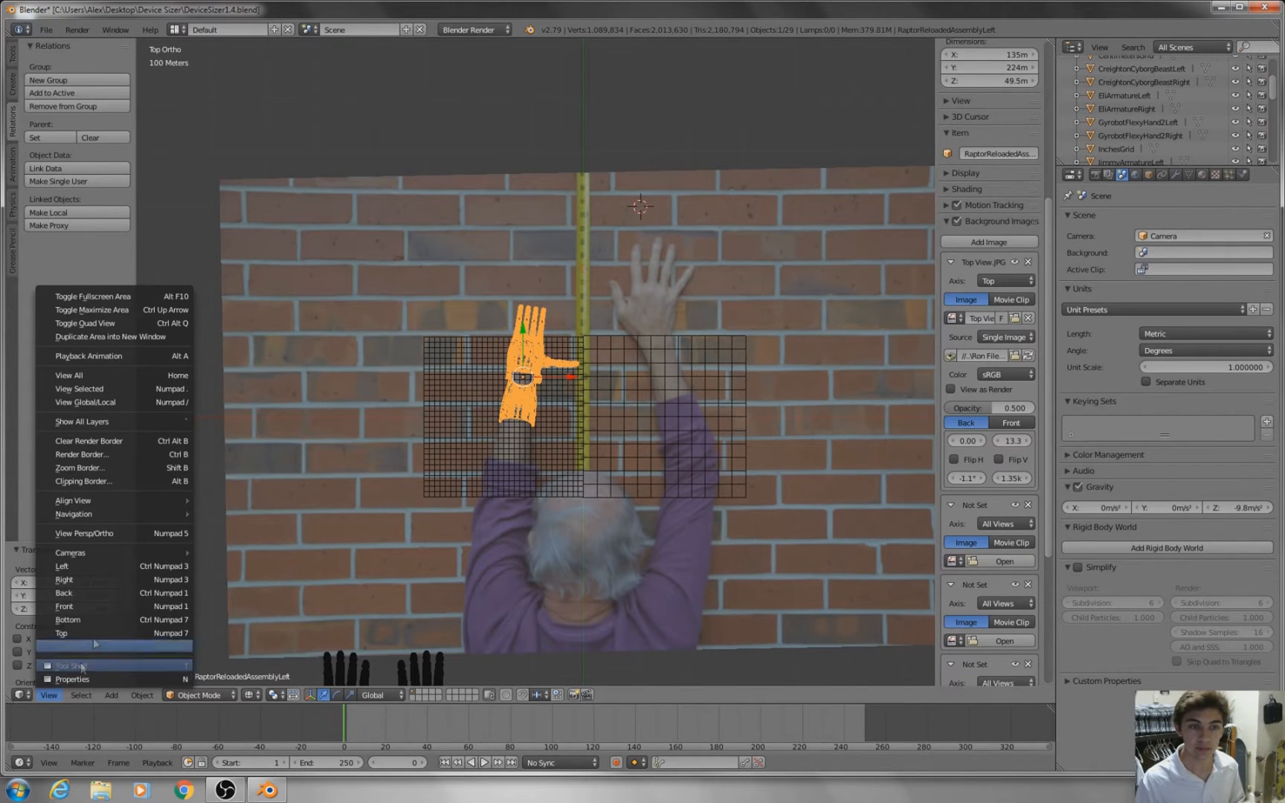
left_click(174, 580)
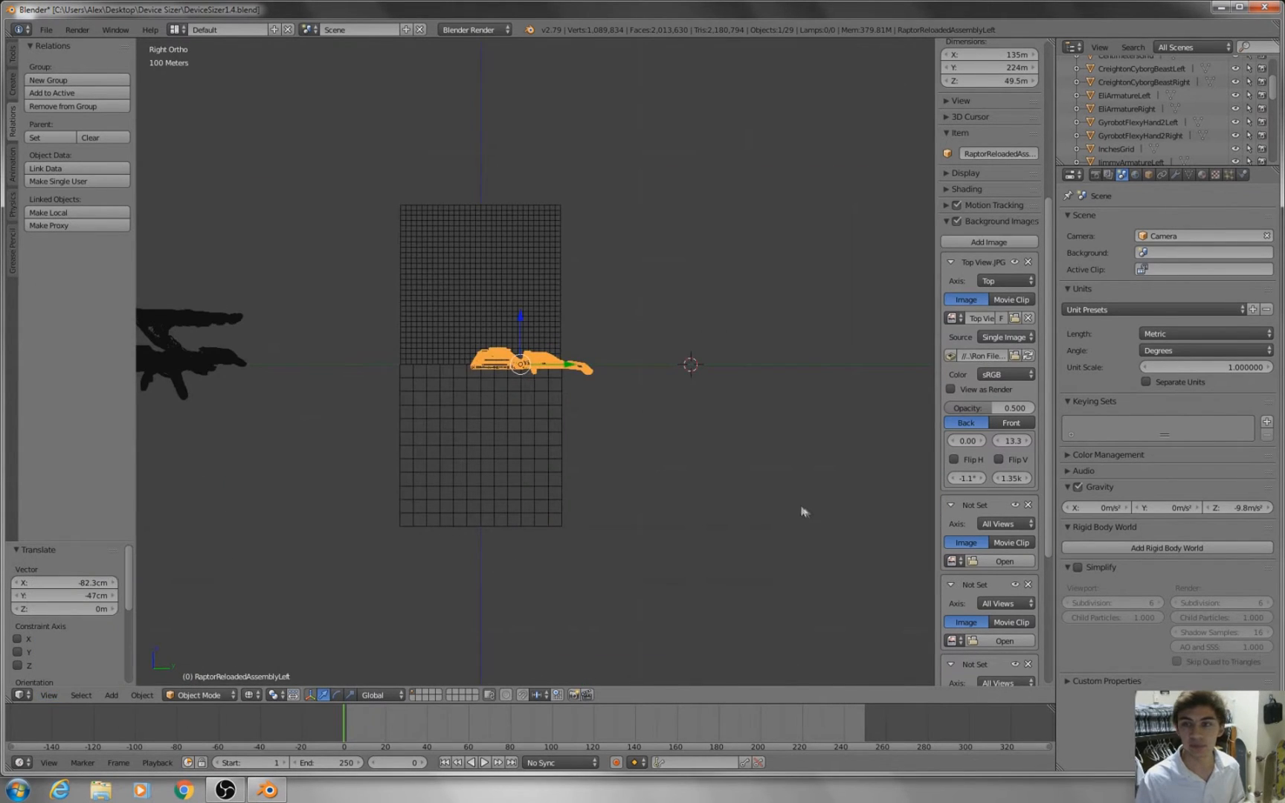
Step: Load Right View.JPG from the recent photo folder into the first empty background image slot
scroll(980, 487, "down", 6)
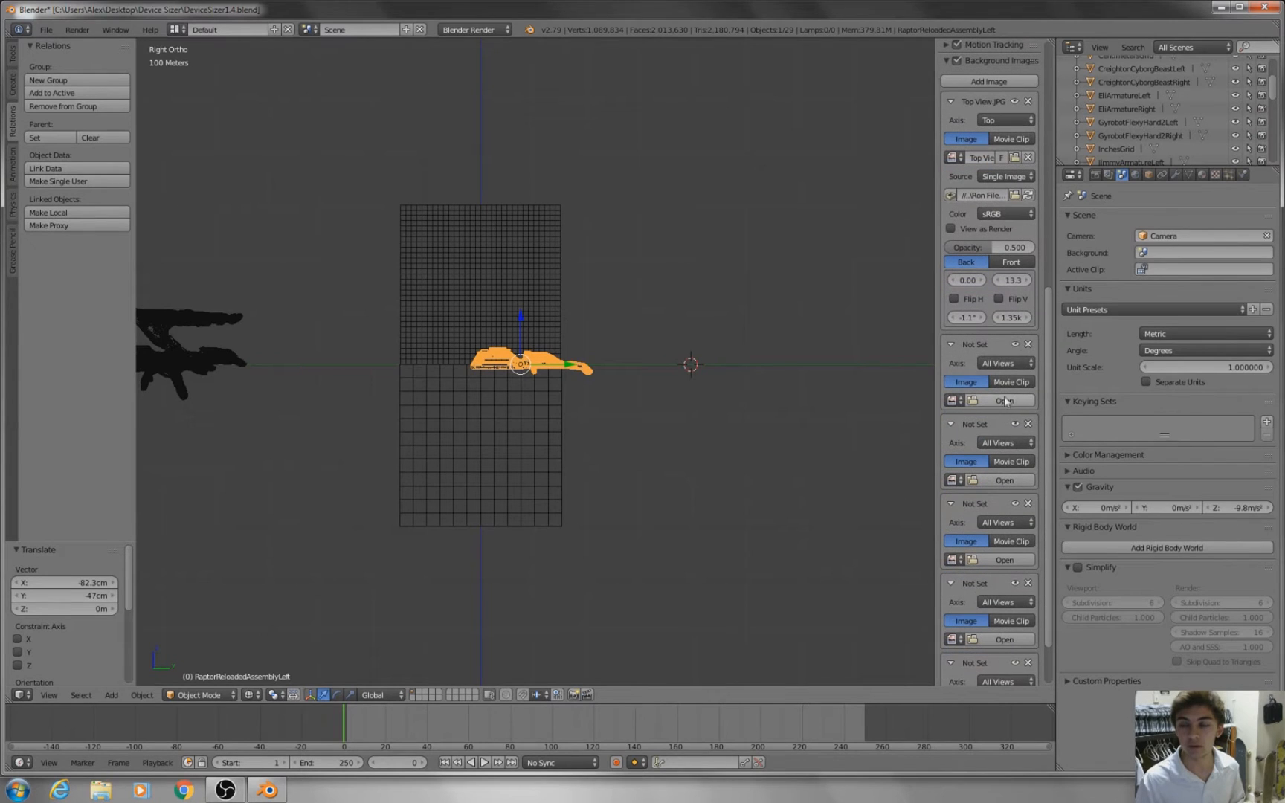
scroll(975, 349, "down", 1)
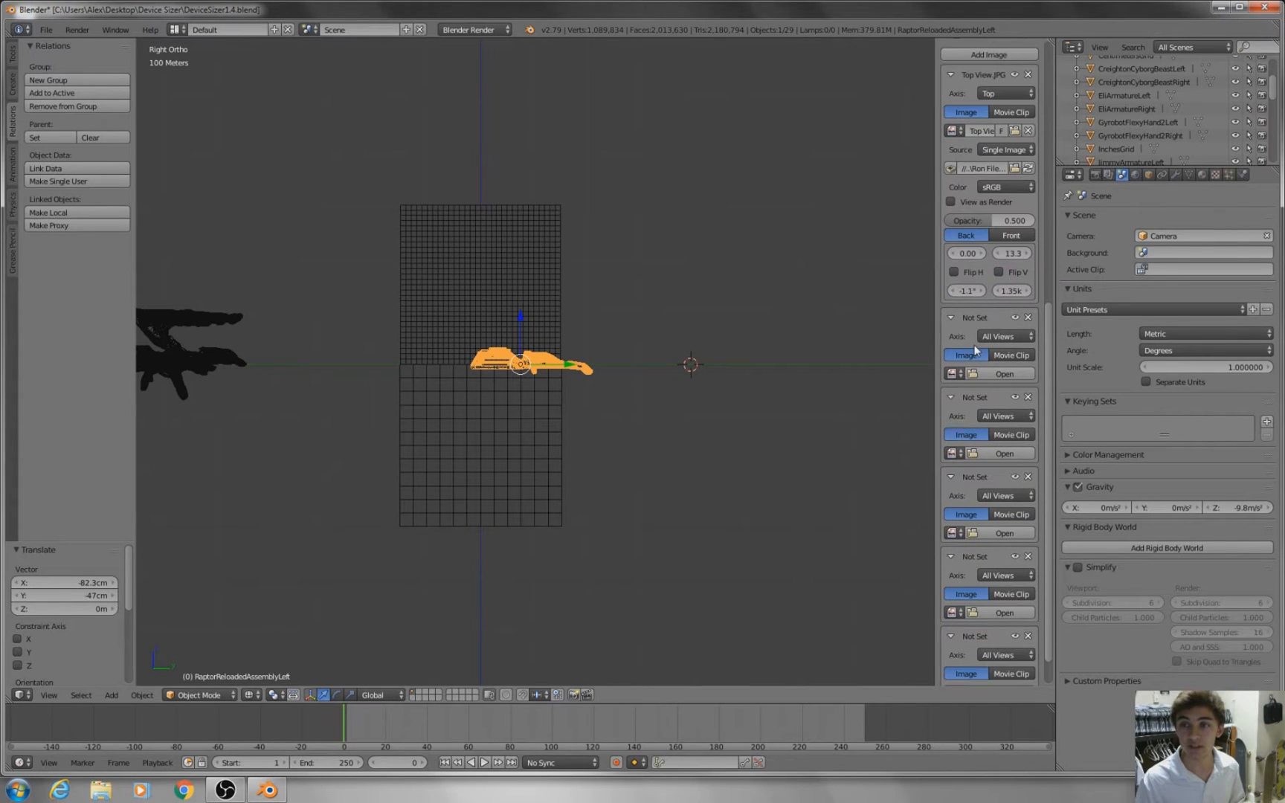
left_click(1000, 376)
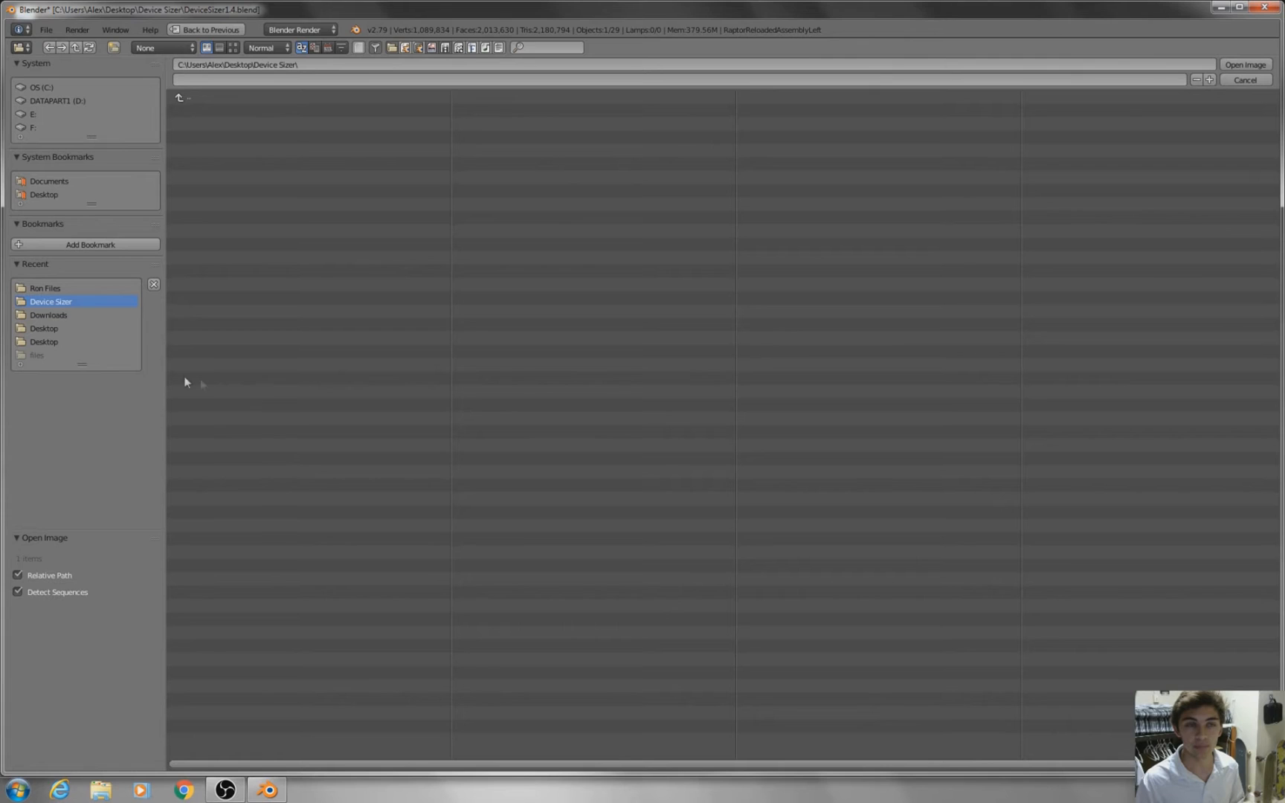
left_click(46, 287)
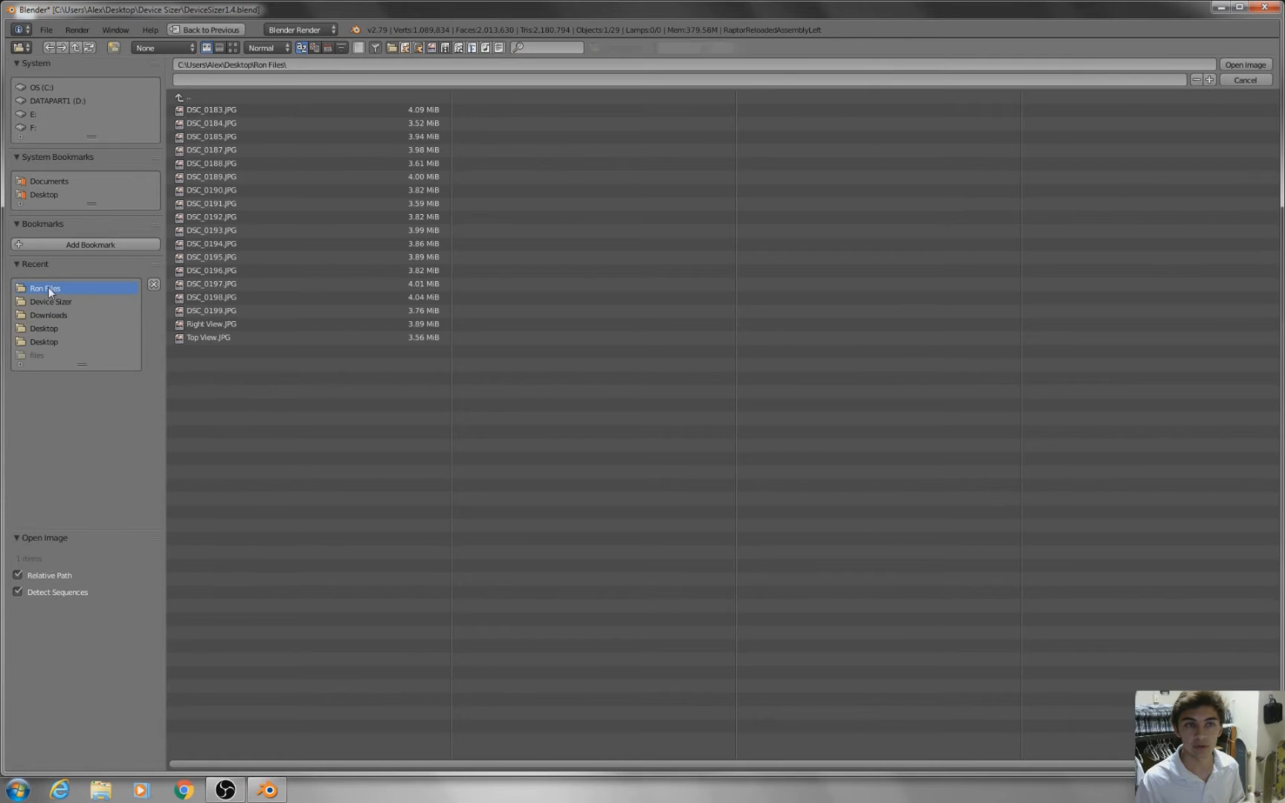
left_click(212, 325)
double_click(212, 326)
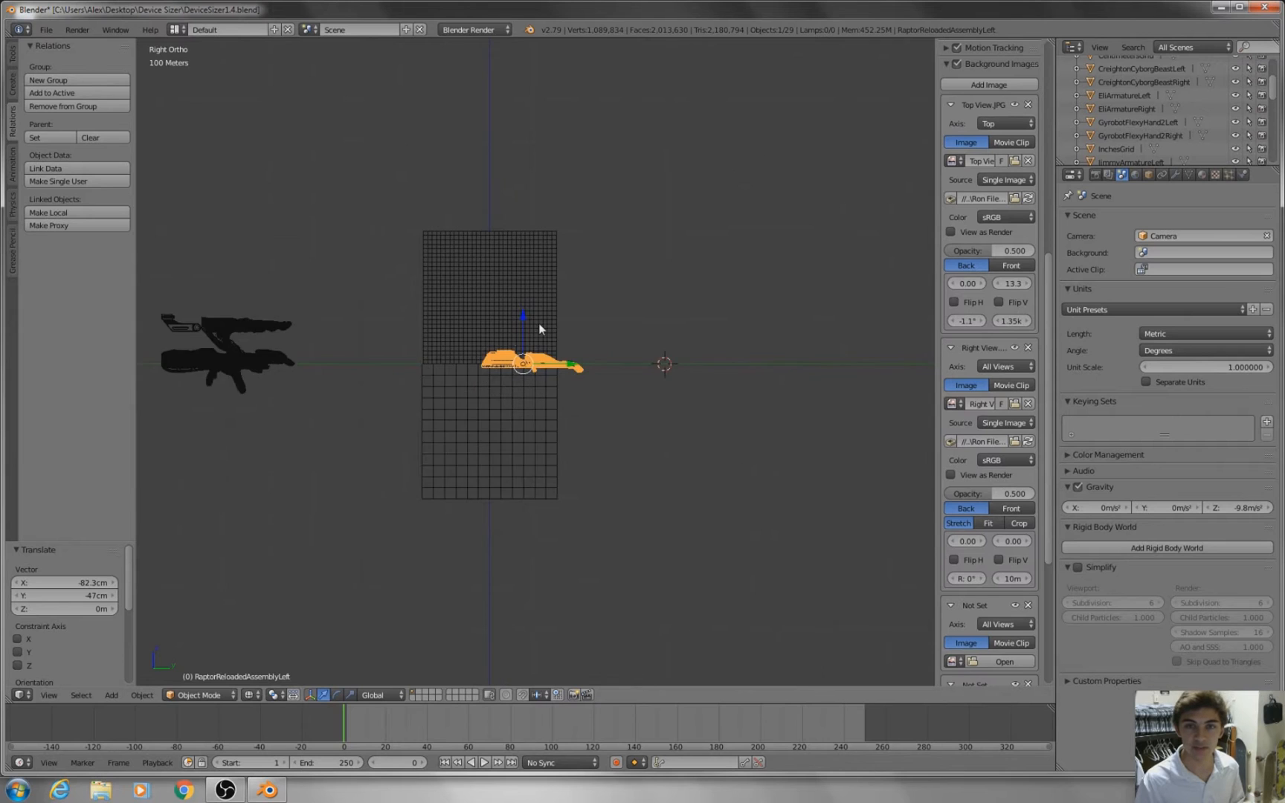
Step: Enlarge the Right View.JPG background image to a size of about 1.2k and set its vertical offset to 6.10
scroll(536, 330, "up", 5)
scroll(980, 494, "down", 1)
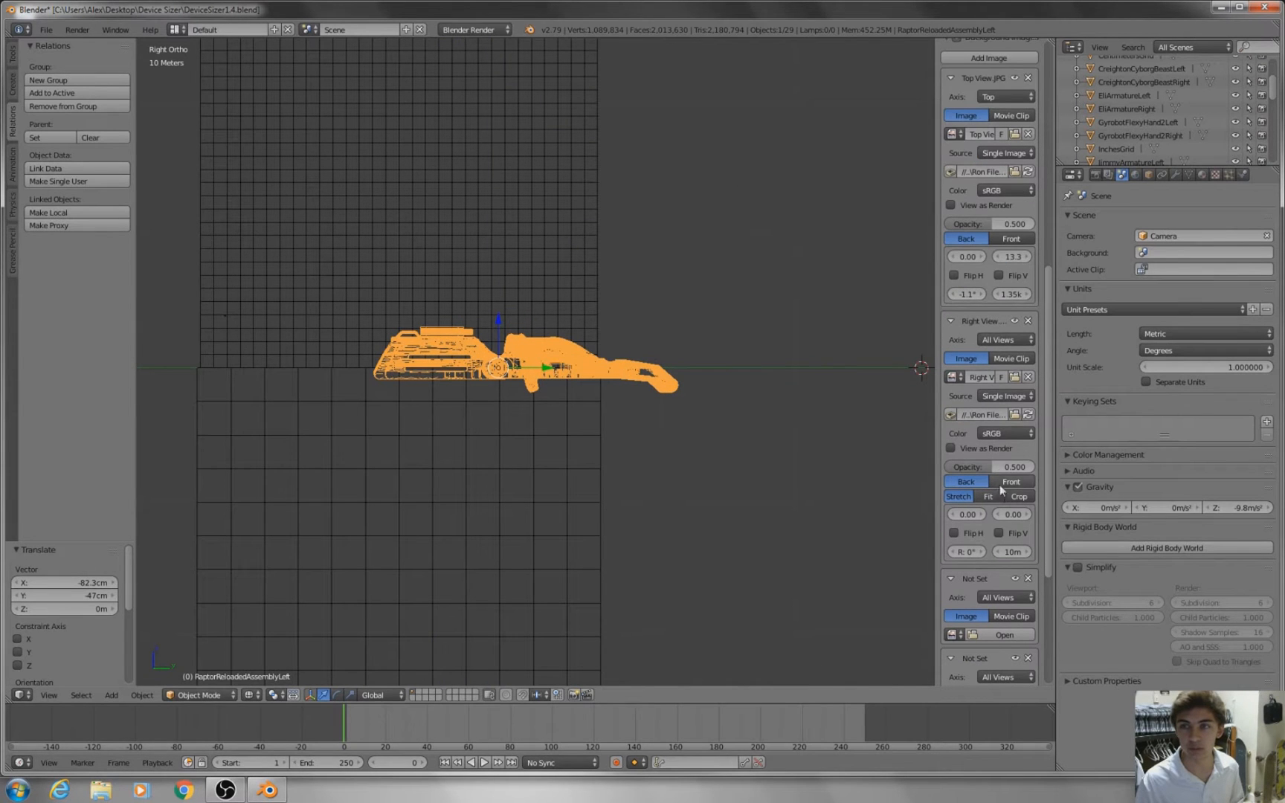
left_click_drag(1012, 554, 1124, 554)
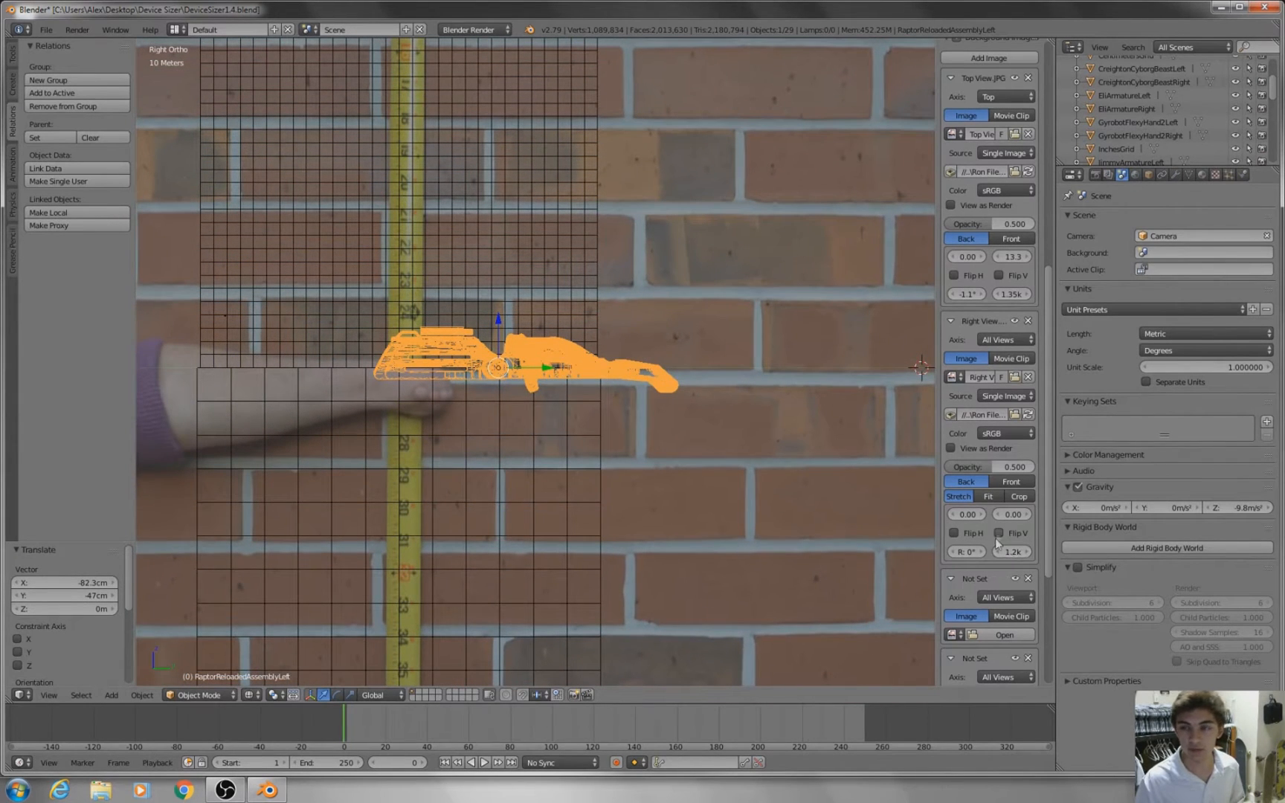
left_click_drag(1012, 513, 1049, 514)
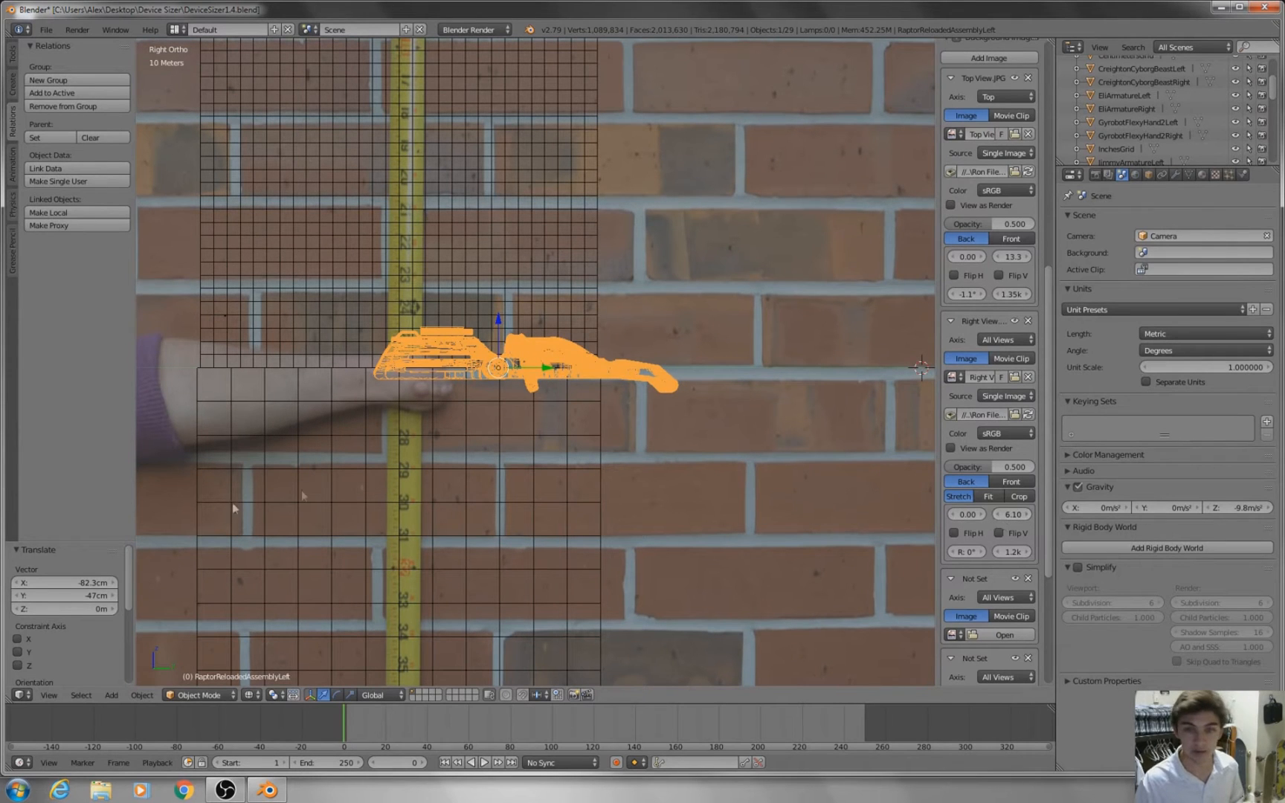
Step: Rotate the Right View.JPG background image to -0.4° and set its vertical offset to 7.00, checking the tape measure against the grid
scroll(438, 478, "up", 6)
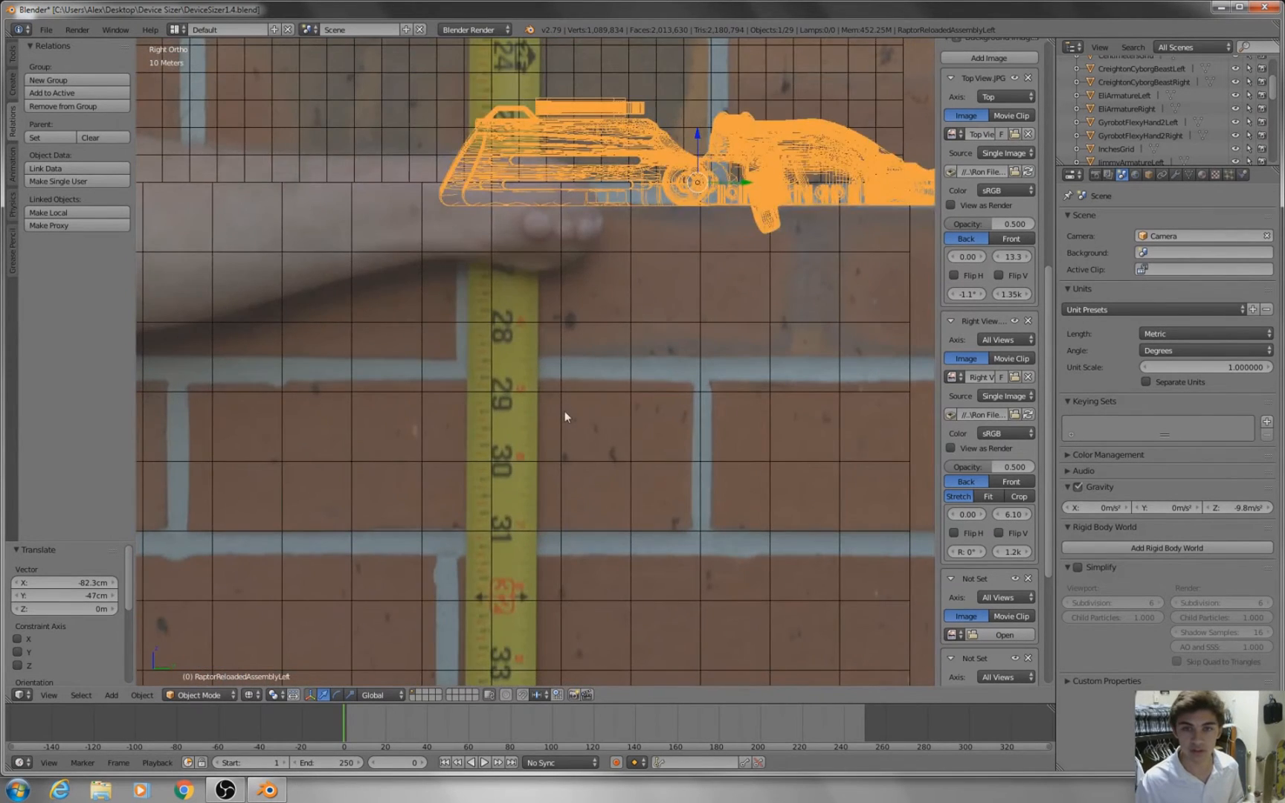
scroll(565, 395, "up", 3)
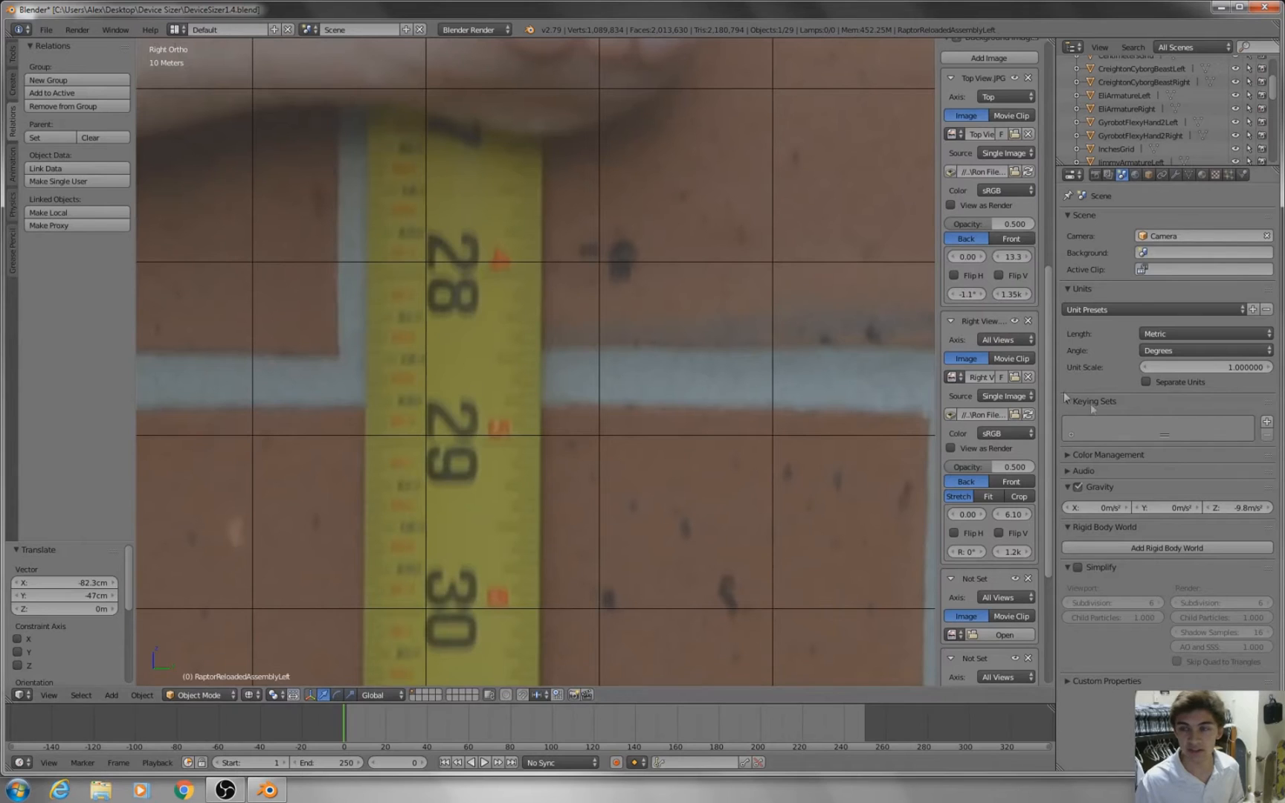
left_click_drag(967, 552, 959, 552)
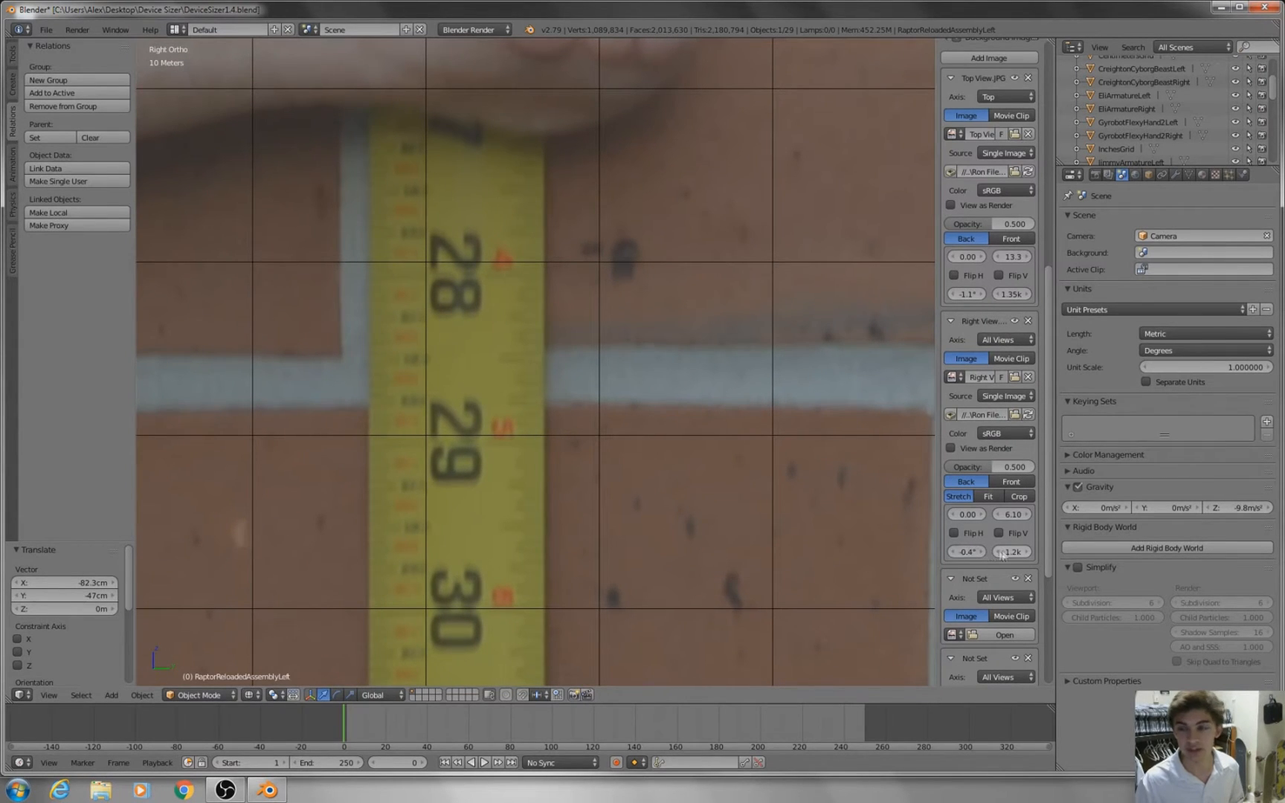
left_click_drag(1013, 514, 1038, 514)
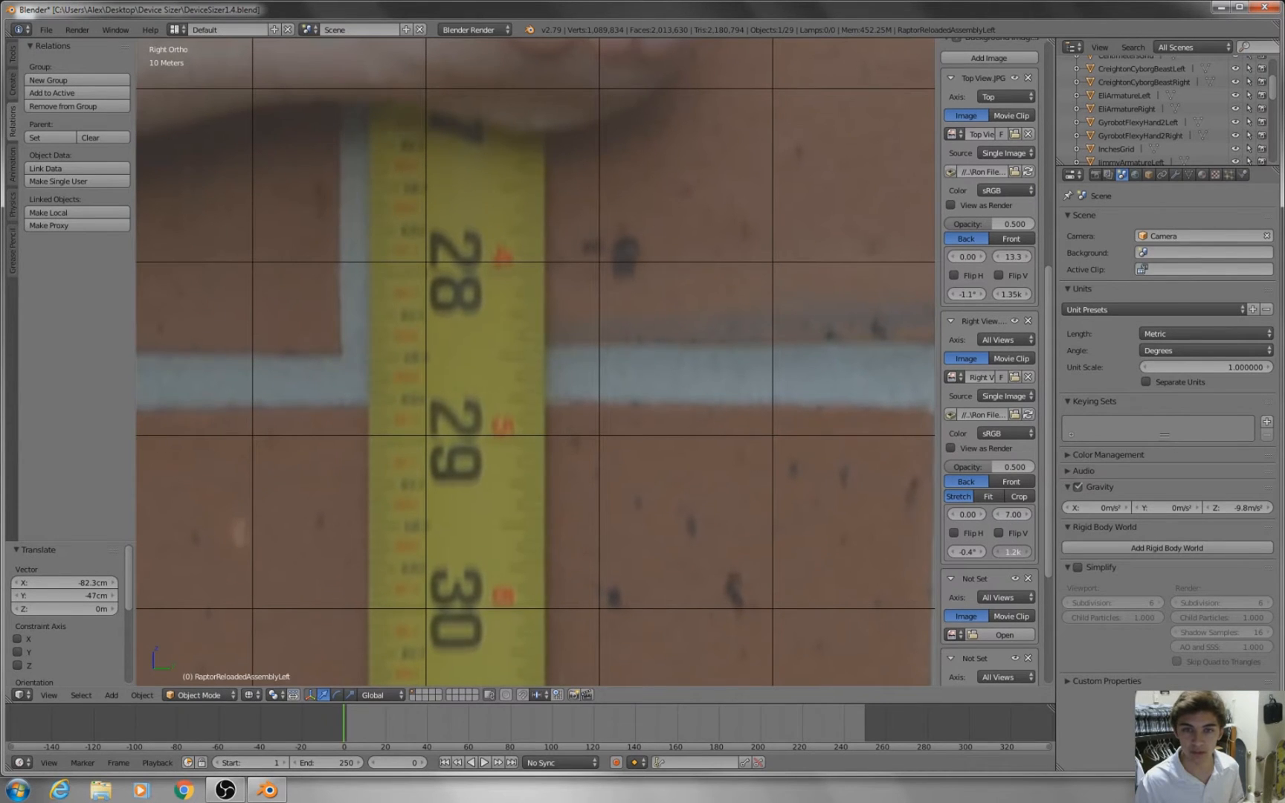
Step: Fine-tune the Right View.JPG background image to size 1.23k and vertical offset 11.0, matching the tape measure's inch marks to the grid
mouse_move(1013, 514)
left_mouse_down()
mouse_move(1037, 514)
mouse_move(1013, 551)
mouse_move(1035, 513)
left_mouse_up()
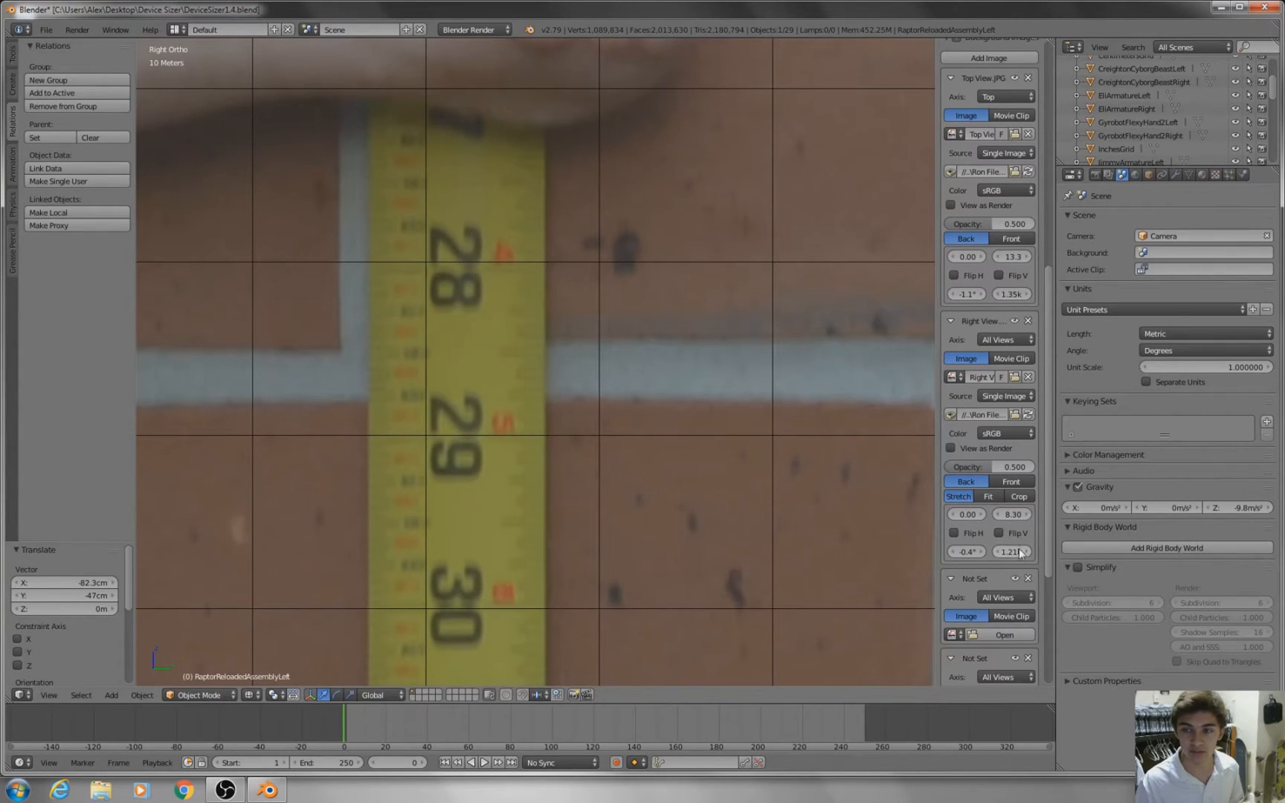
left_click_drag(1012, 514, 1025, 514)
mouse_move(1012, 513)
left_mouse_down()
mouse_move(1032, 514)
mouse_move(1021, 514)
left_mouse_up()
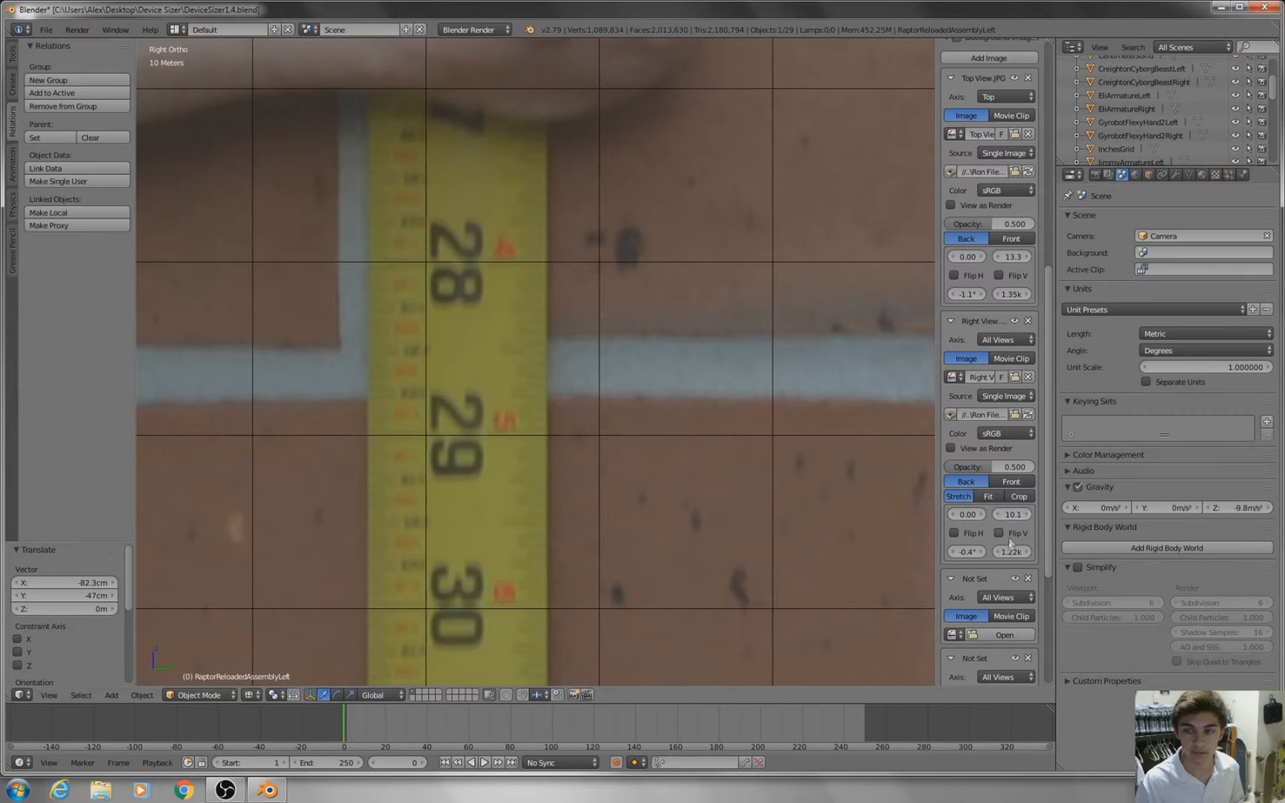
mouse_move(1012, 514)
left_mouse_down()
mouse_move(1008, 552)
mouse_move(1010, 514)
mouse_move(1010, 552)
mouse_move(1009, 513)
mouse_move(990, 514)
mouse_move(1014, 552)
mouse_move(1014, 514)
mouse_move(1036, 514)
left_mouse_up()
scroll(676, 350, "down", 6)
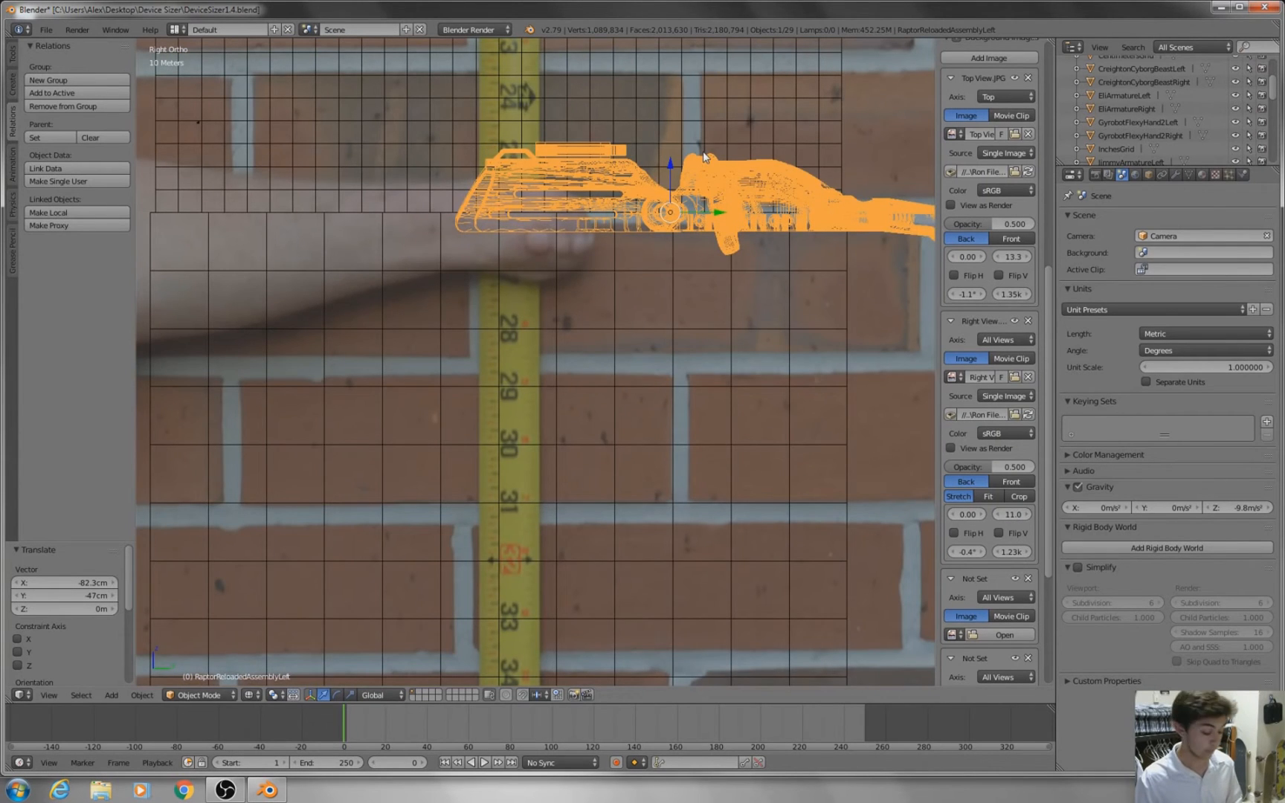
Step: Move the hand model over the arm in right view, by about -76.1 m in Y and -87.8 cm in Z
middle_click_drag(693, 157, 540, 299, "shift")
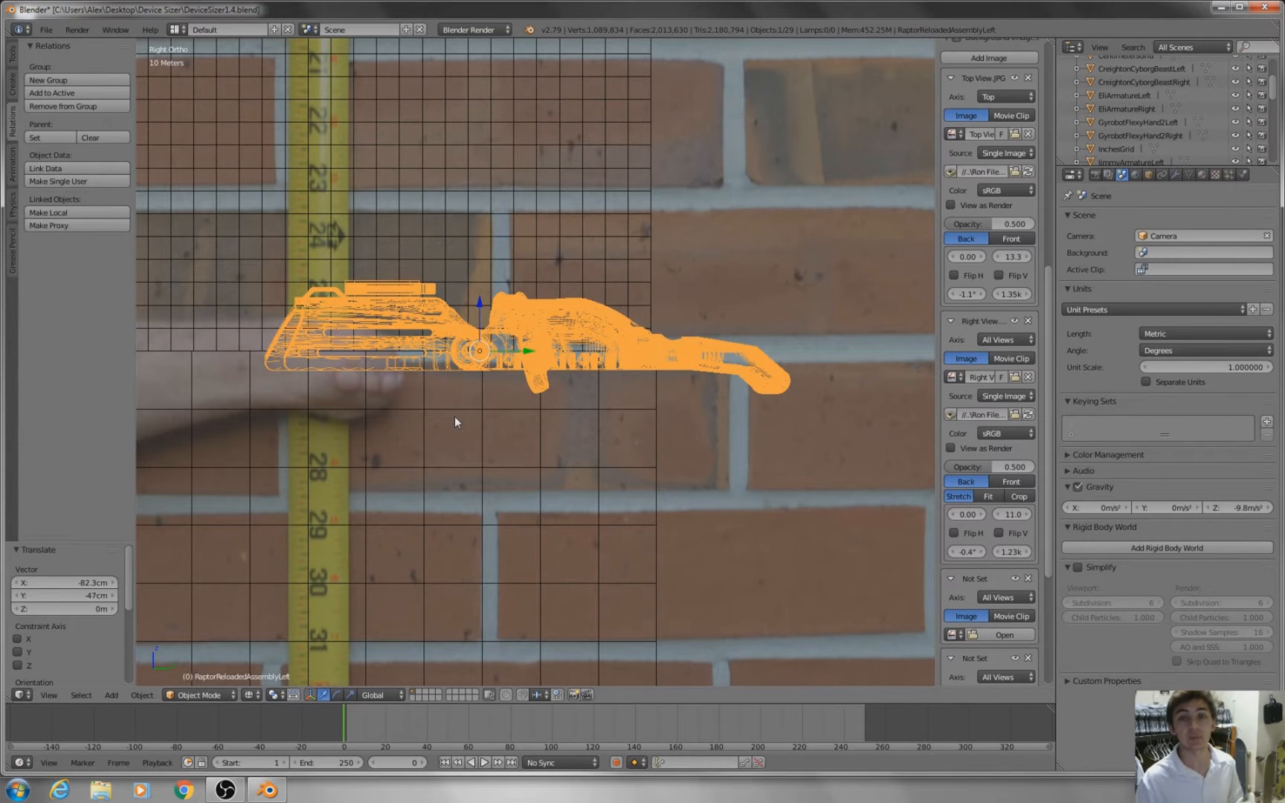
key("g")
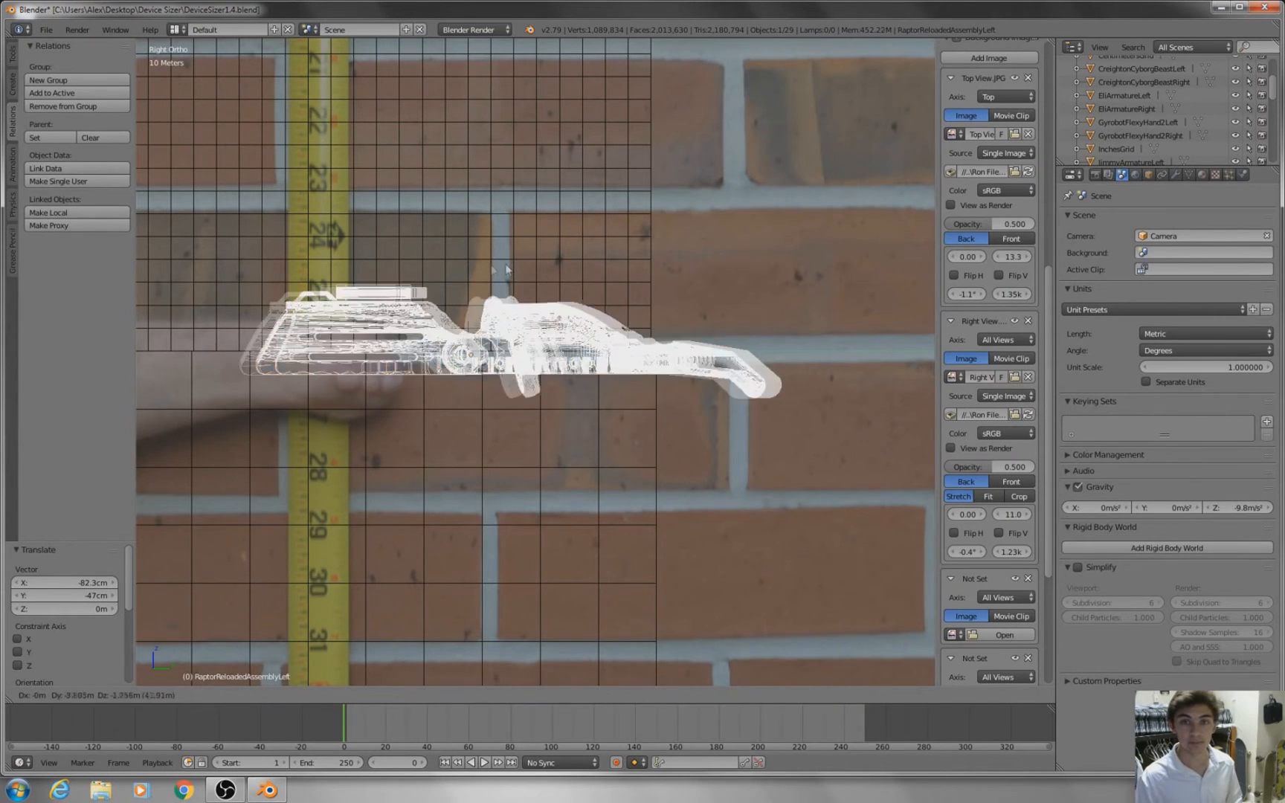
left_click(341, 262)
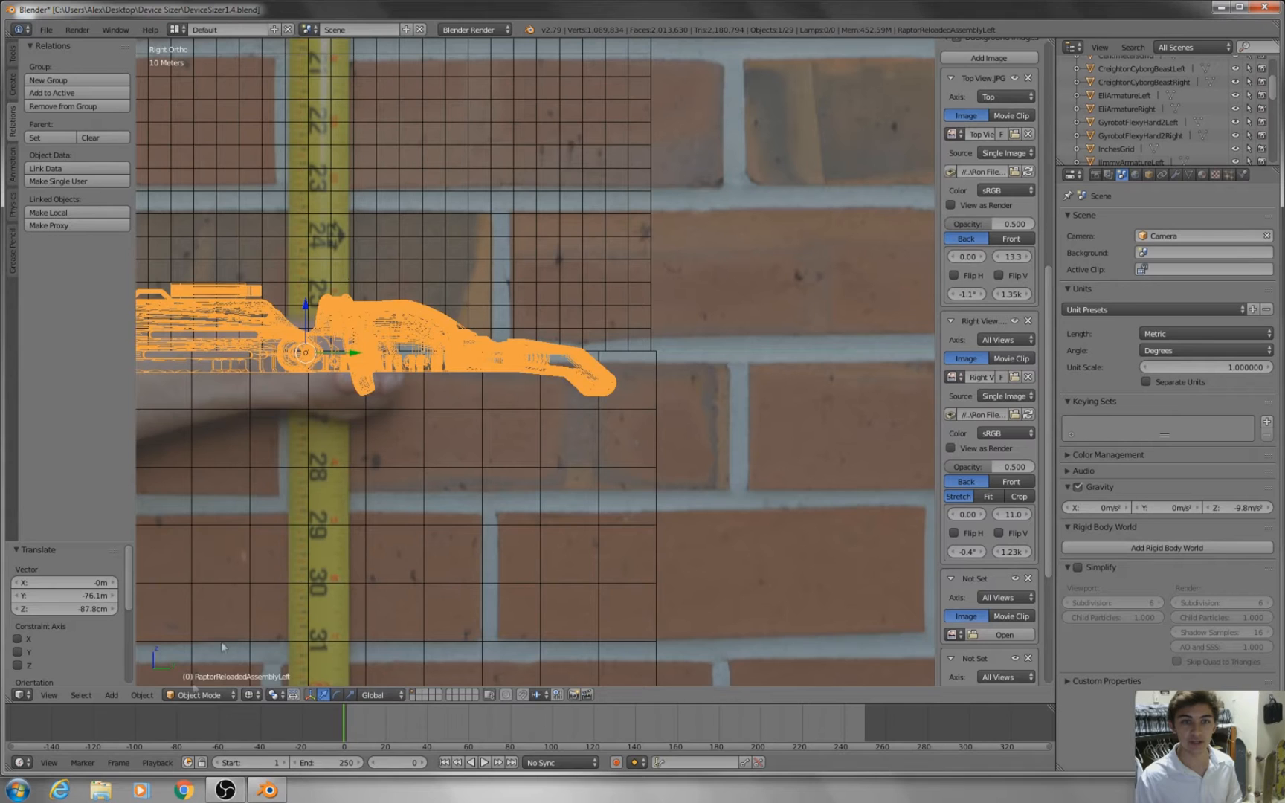
Step: Switch to top view and restrict the Right View.JPG background image to the Right axis
left_click(49, 695)
left_click(93, 631)
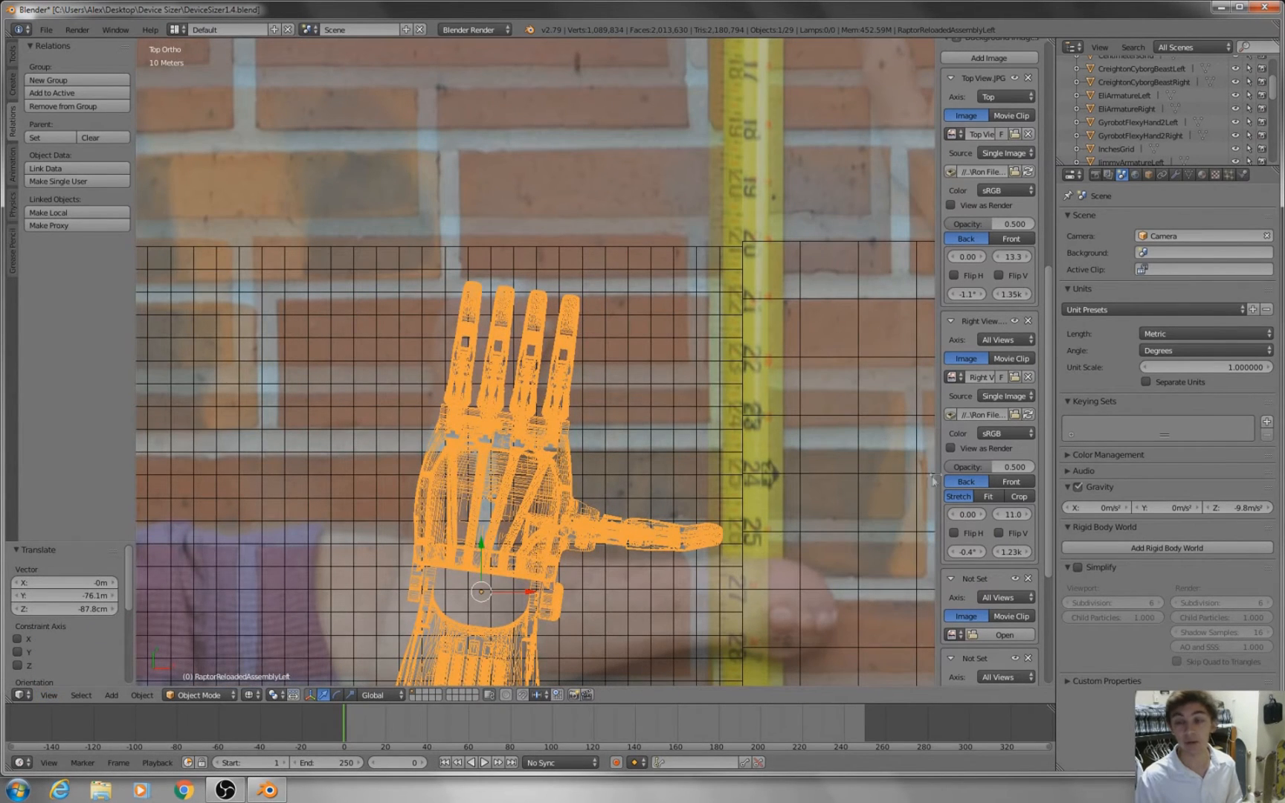
scroll(975, 474, "down", 5)
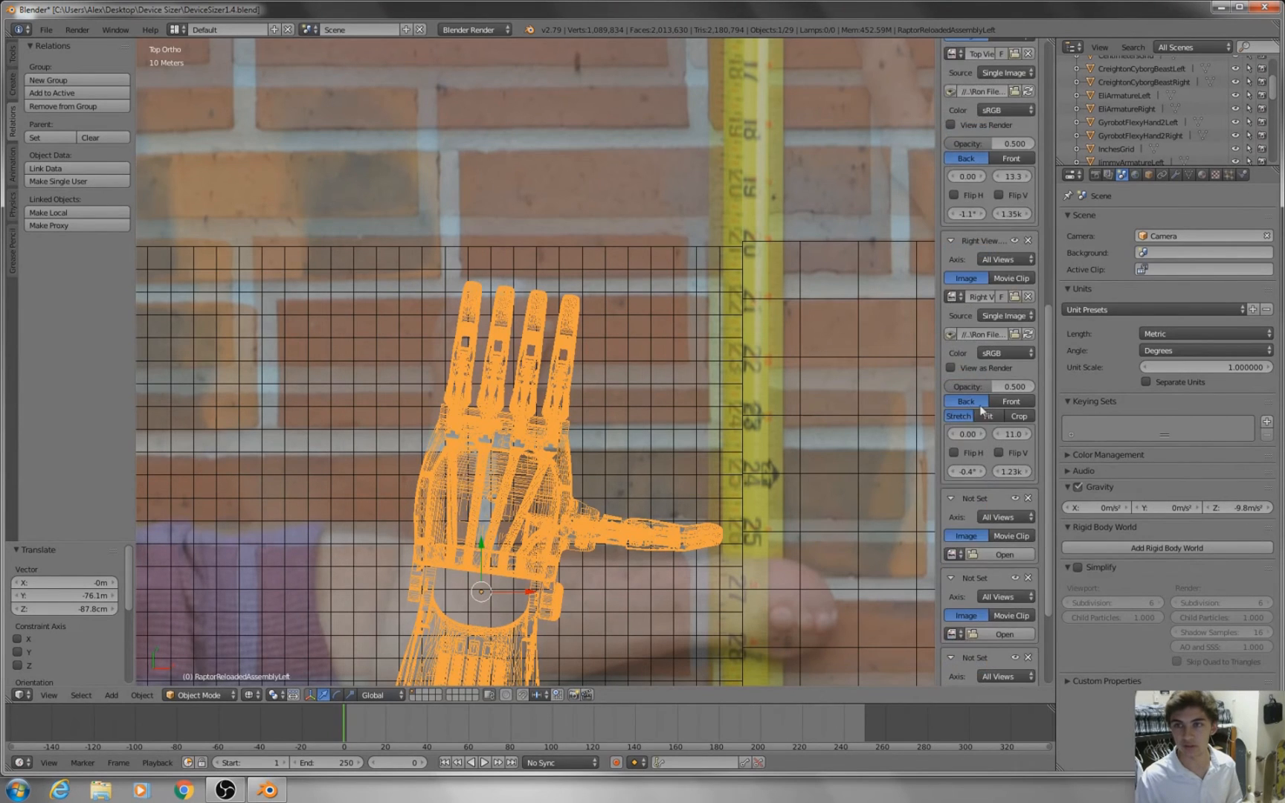
scroll(980, 409, "up", 3)
left_click(1001, 313)
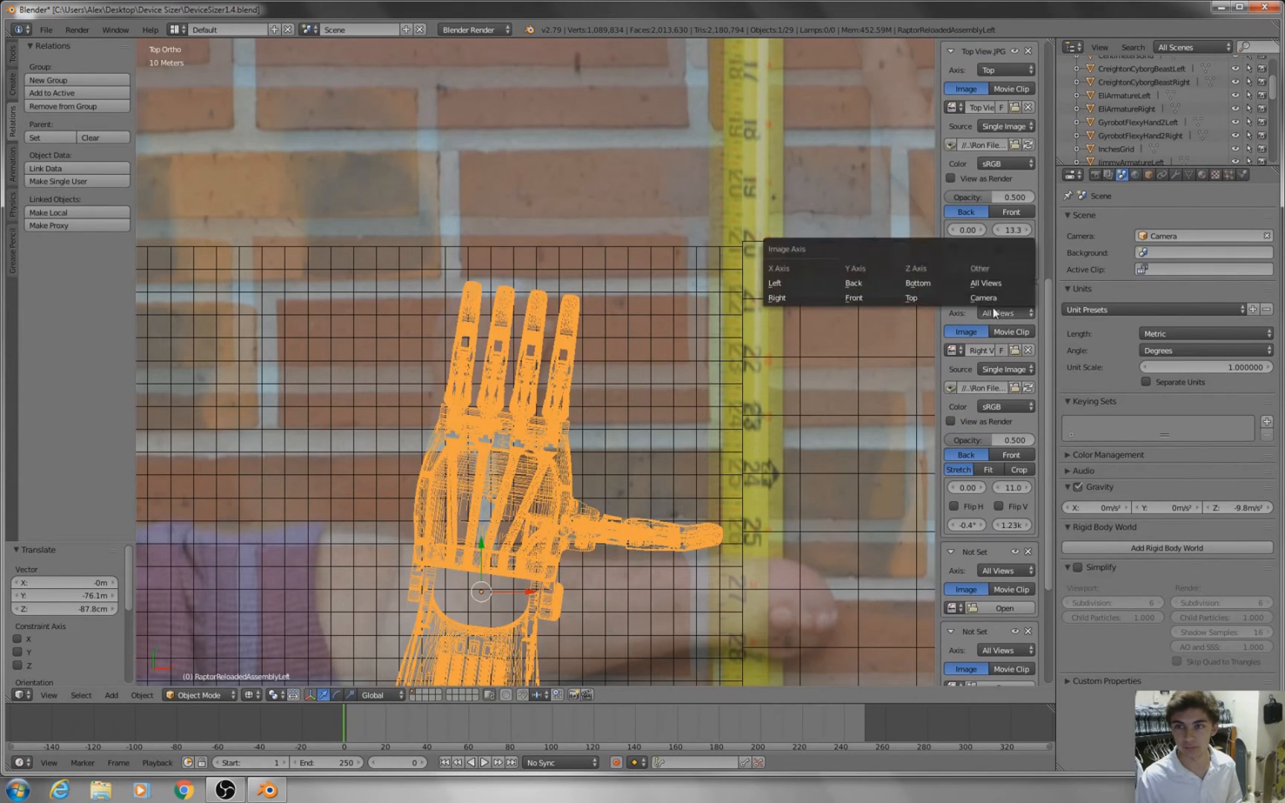
left_click(791, 298)
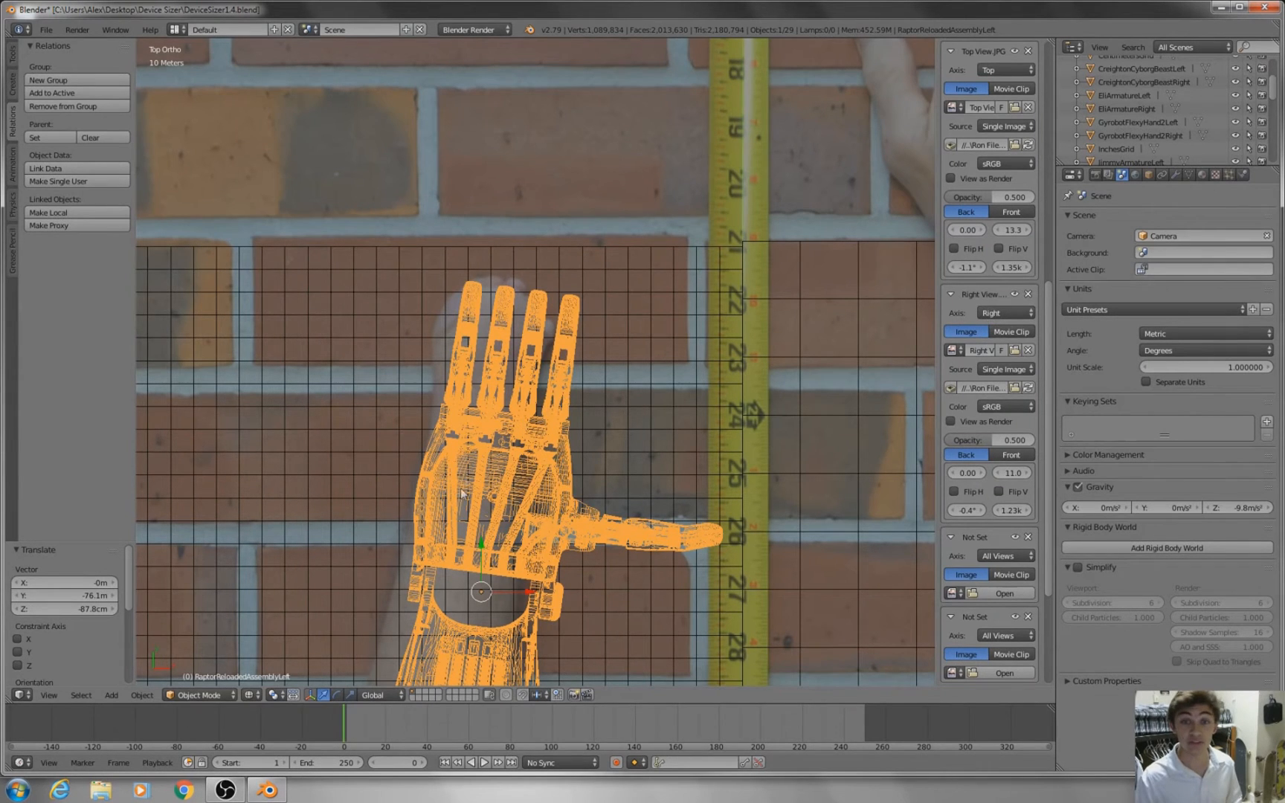
Step: Move the hand model over the arm in top view, by about 1.46 m in X and 70 m in Y
key("g")
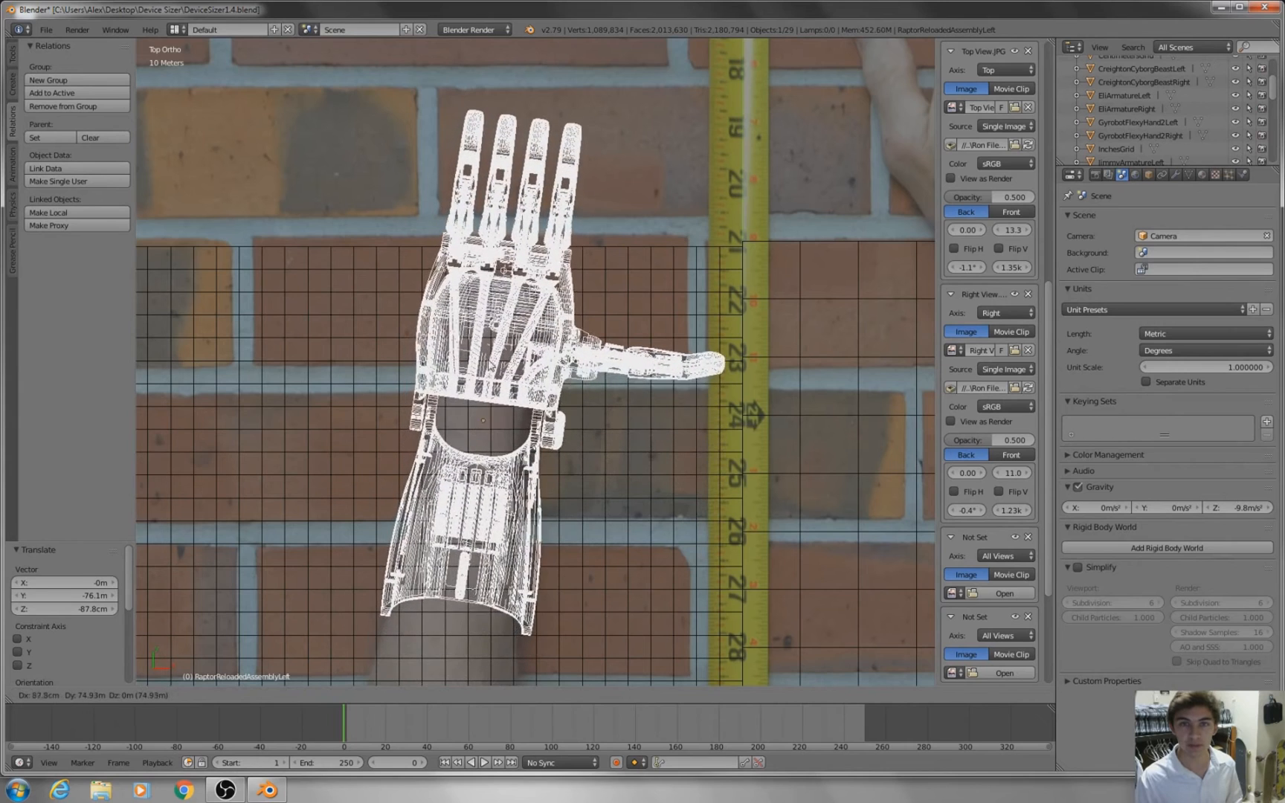
left_click(492, 385)
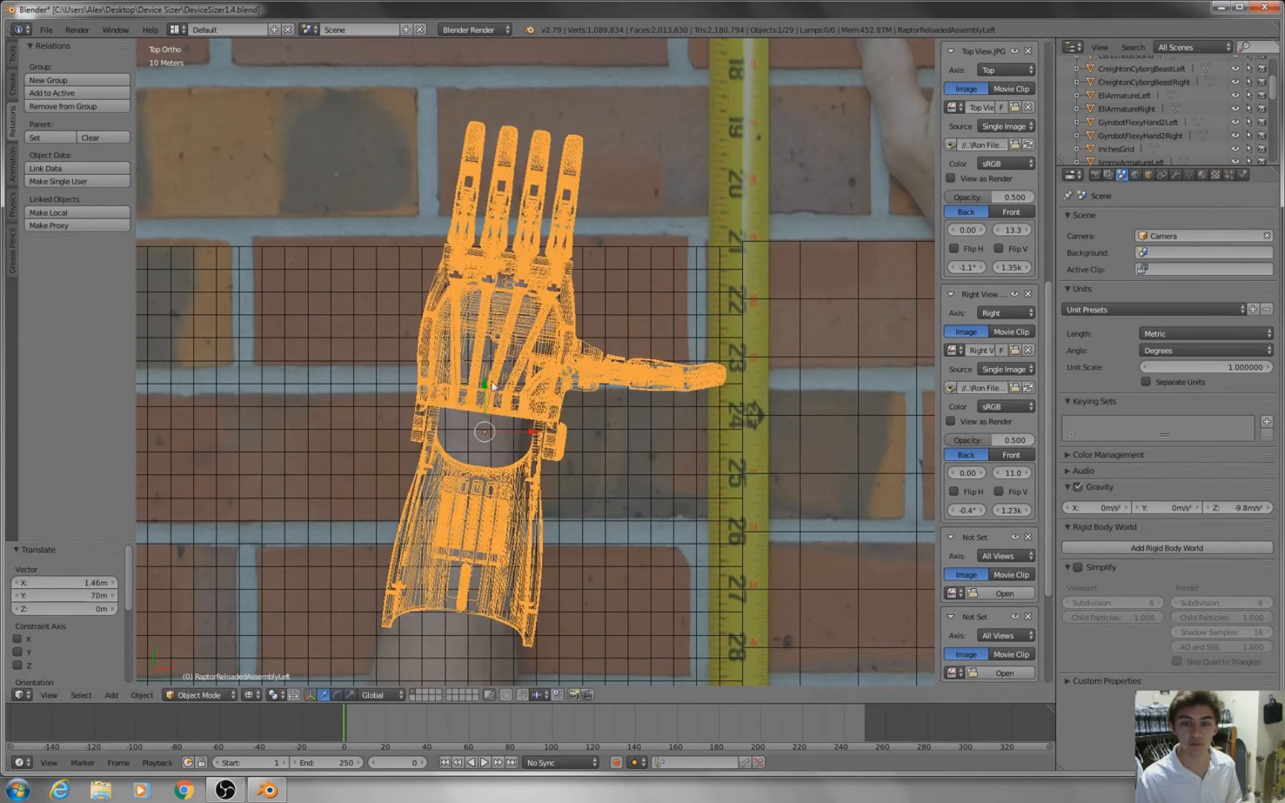
Step: In right view, set the Right View.JPG background image's horizontal offset to 87.1 and rotate the hand model by about 1.25° to follow the arm
left_click(50, 696)
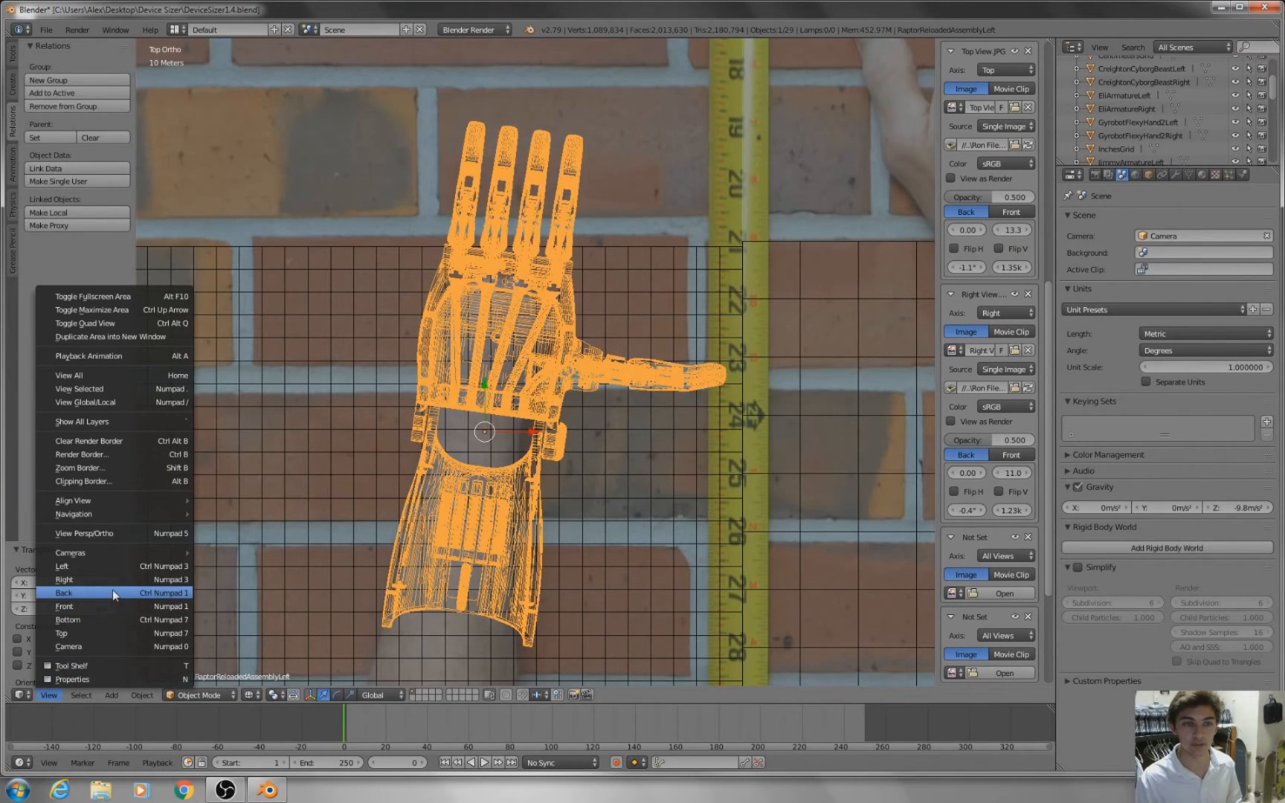
left_click(113, 587)
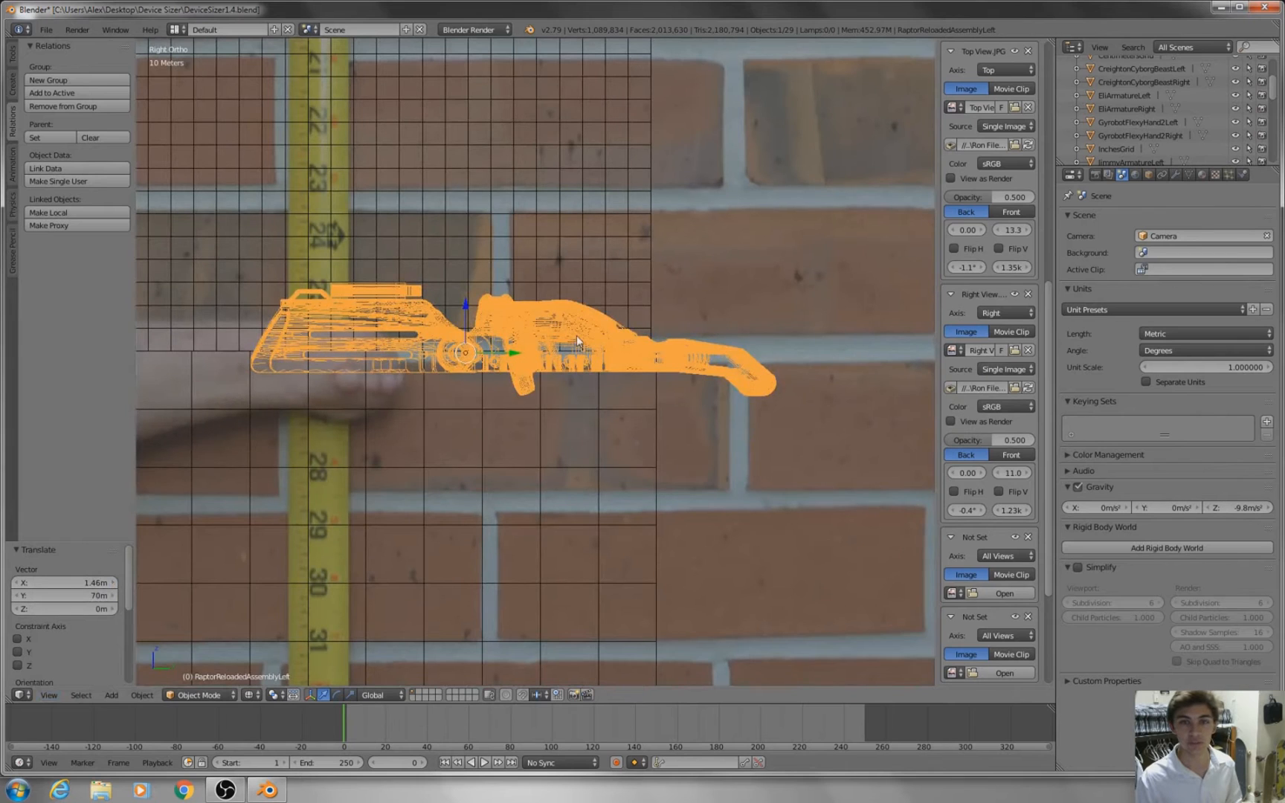
left_click_drag(970, 472, 1031, 471)
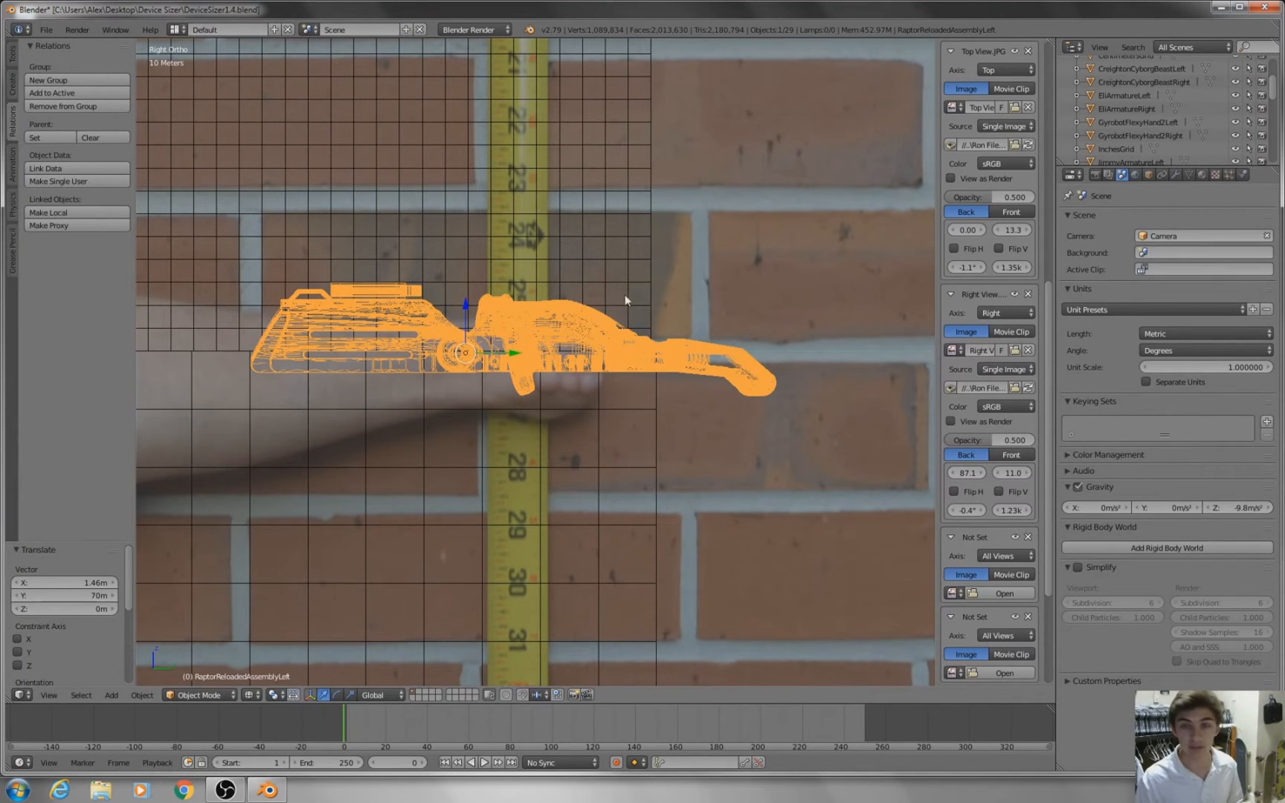
key("r")
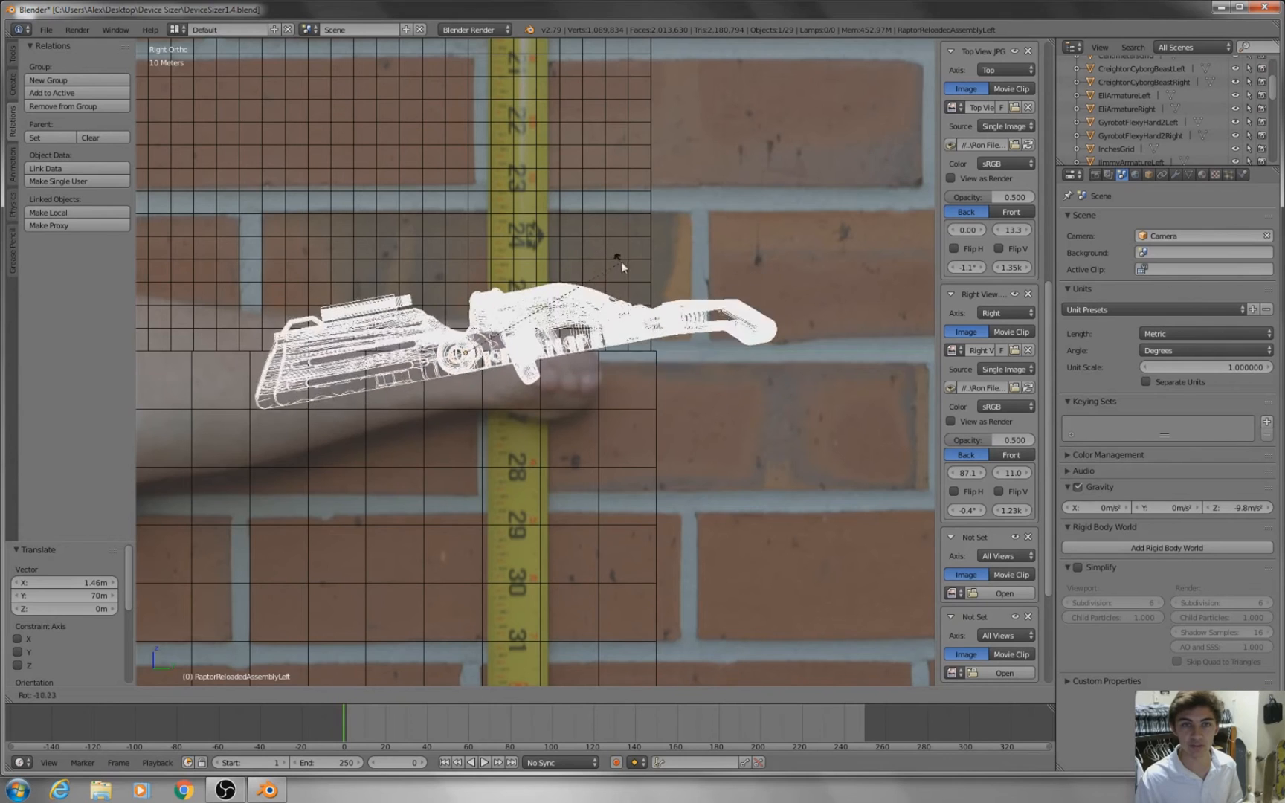
left_click(639, 294)
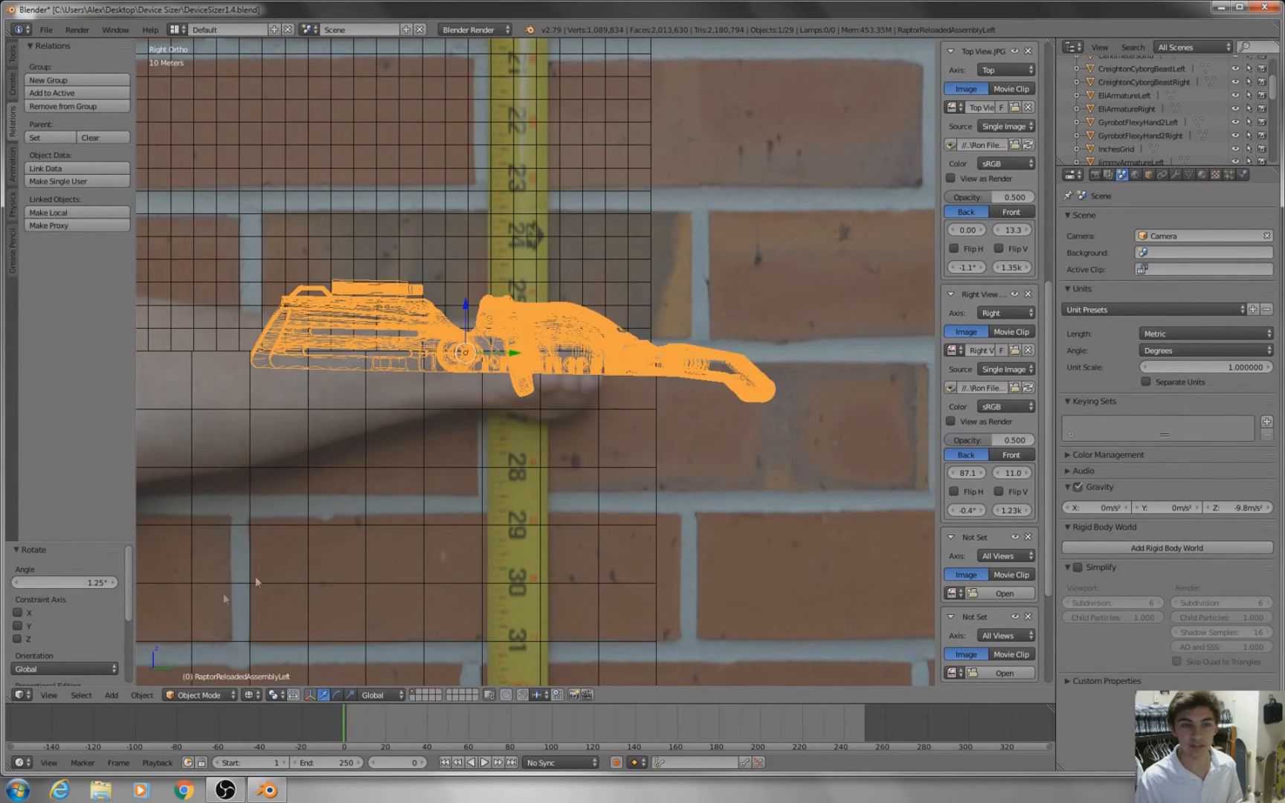
Step: In top view, nudge the hand model about -2.34 m in X and 1.17 m in Y, and check its scale values
left_click(49, 694)
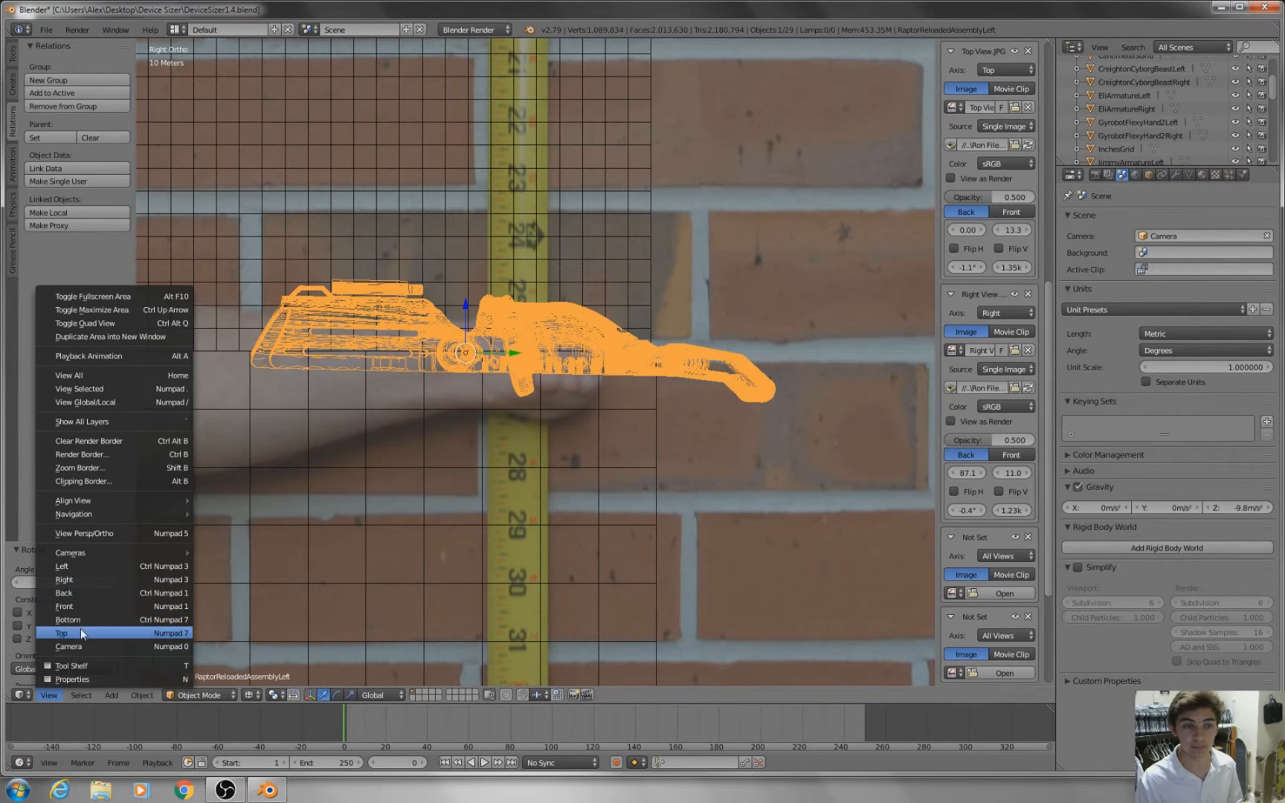
left_click(60, 633)
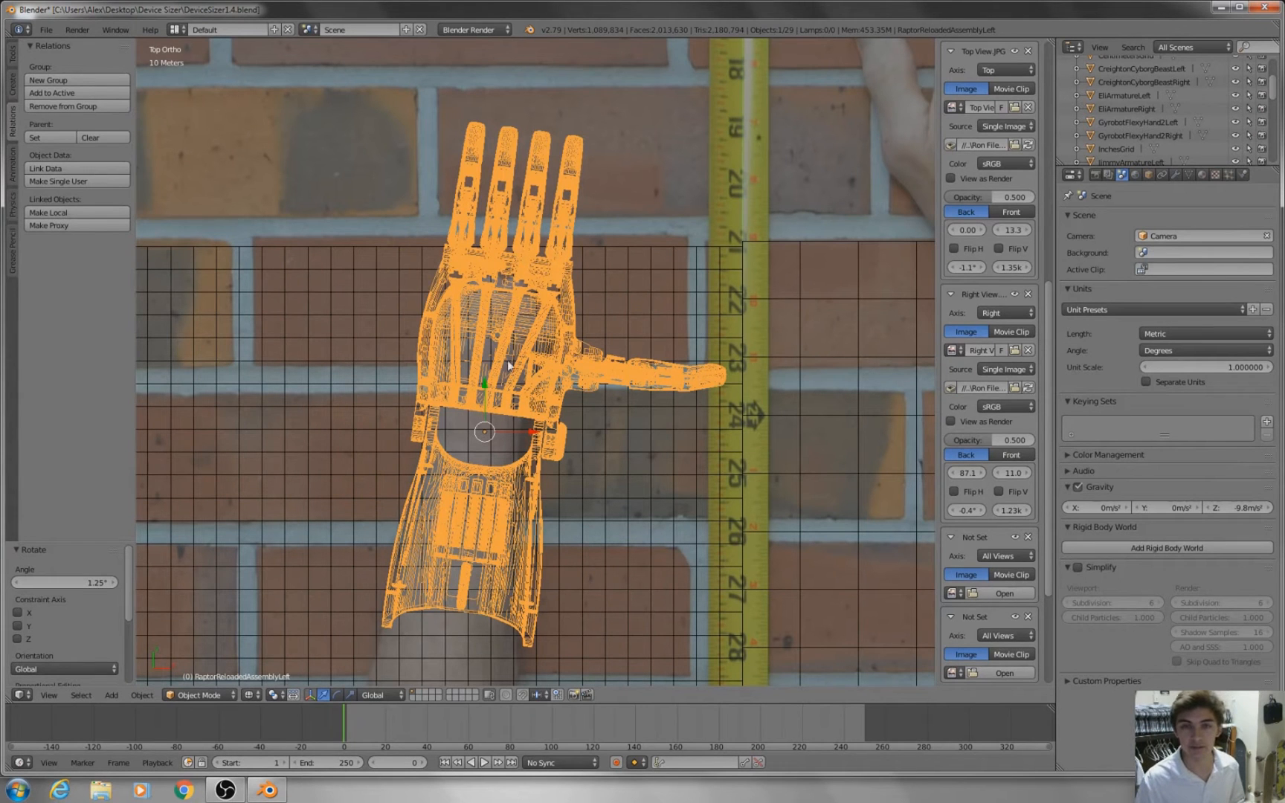
scroll(743, 419, "up", 2)
scroll(743, 419, "down", 2)
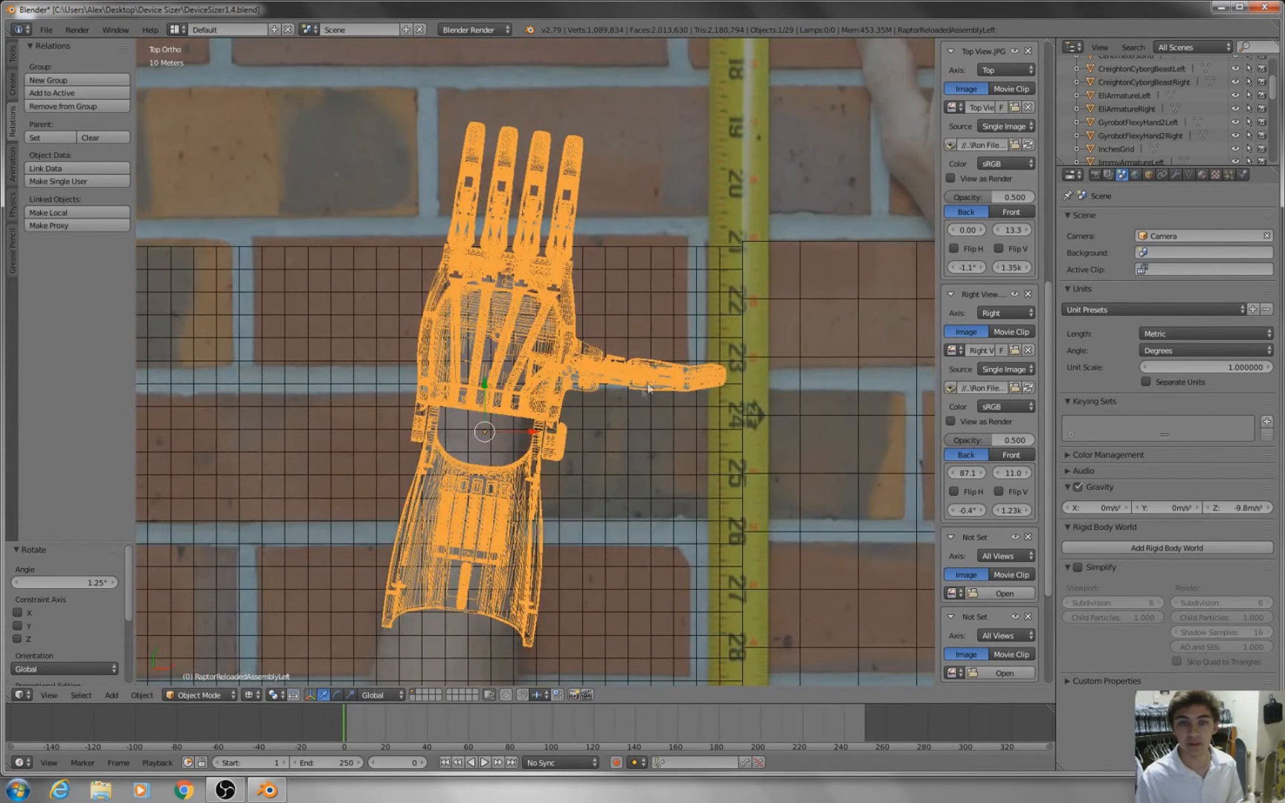
key("g")
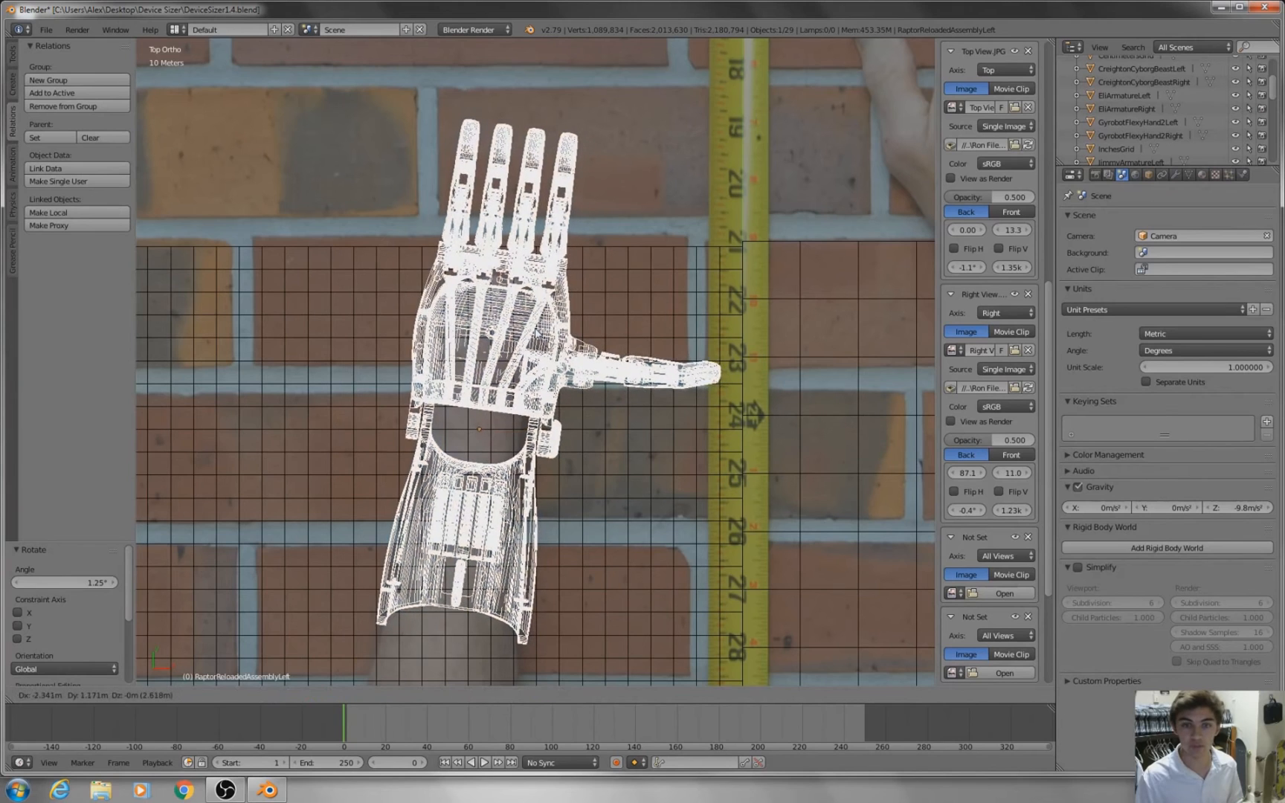
left_click(539, 335)
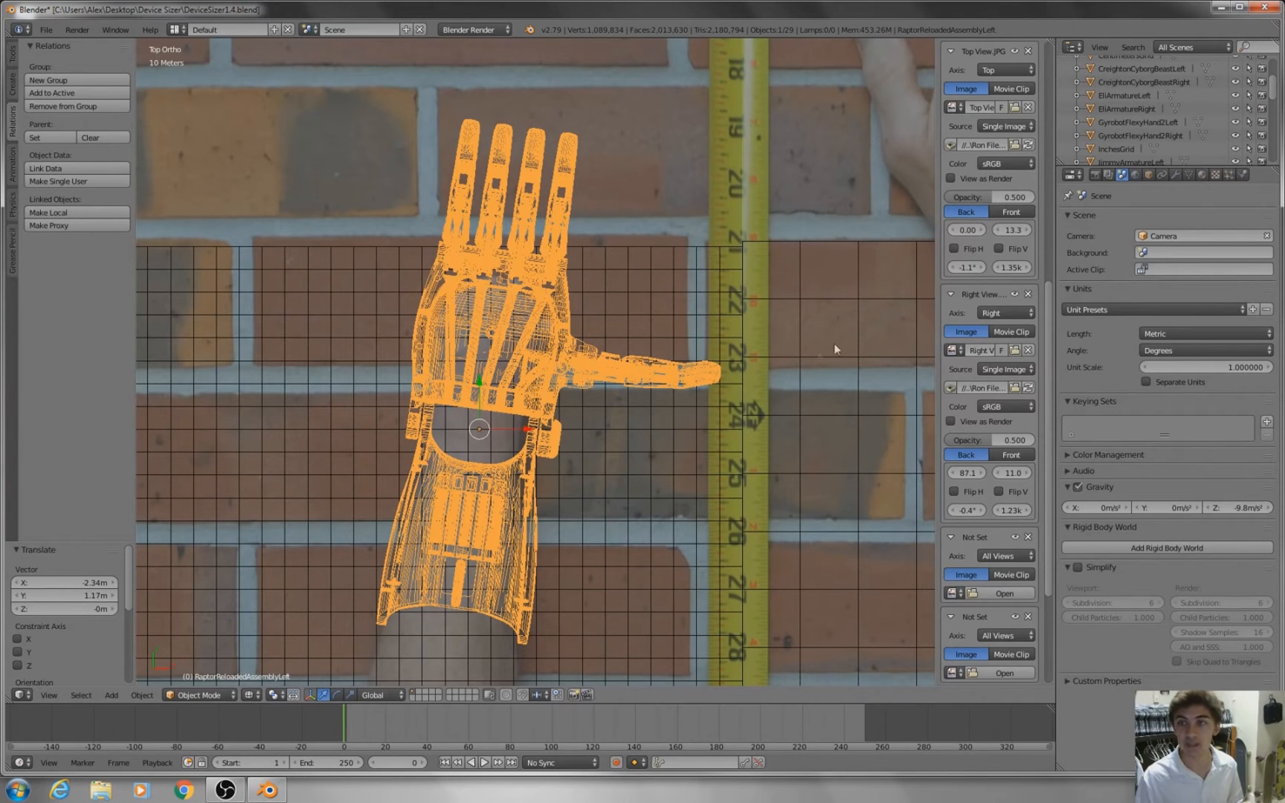
scroll(1003, 308, "up", 15)
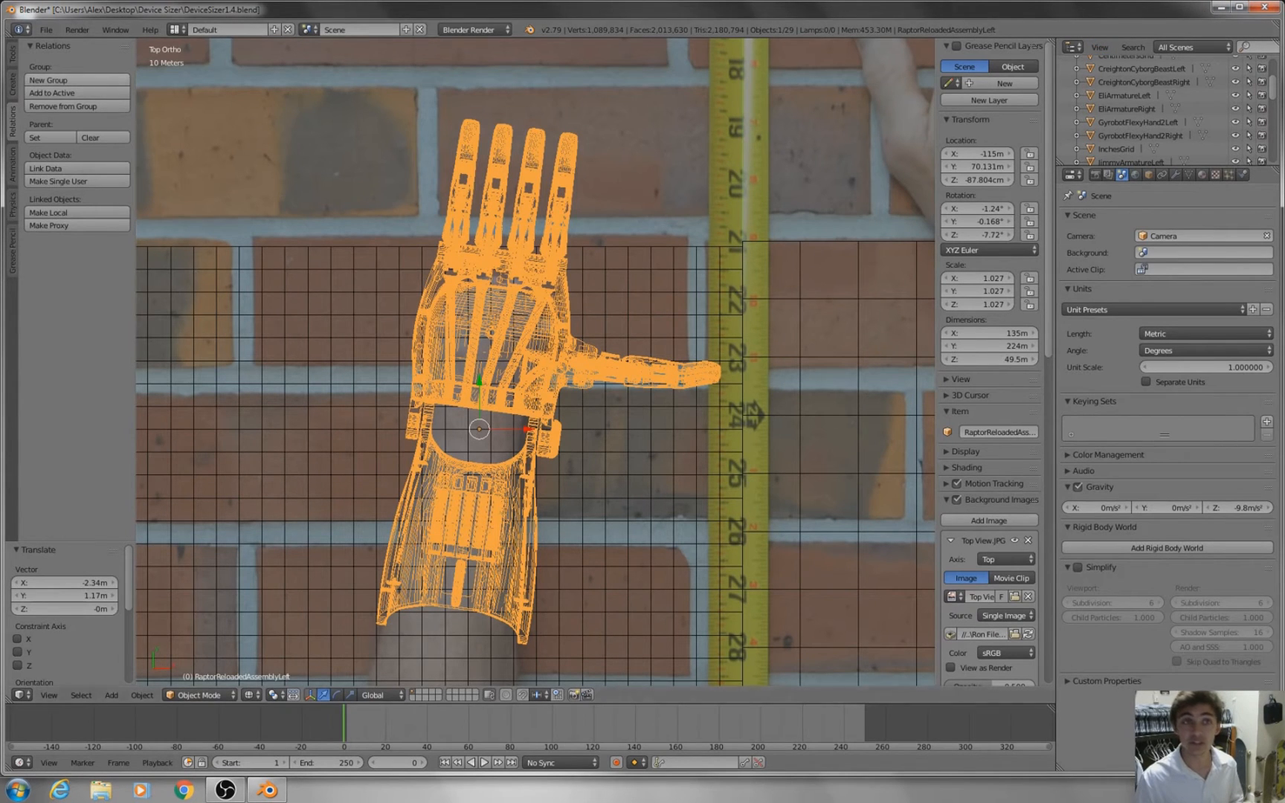
Step: Minimize Blender and open MakerBot Print from the desktop
left_click(46, 29)
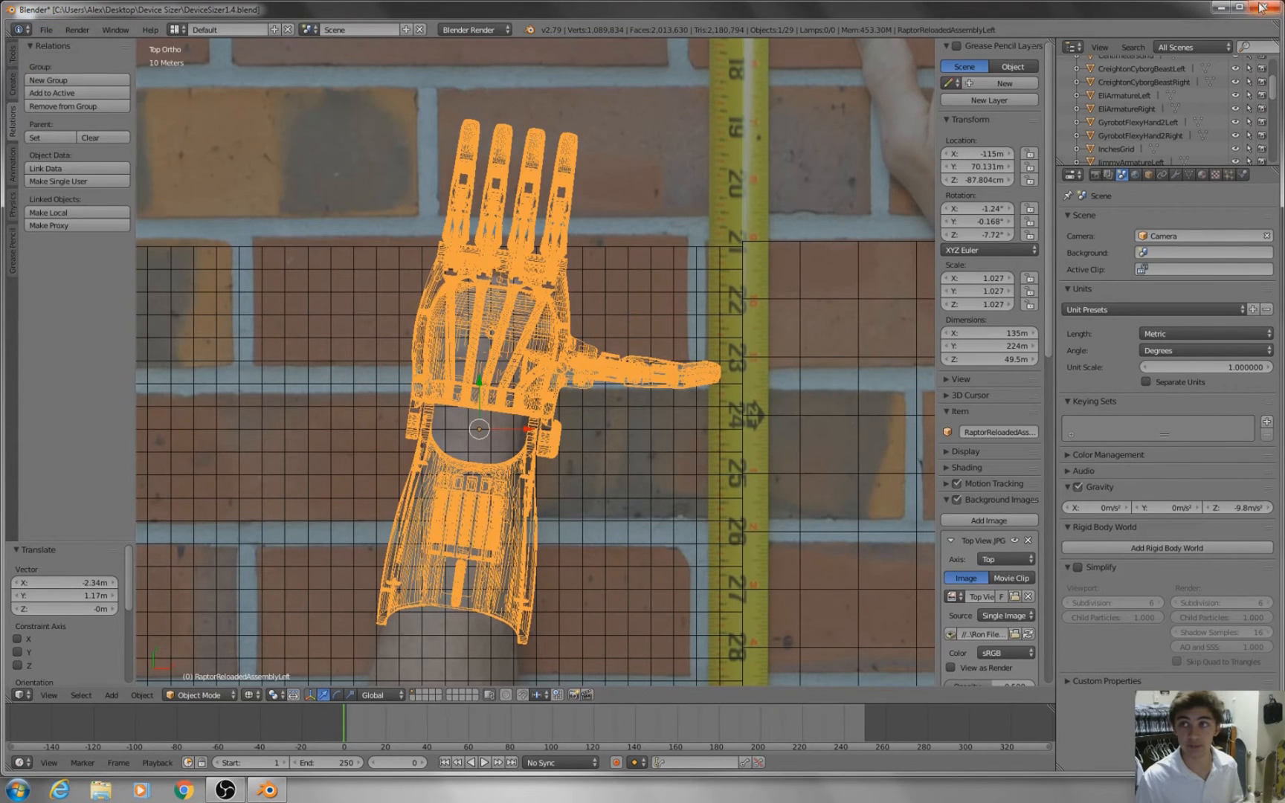
left_click(1221, 7)
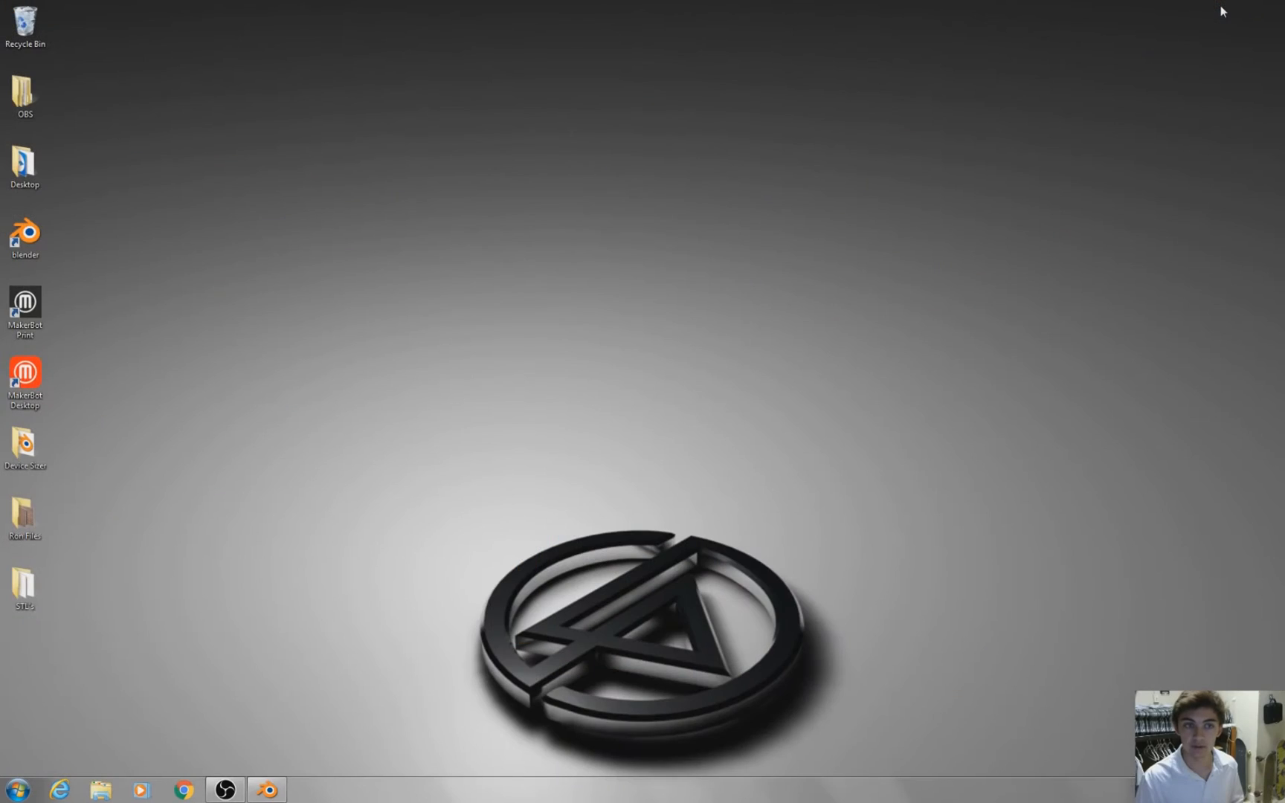
double_click(24, 305)
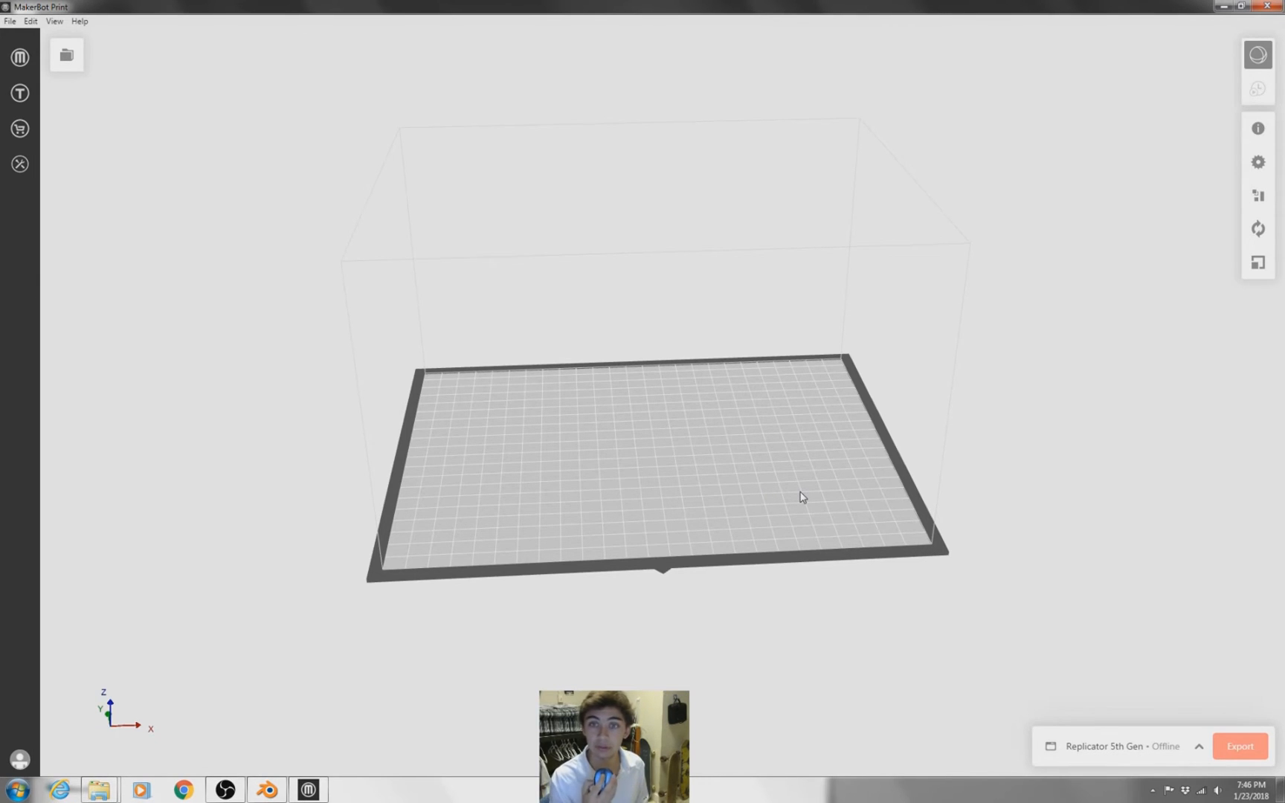
right_click_drag(708, 446, 648, 470)
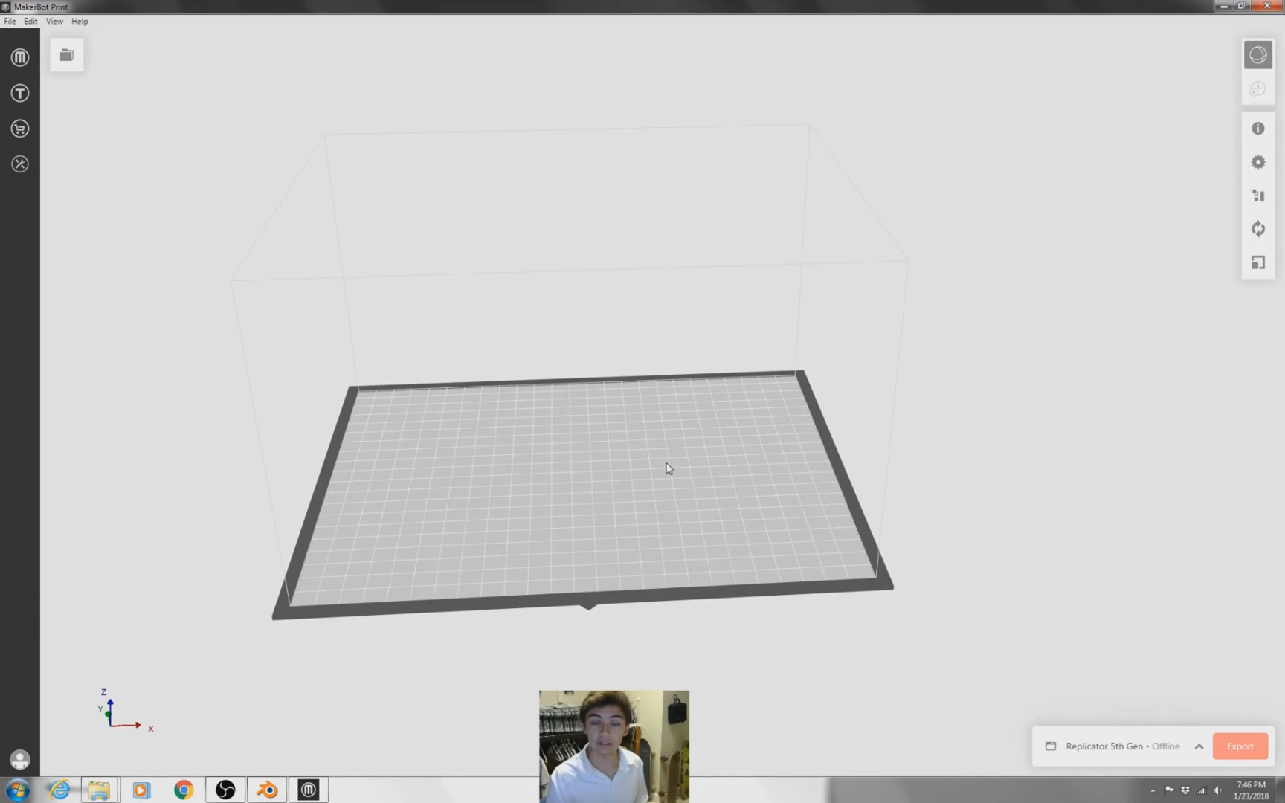
mouse_move(661, 455)
left_mouse_down()
mouse_move(757, 444)
mouse_move(648, 428)
mouse_move(640, 470)
mouse_move(652, 479)
left_mouse_up()
scroll(636, 474, "down", 2)
scroll(634, 473, "up", 3)
scroll(633, 473, "down", 3)
scroll(633, 473, "up", 3)
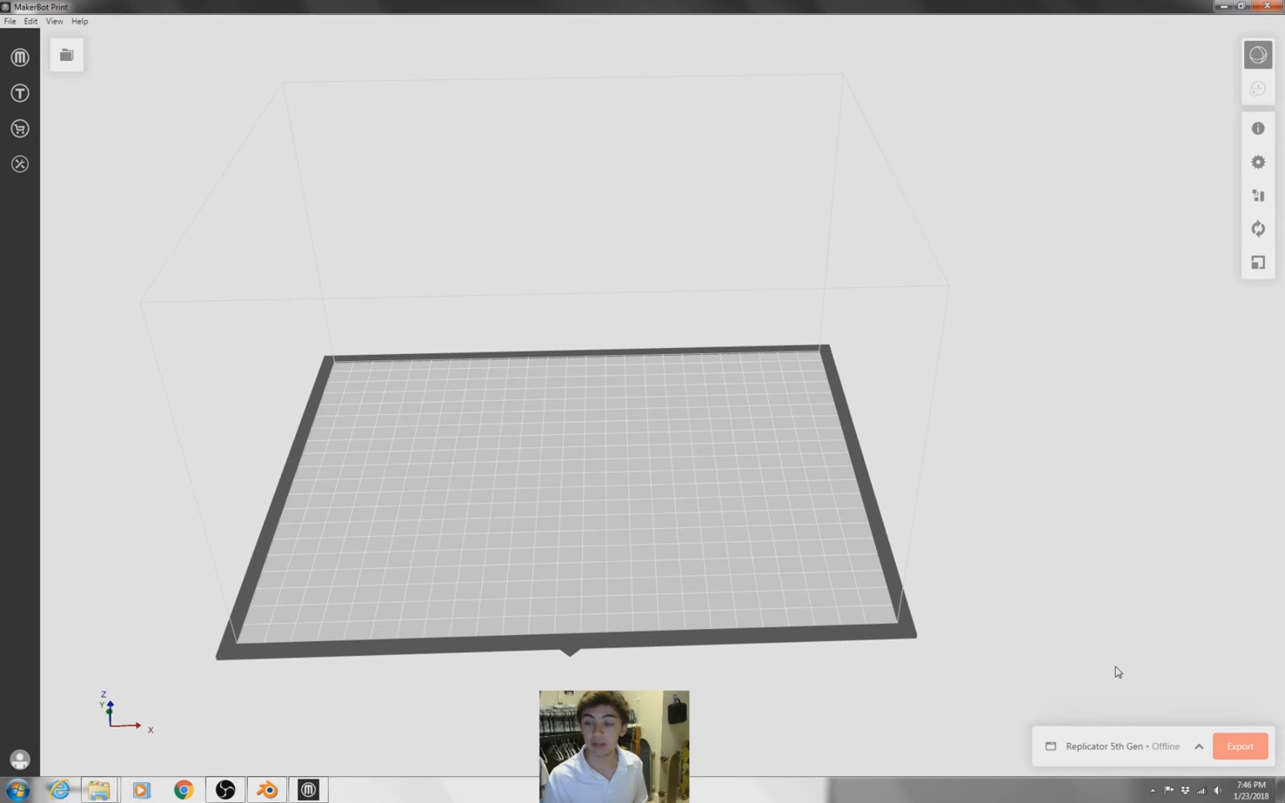
Step: Review the printer list and the unconnected MakerBot printer types that can be added, and close the list without adding one
left_click(1192, 750)
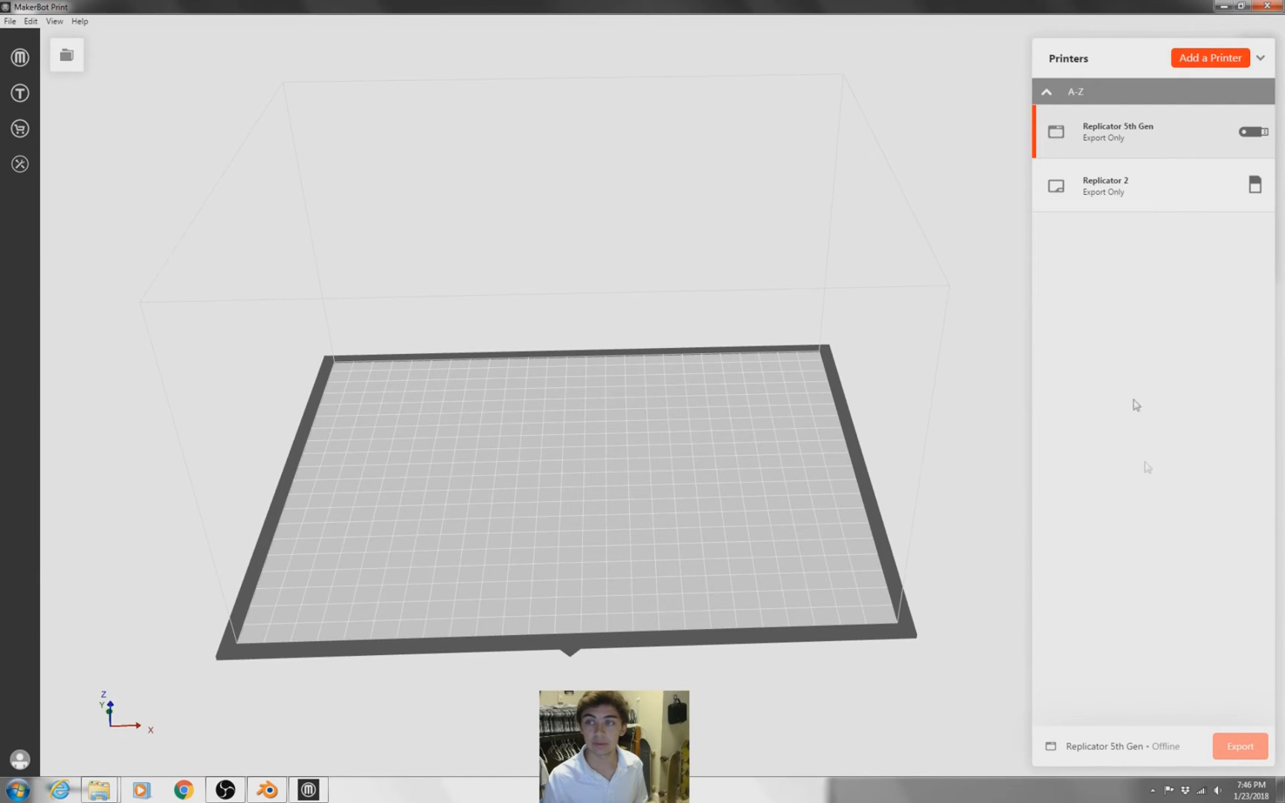
left_click(1221, 59)
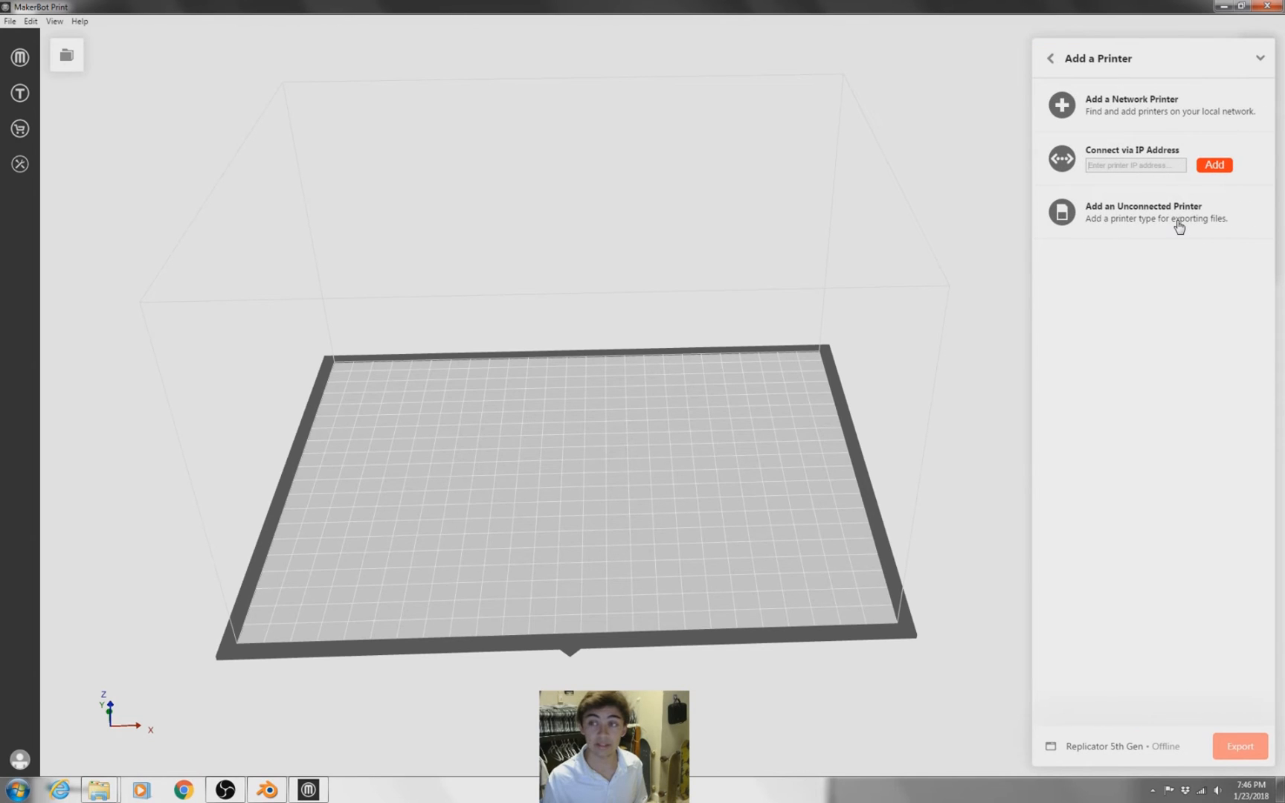
left_click(1178, 226)
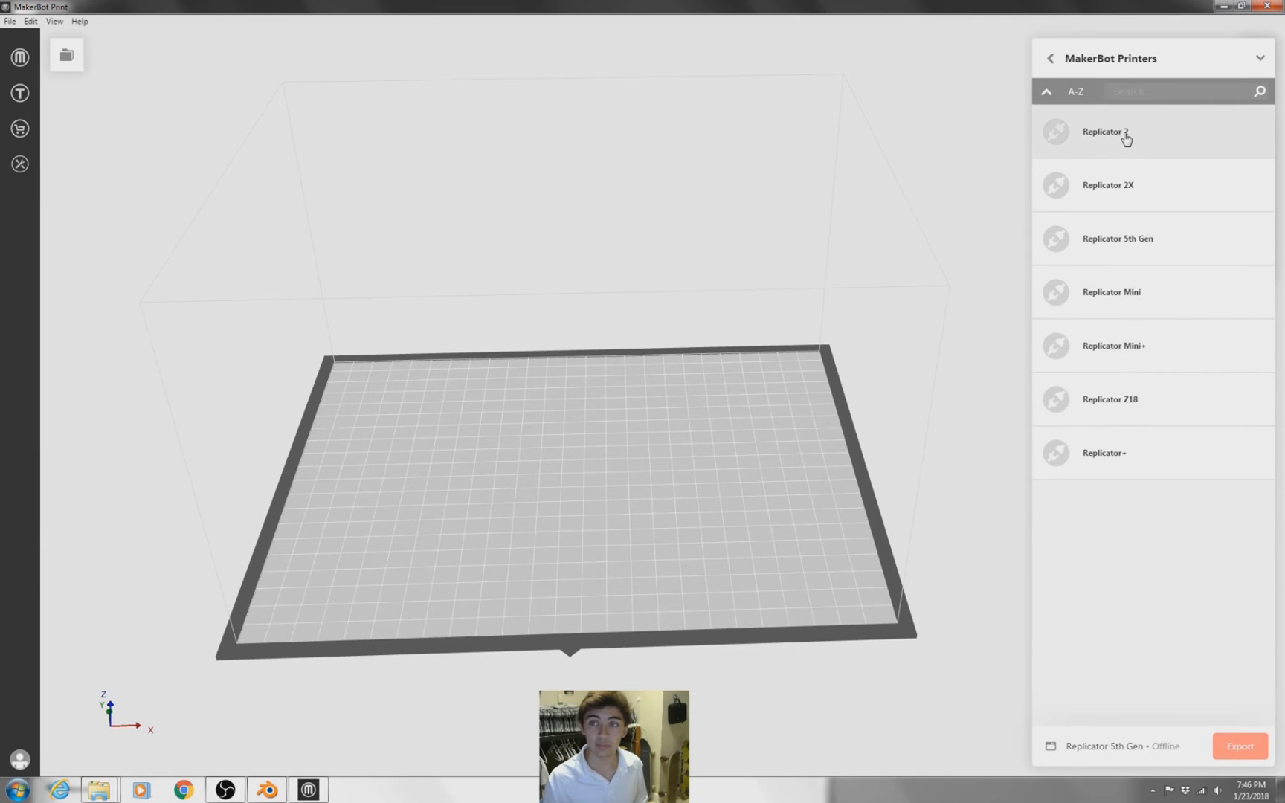
left_click(1260, 61)
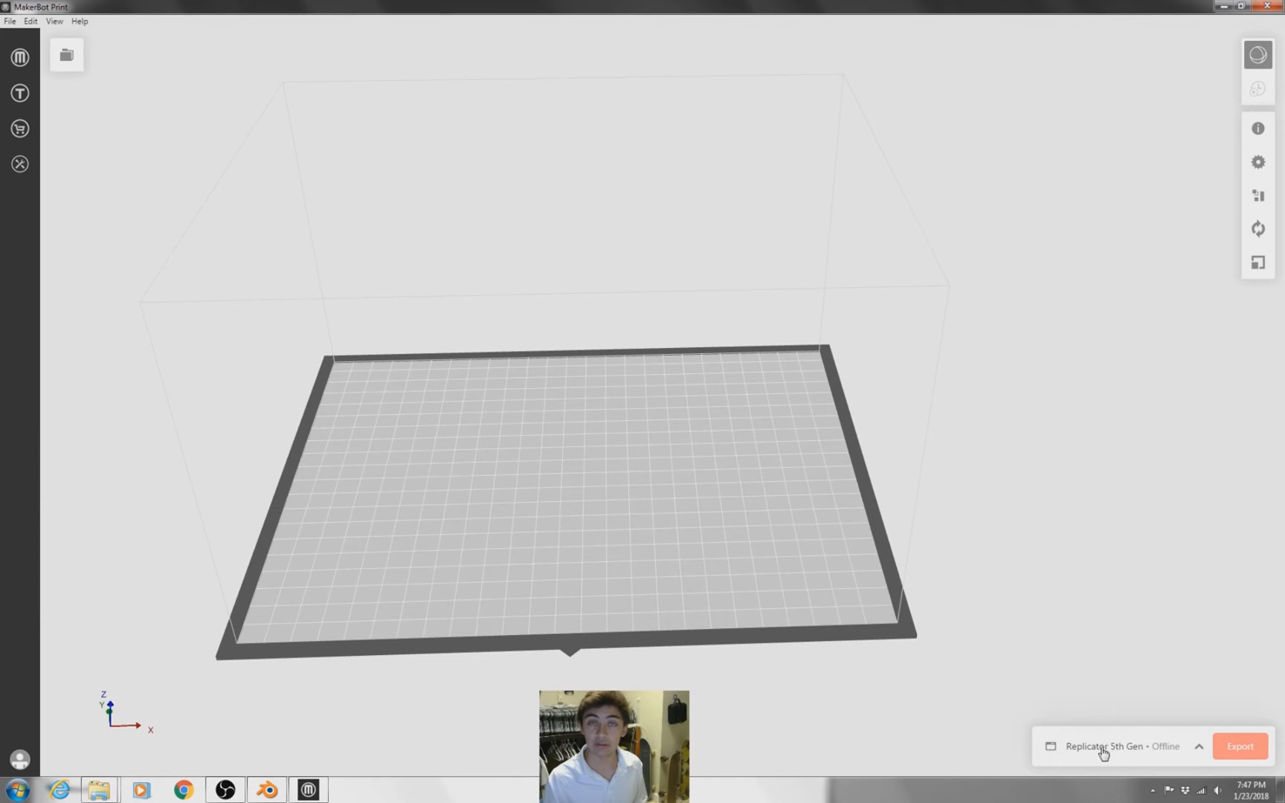
Step: Reduce the MakerBot Print window from full screen and place the STL's folder window over it, leaving part of the build plate uncovered
left_click_drag(888, 454, 915, 386)
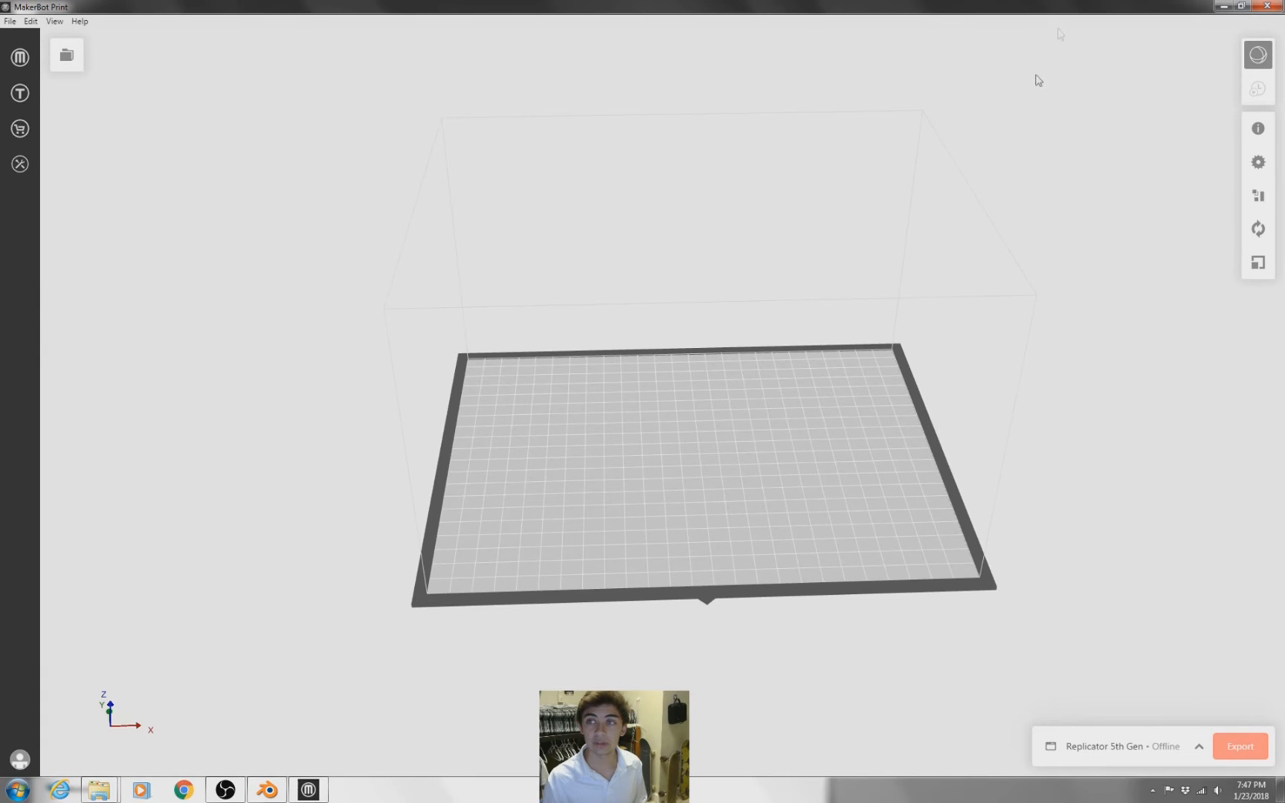
left_click(1240, 6)
left_click_drag(530, 95, 627, 42)
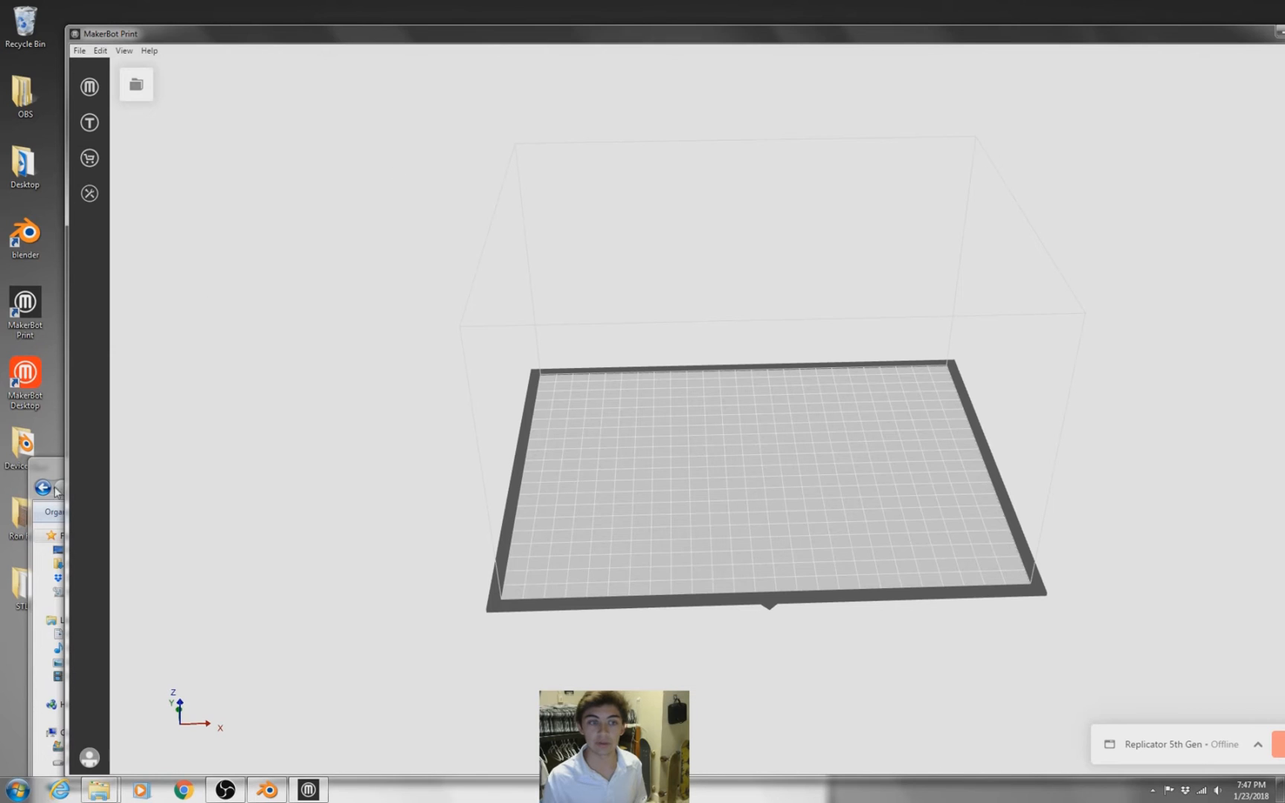
left_click_drag(46, 468, 65, 77)
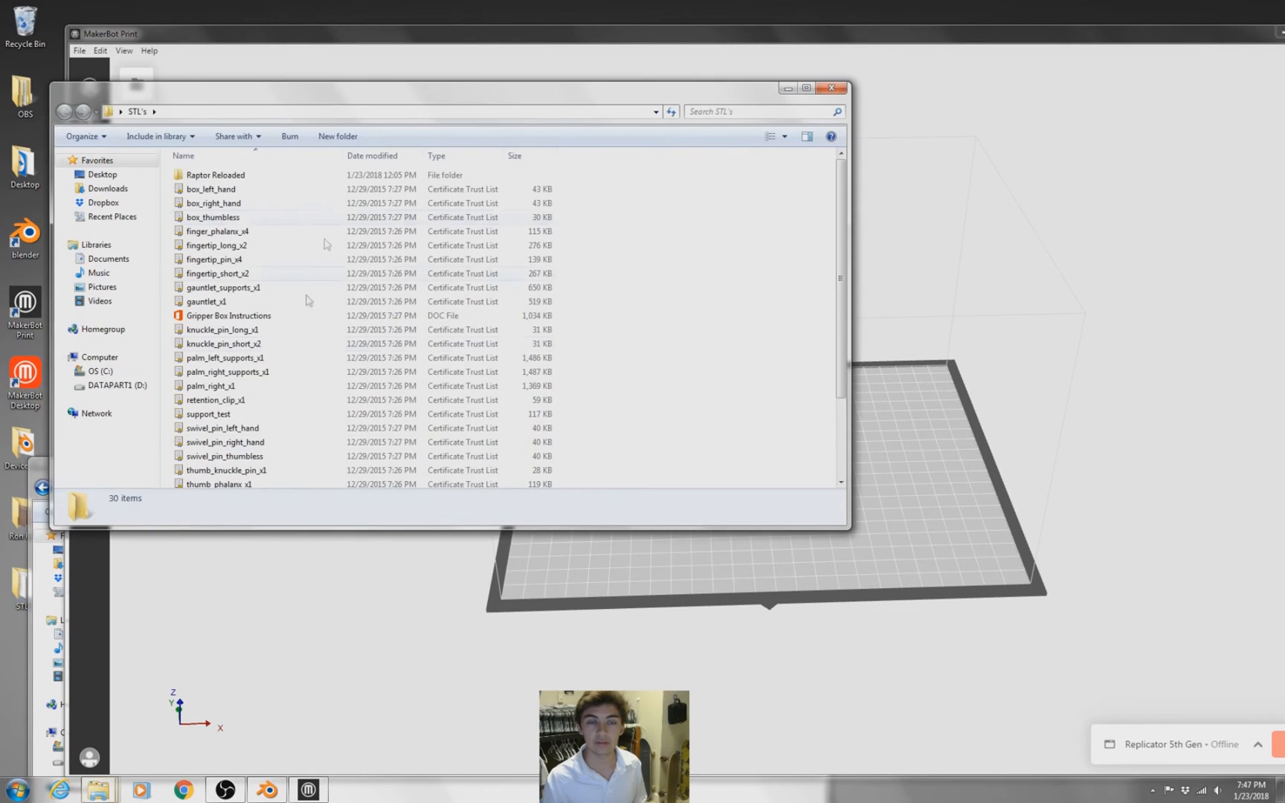
left_click_drag(372, 95, 345, 315)
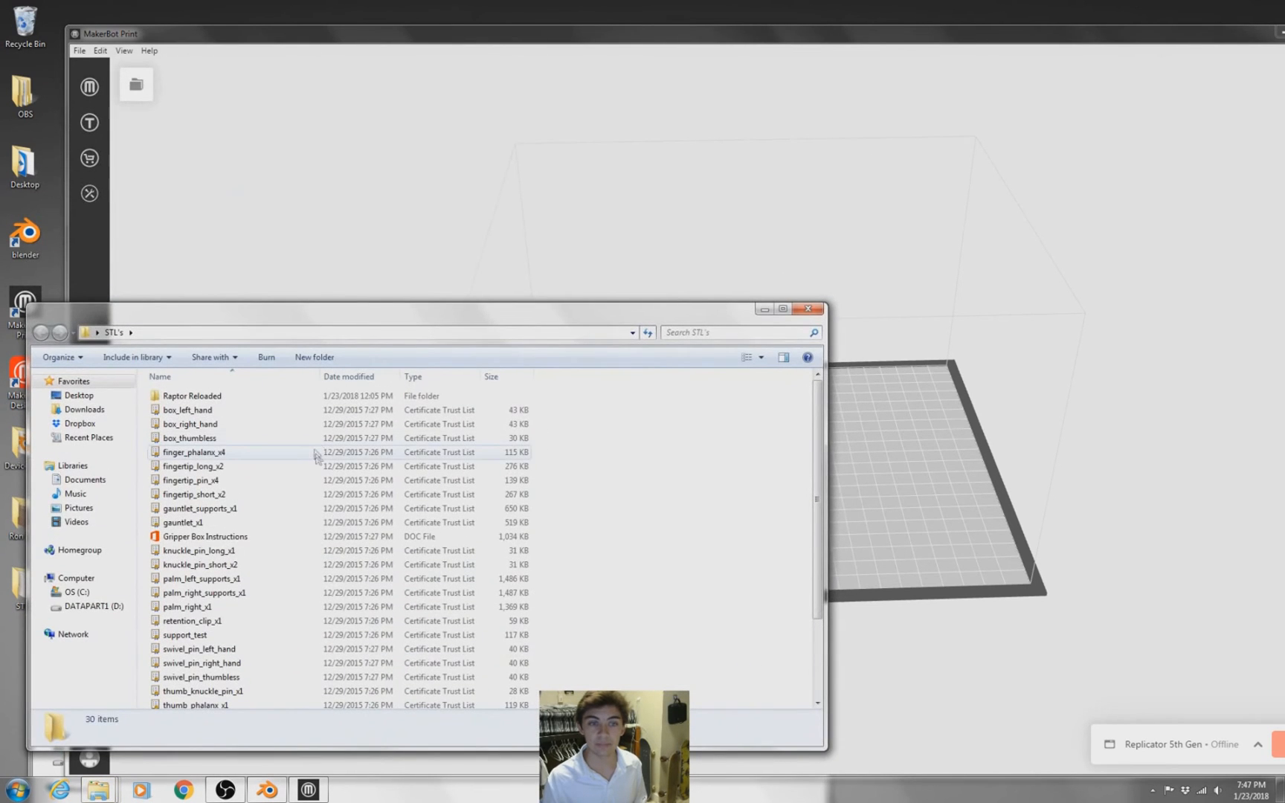
Step: Insert the box_left_hand file from the STL's folder onto the build plate and maximize the MakerBot Print window
left_click_drag(187, 409, 769, 431)
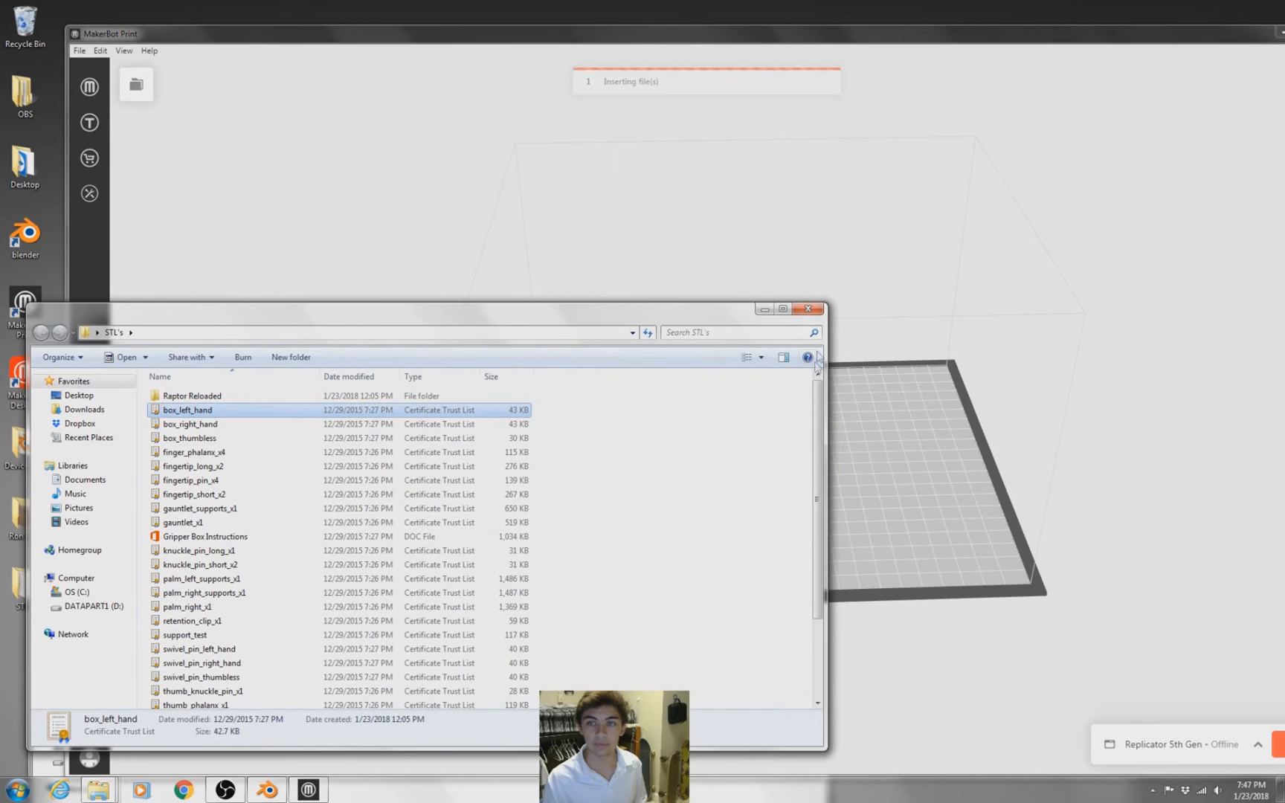
left_click(870, 167)
key("super+Up")
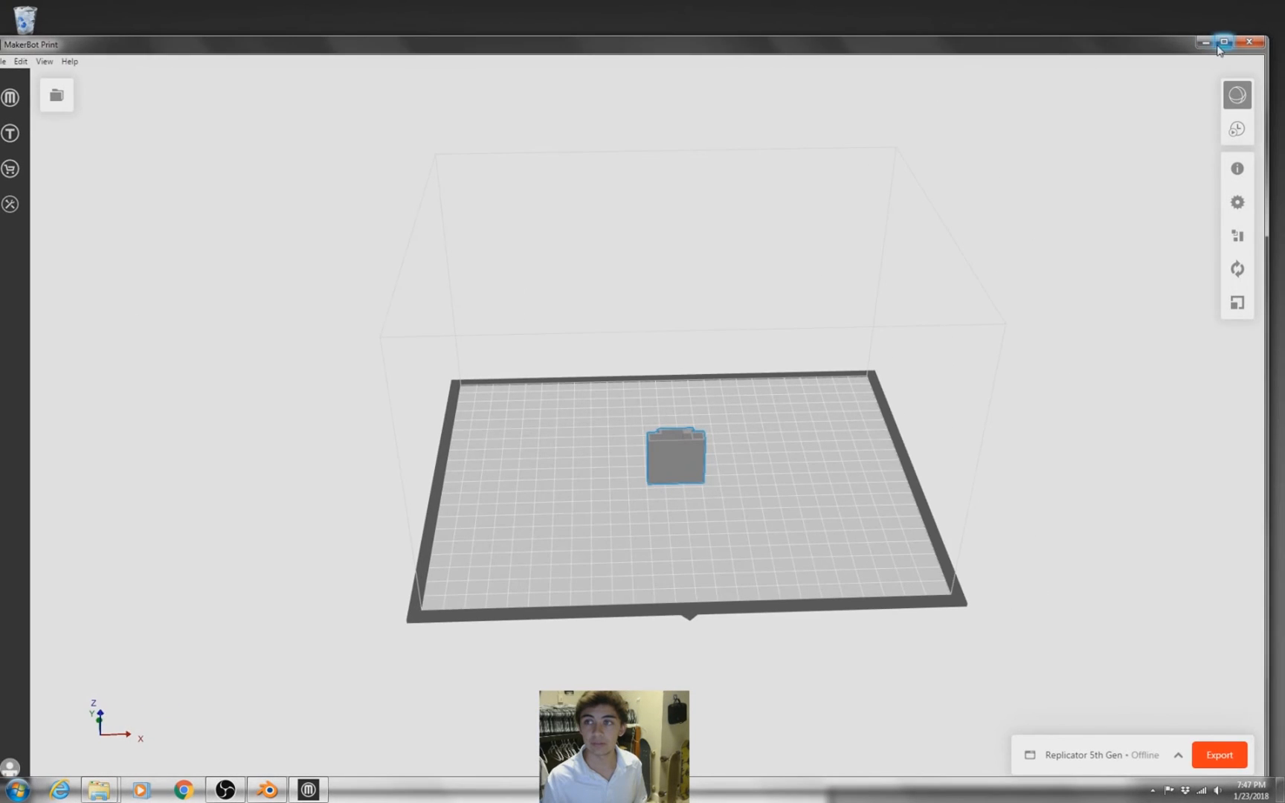
Step: Rotate the box part by +90° about the X, Y and Z axes and arrange the build plate
left_click_drag(863, 362, 886, 315)
mouse_move(711, 436)
left_mouse_down()
mouse_move(516, 502)
mouse_move(530, 403)
mouse_move(917, 351)
mouse_move(736, 496)
mouse_move(533, 416)
mouse_move(850, 364)
mouse_move(746, 509)
mouse_move(754, 429)
mouse_move(729, 439)
left_mouse_up()
left_click(1258, 229)
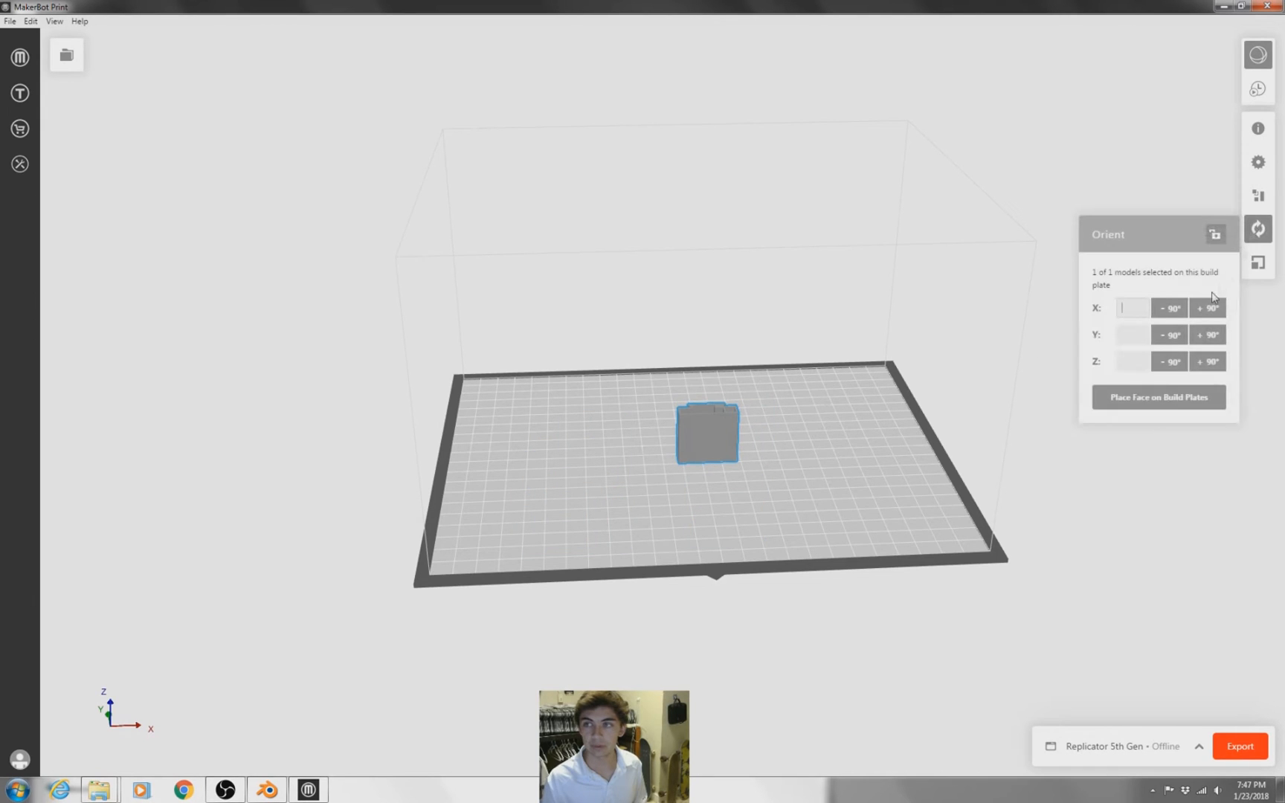
left_click(1208, 311)
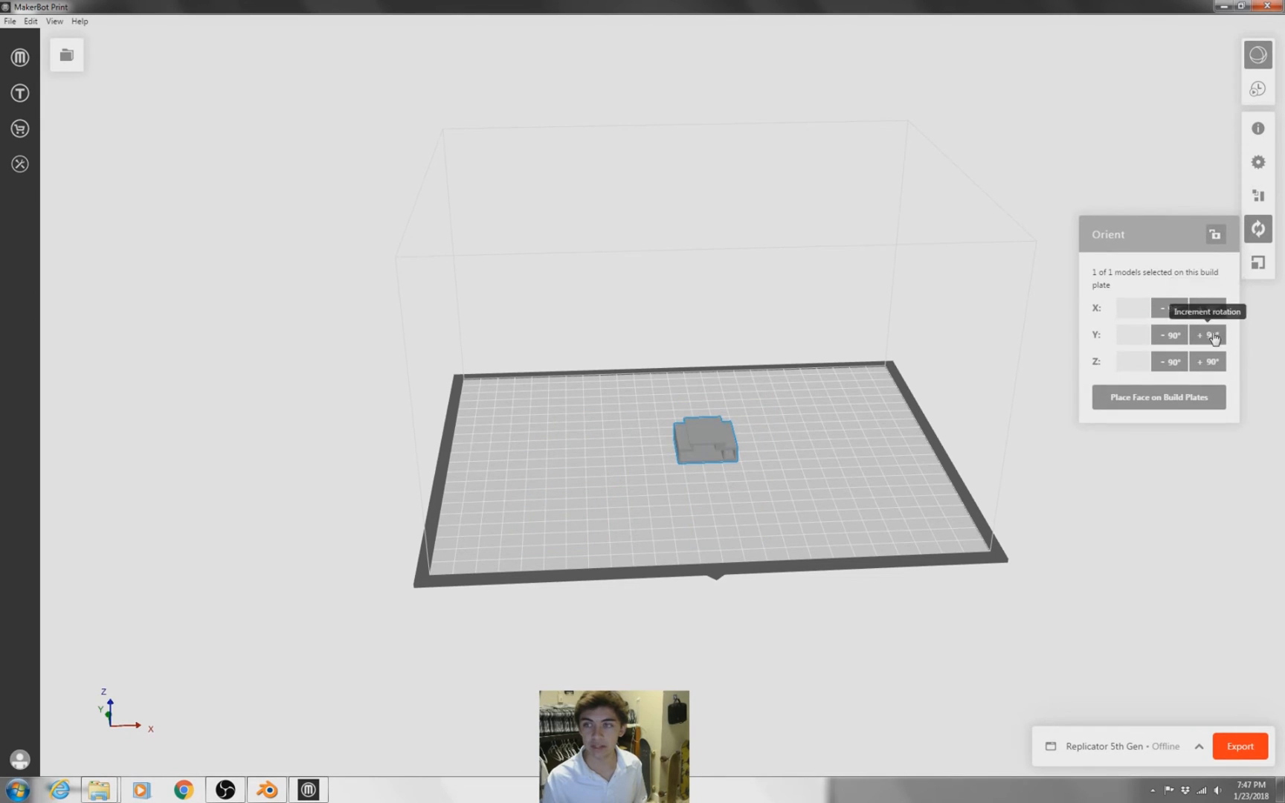
left_click(1211, 336)
left_click(1210, 363)
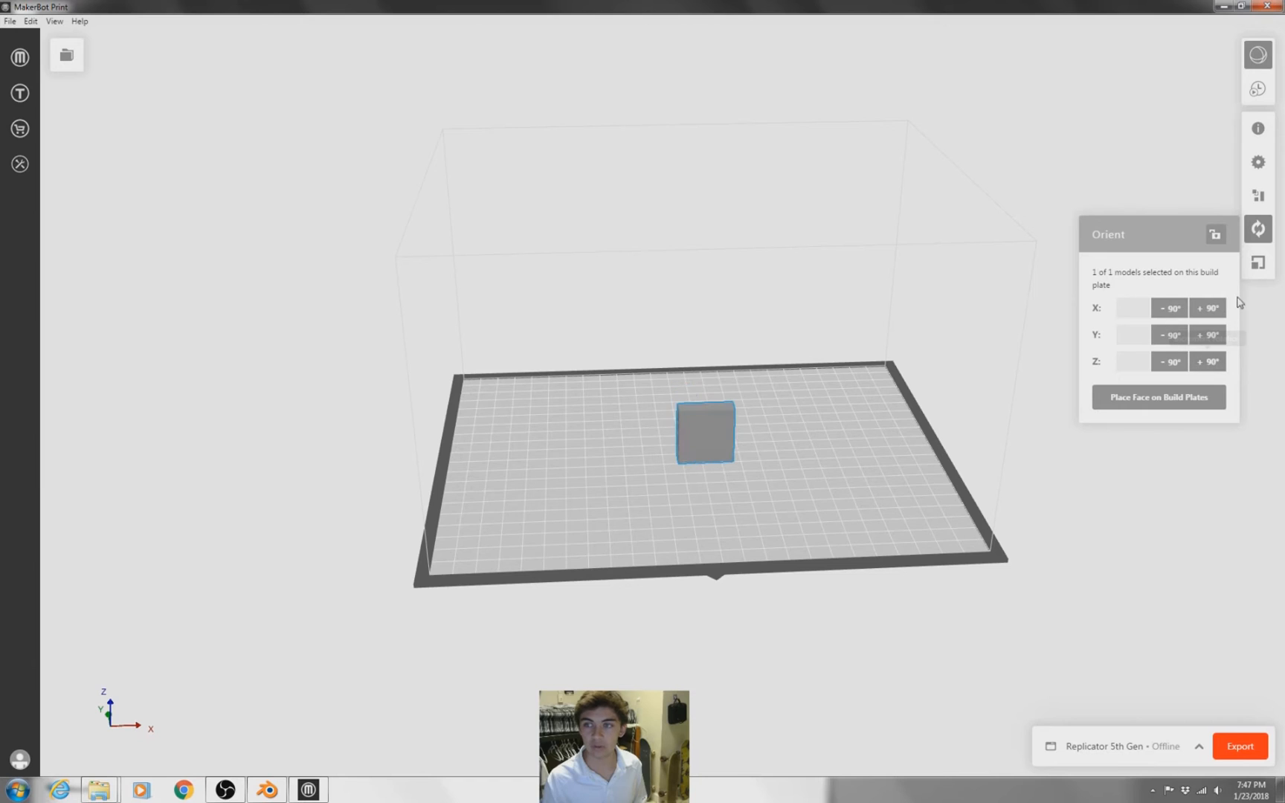
left_click(1263, 204)
left_click(1181, 245)
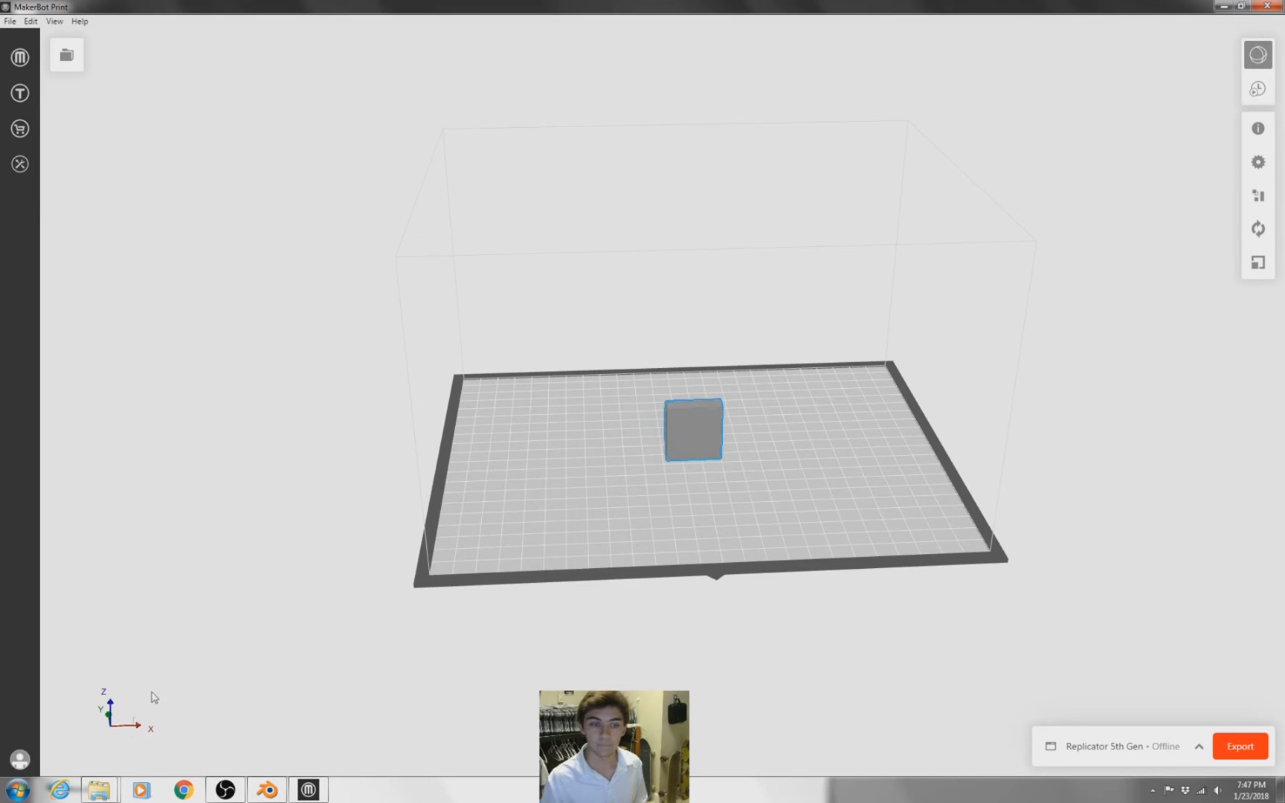
Step: Reduce the window from full screen, bring the STL's folder window over it, and open the Raptor Reloaded folder
mouse_move(112, 788)
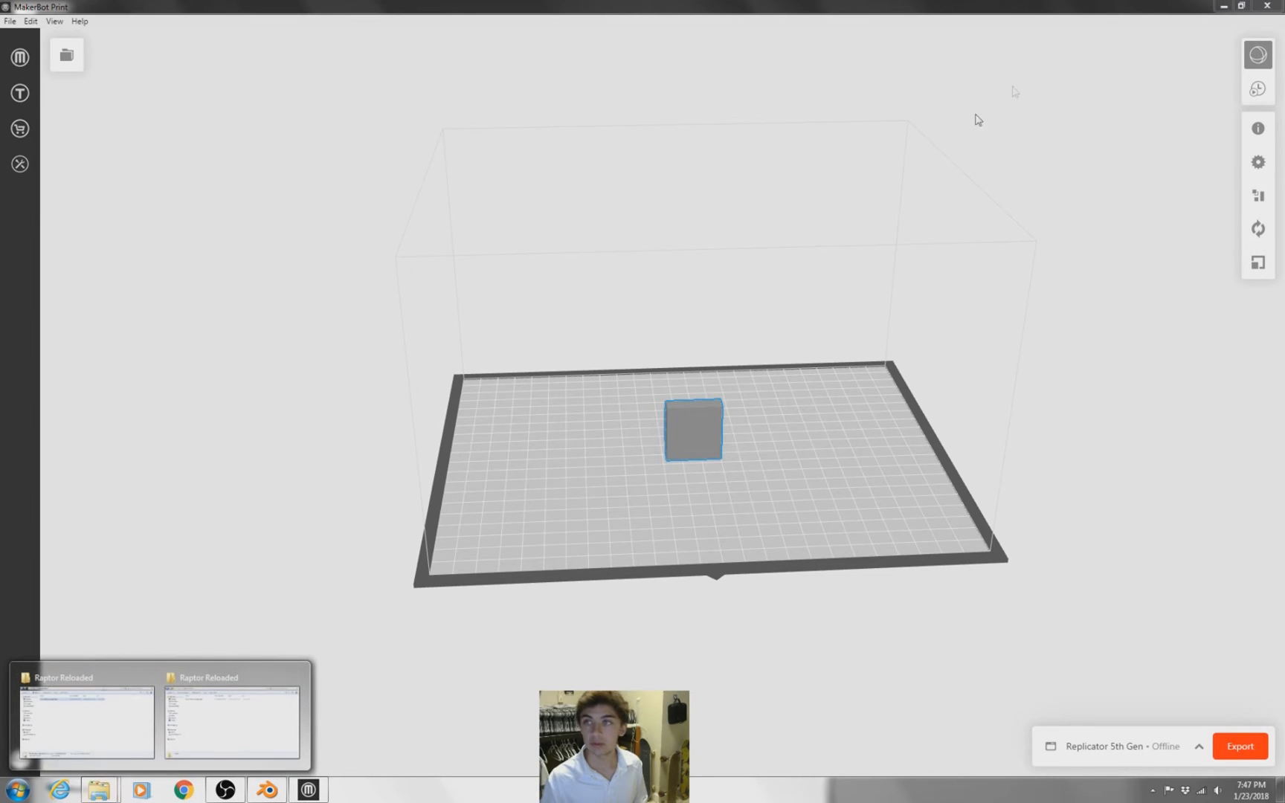
left_click(1240, 6)
left_click_drag(306, 47, 401, 30)
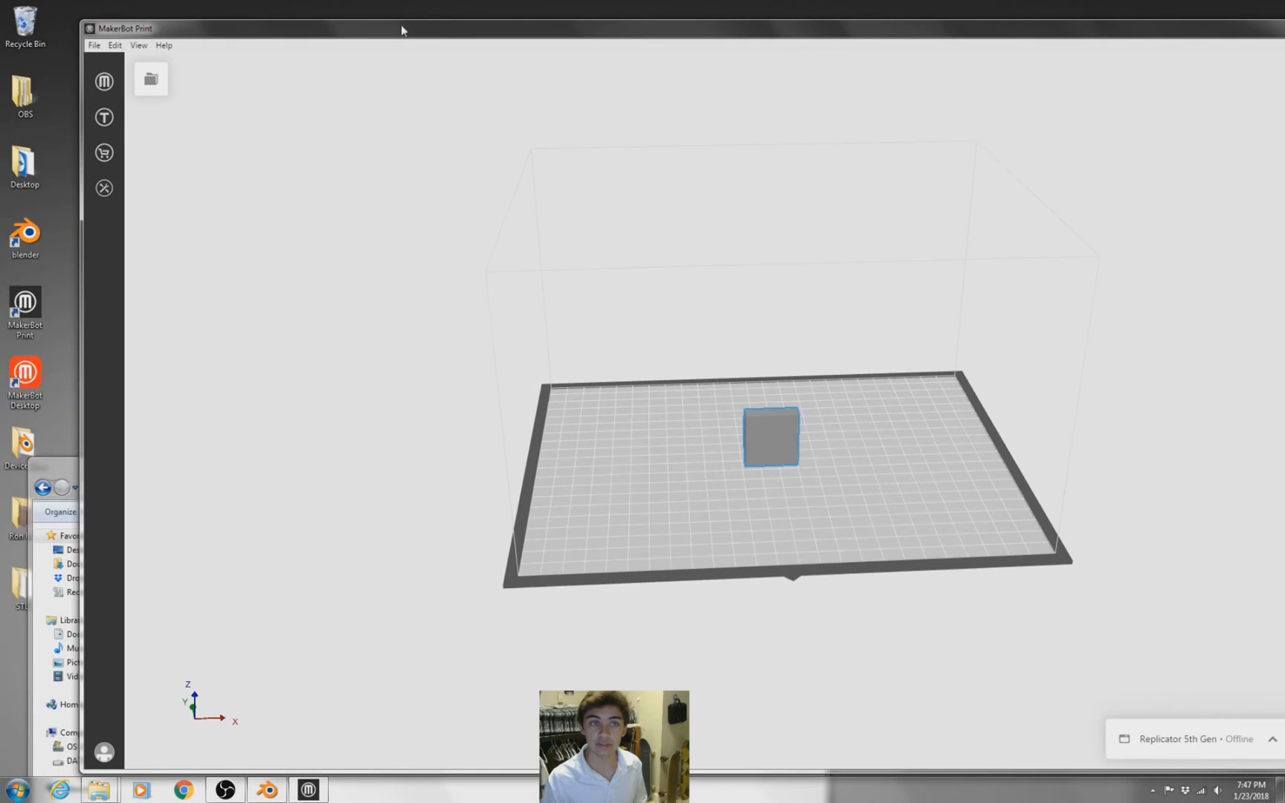
left_click(30, 584)
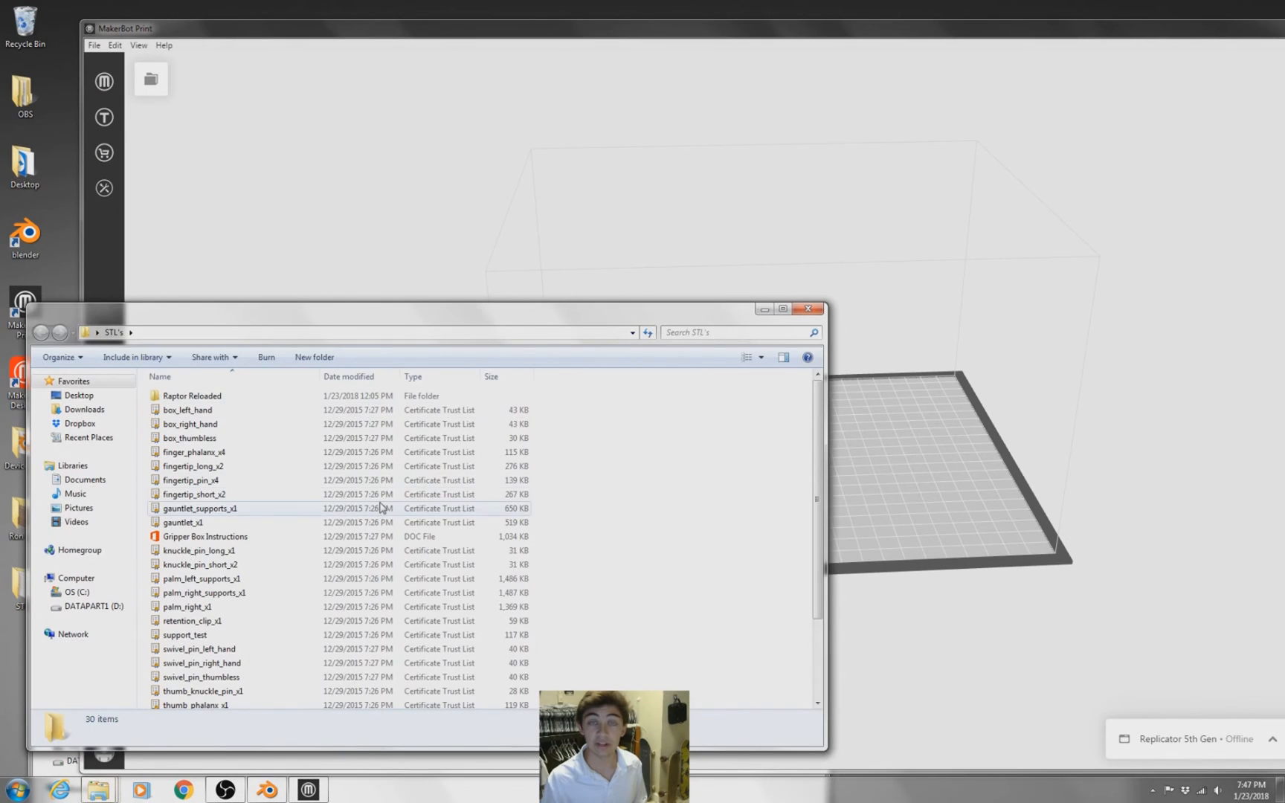
mouse_move(340, 321)
left_mouse_down()
mouse_move(352, 346)
mouse_move(336, 357)
mouse_move(333, 342)
left_mouse_up()
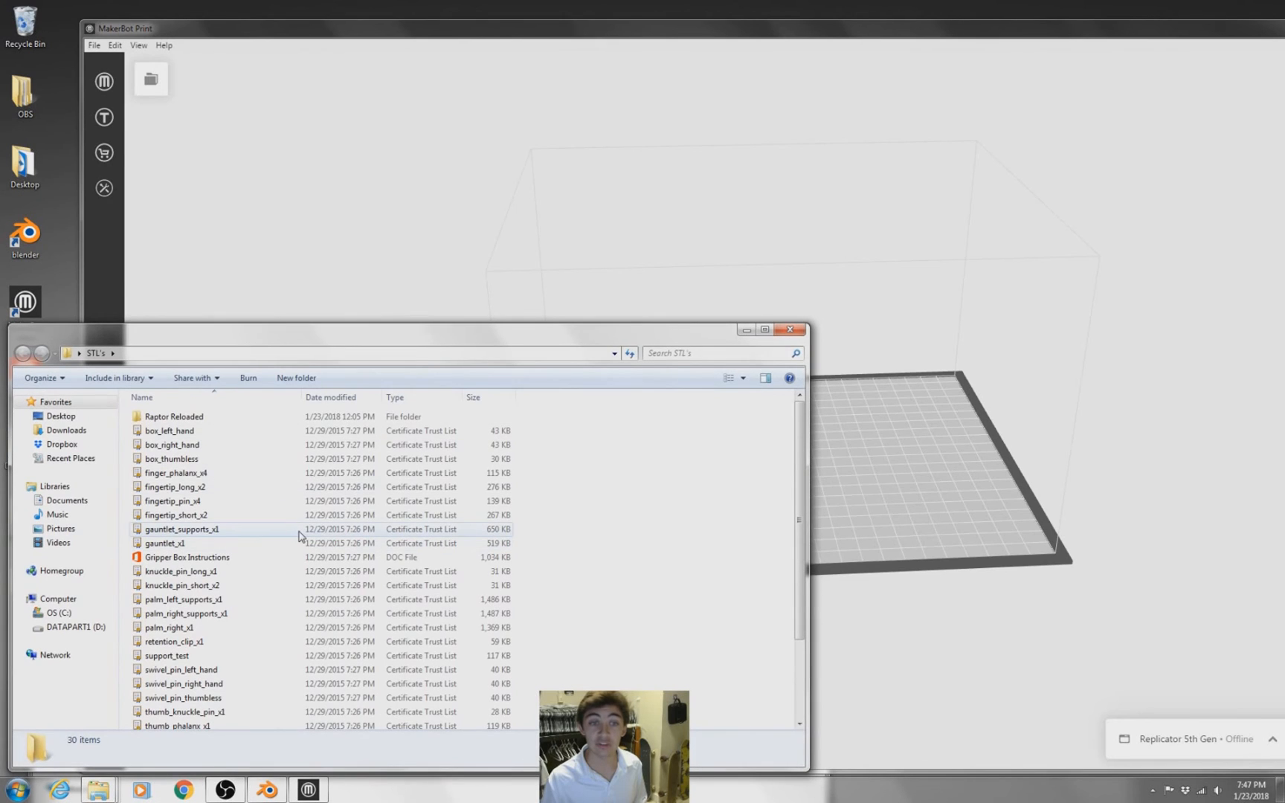
scroll(245, 480, "down", 2)
scroll(239, 482, "up", 2)
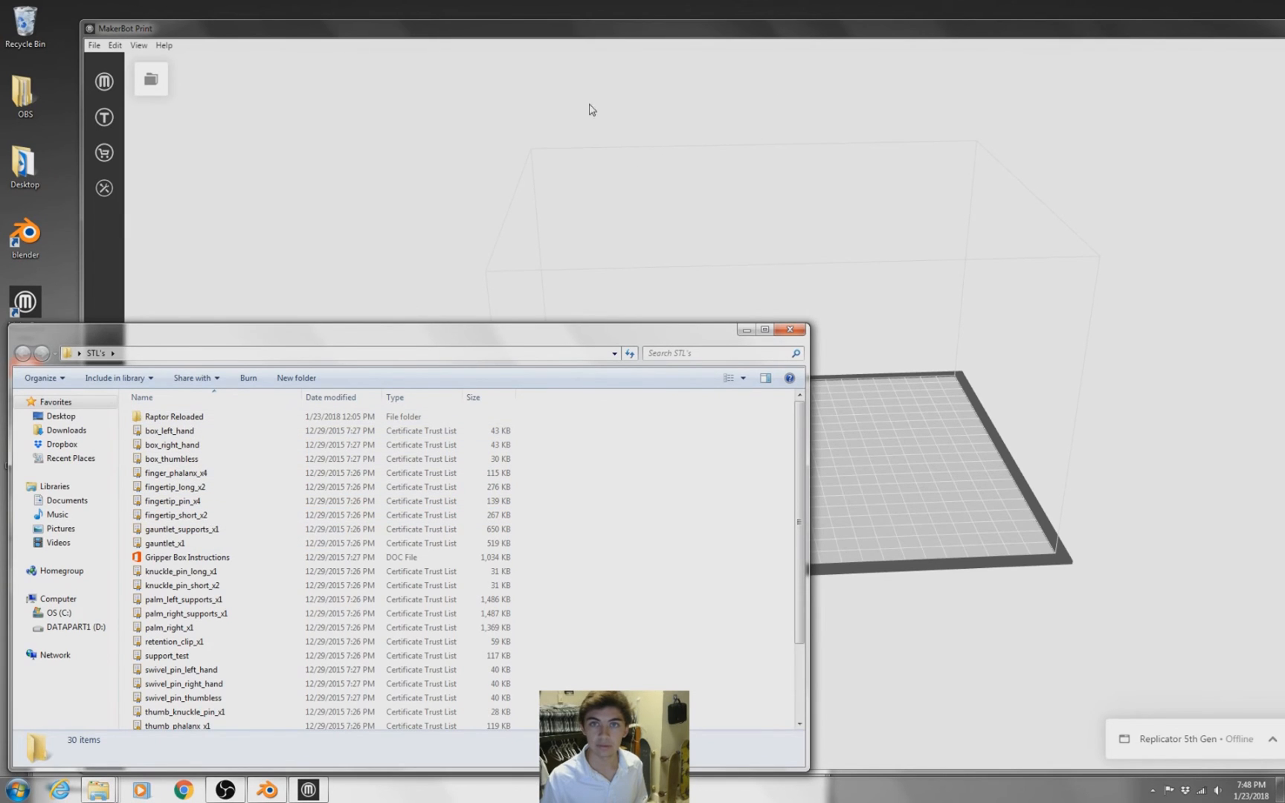
double_click(235, 421)
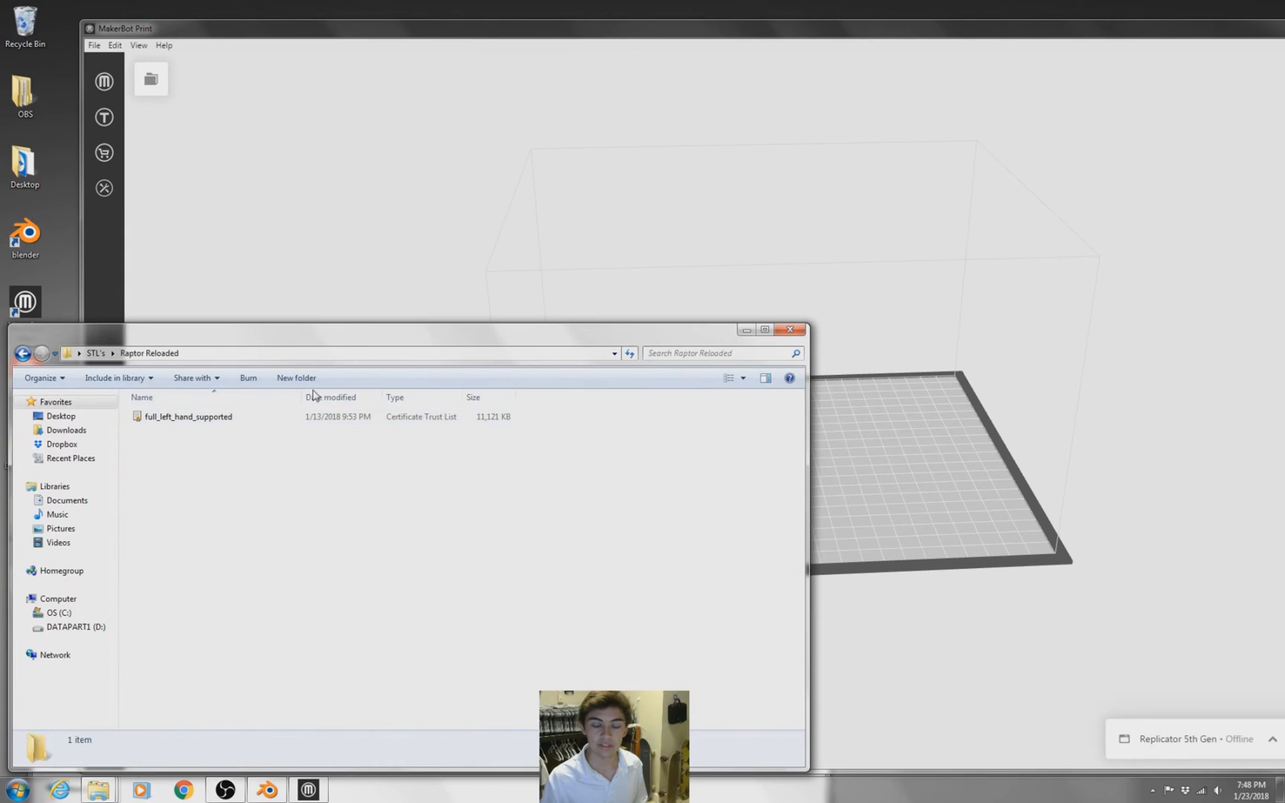
Step: Delete the box part from the build plate
left_click_drag(193, 416, 896, 391)
left_click(751, 449)
key("Delete")
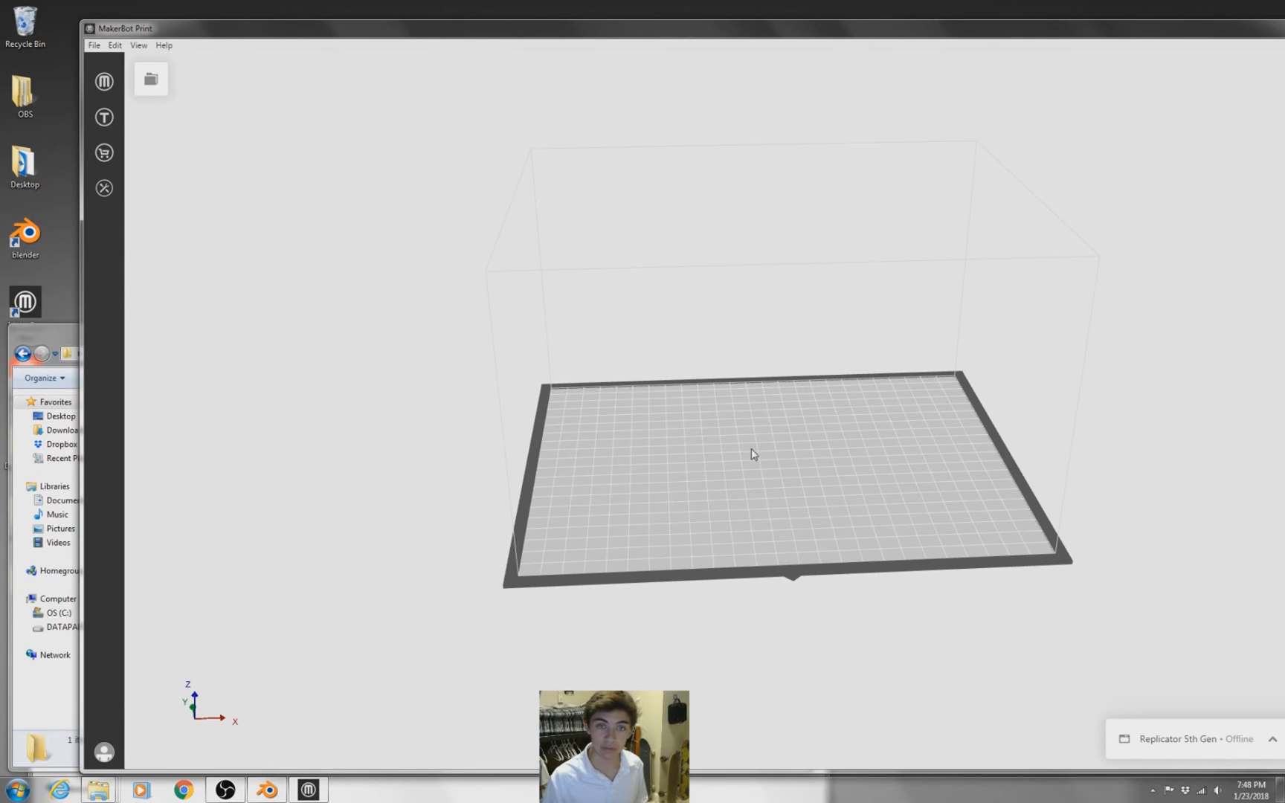
Step: Insert the full_left_hand_supported file from the Raptor Reloaded folder onto the build plate and maximize the MakerBot Print window
left_click(67, 366)
left_click(187, 420)
left_click_drag(187, 420, 838, 469)
left_click(745, 330)
left_click_drag(991, 37, 842, 84)
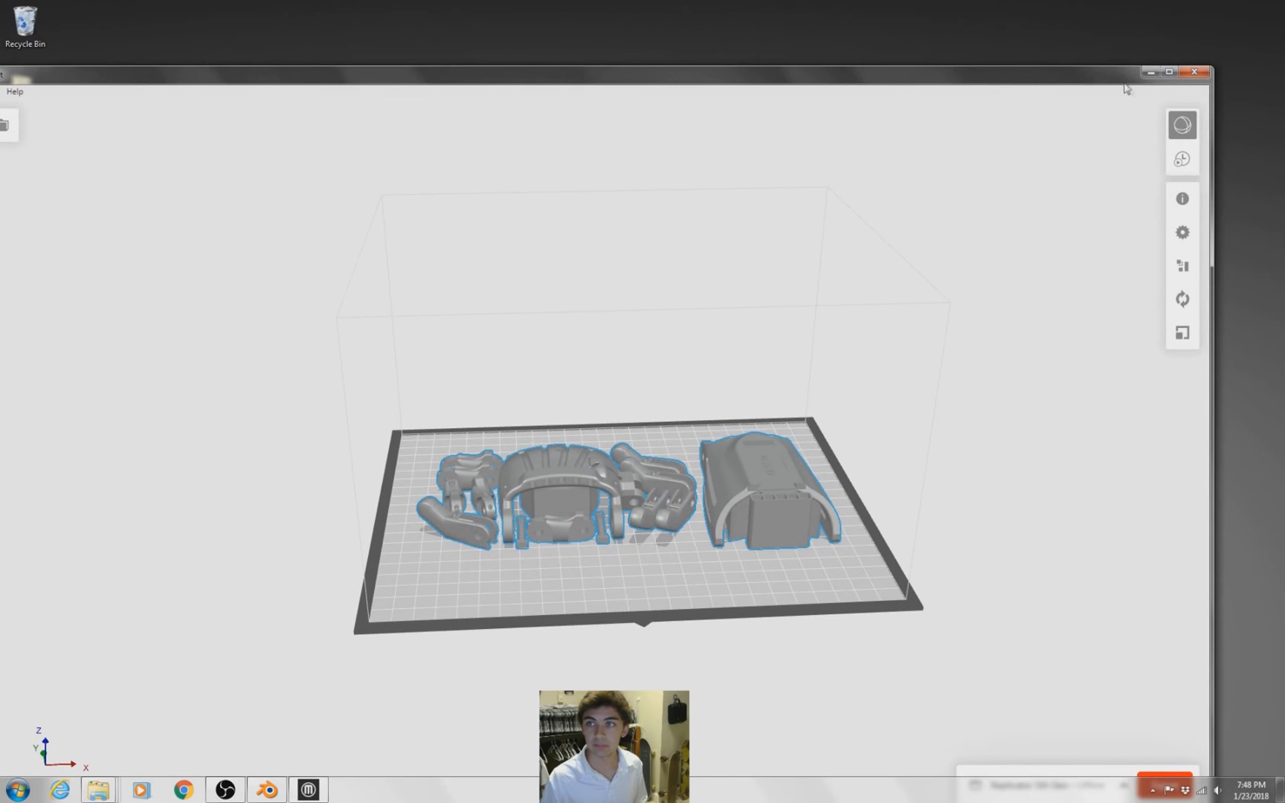
left_click(1169, 73)
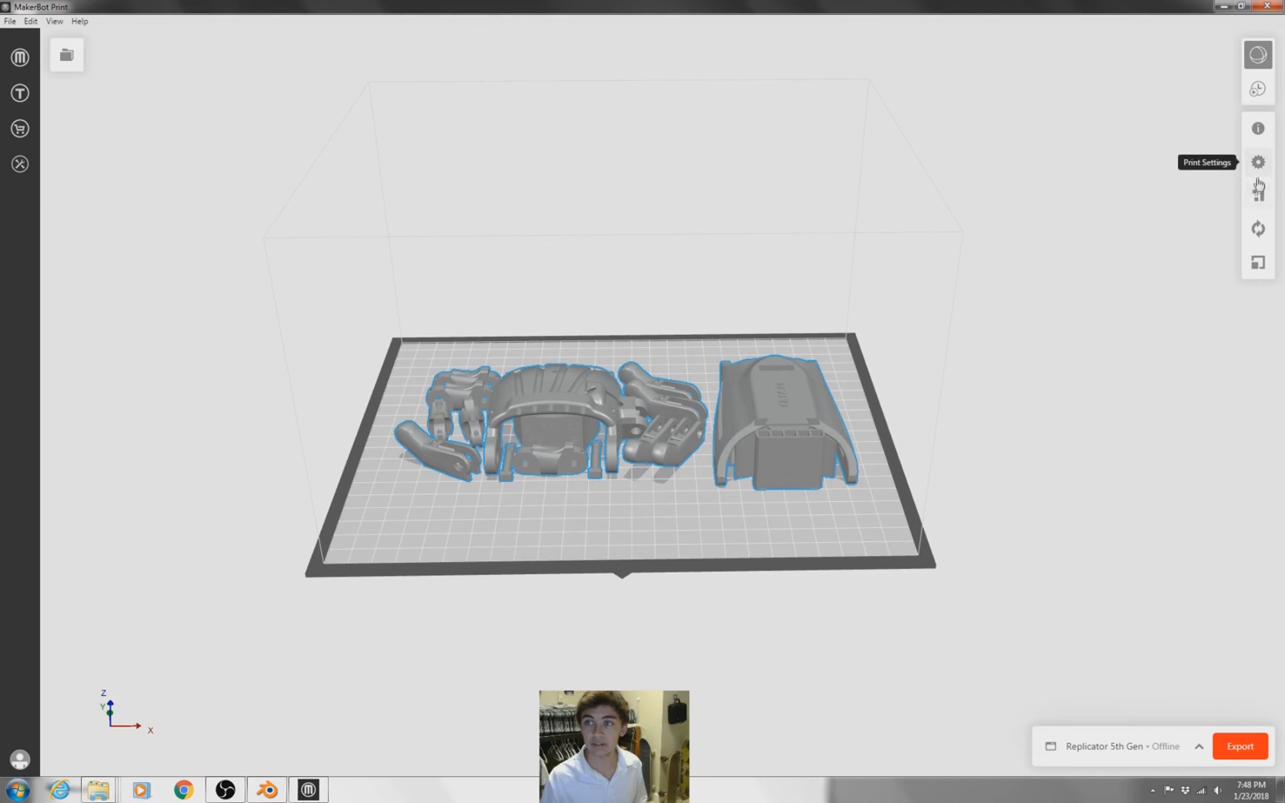
Step: Scale the left hand model uniformly to 102.7% and arrange it on the build plate
left_click(1258, 262)
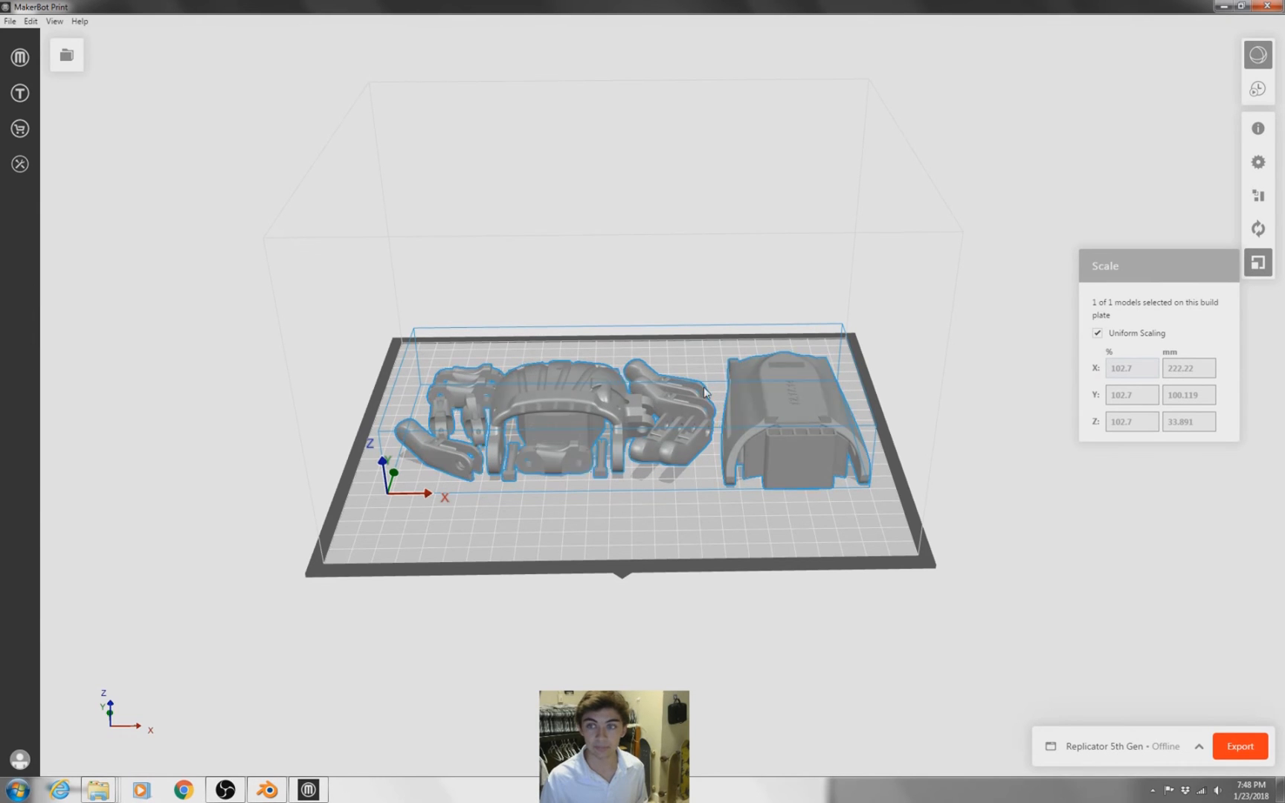
left_click(1256, 201)
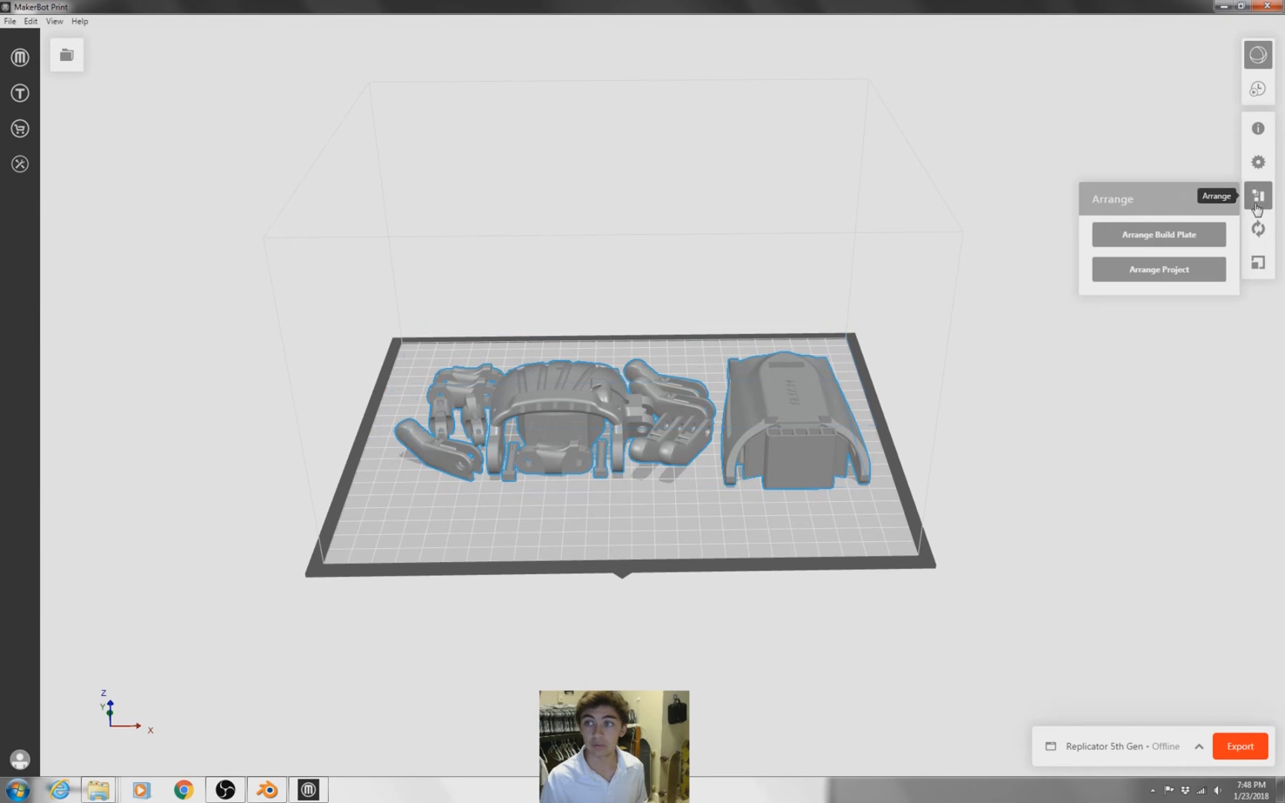
left_click(1179, 234)
mouse_move(949, 451)
left_mouse_down()
mouse_move(961, 436)
mouse_move(955, 450)
mouse_move(605, 401)
mouse_move(1023, 399)
mouse_move(1015, 452)
mouse_move(959, 430)
left_mouse_up()
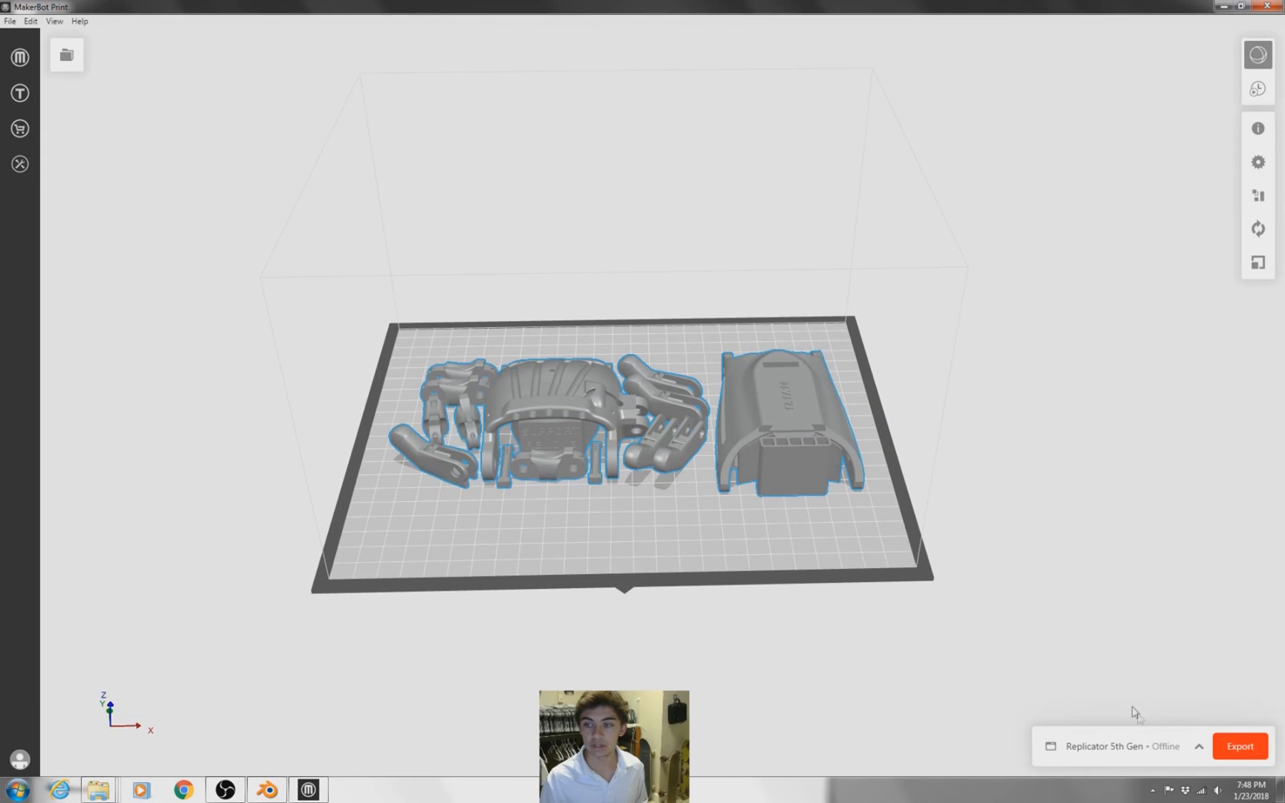
Step: Choose Smart Extruder as the extruder type in the Replicator 5th Gen print settings and close the settings
left_click(1256, 163)
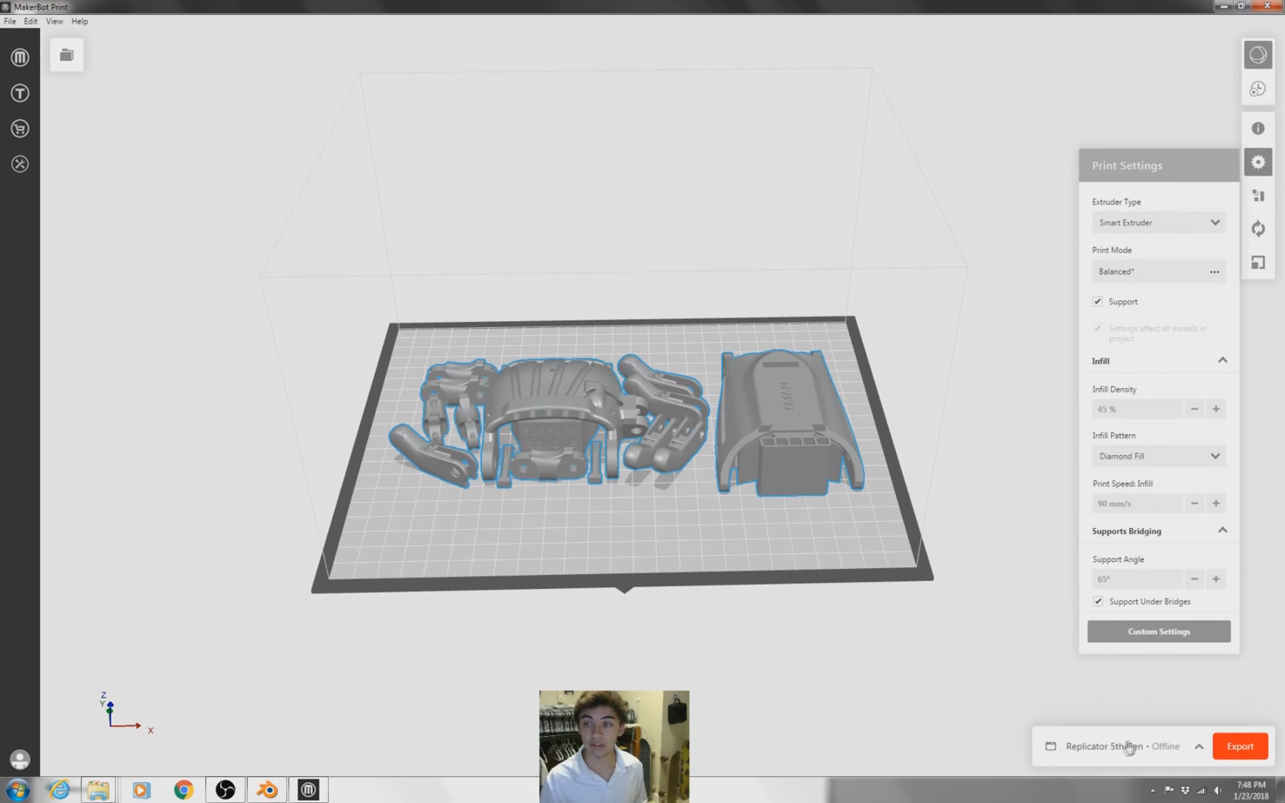
left_click(1157, 226)
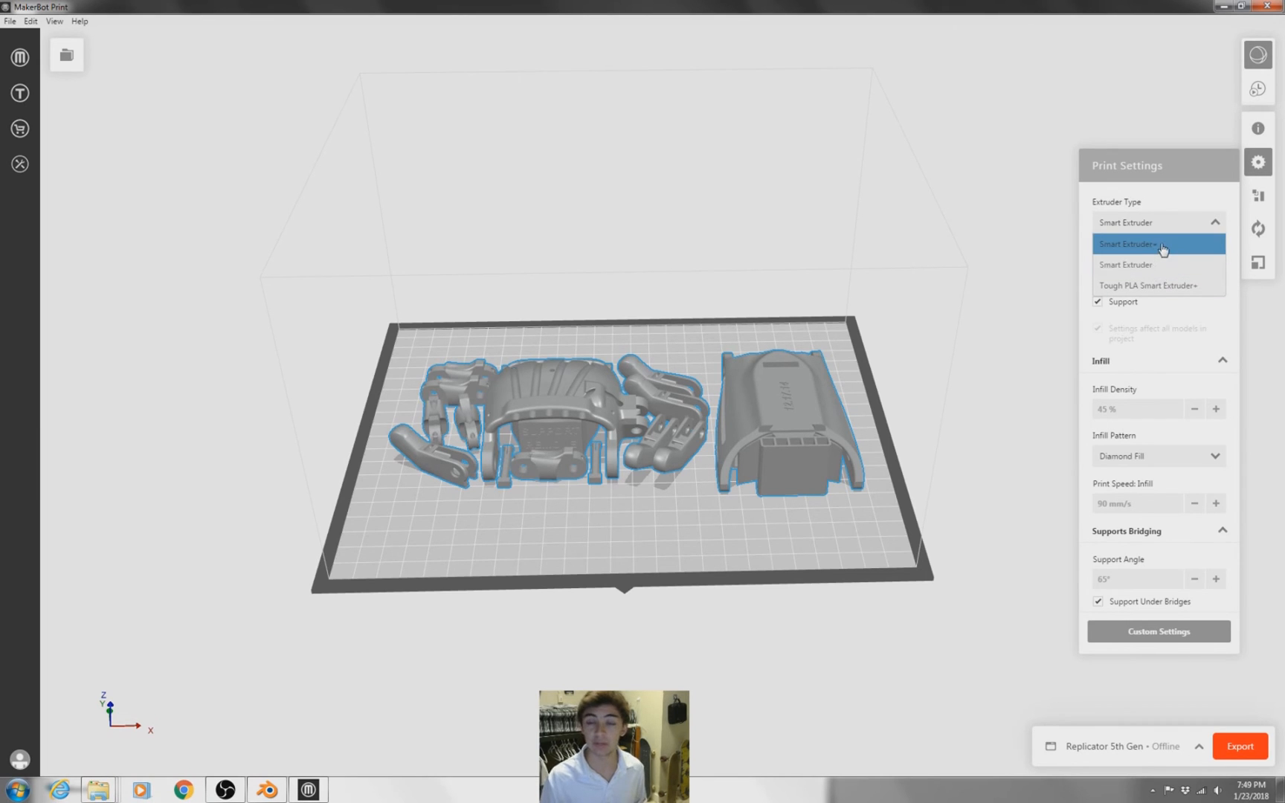
left_click(1160, 266)
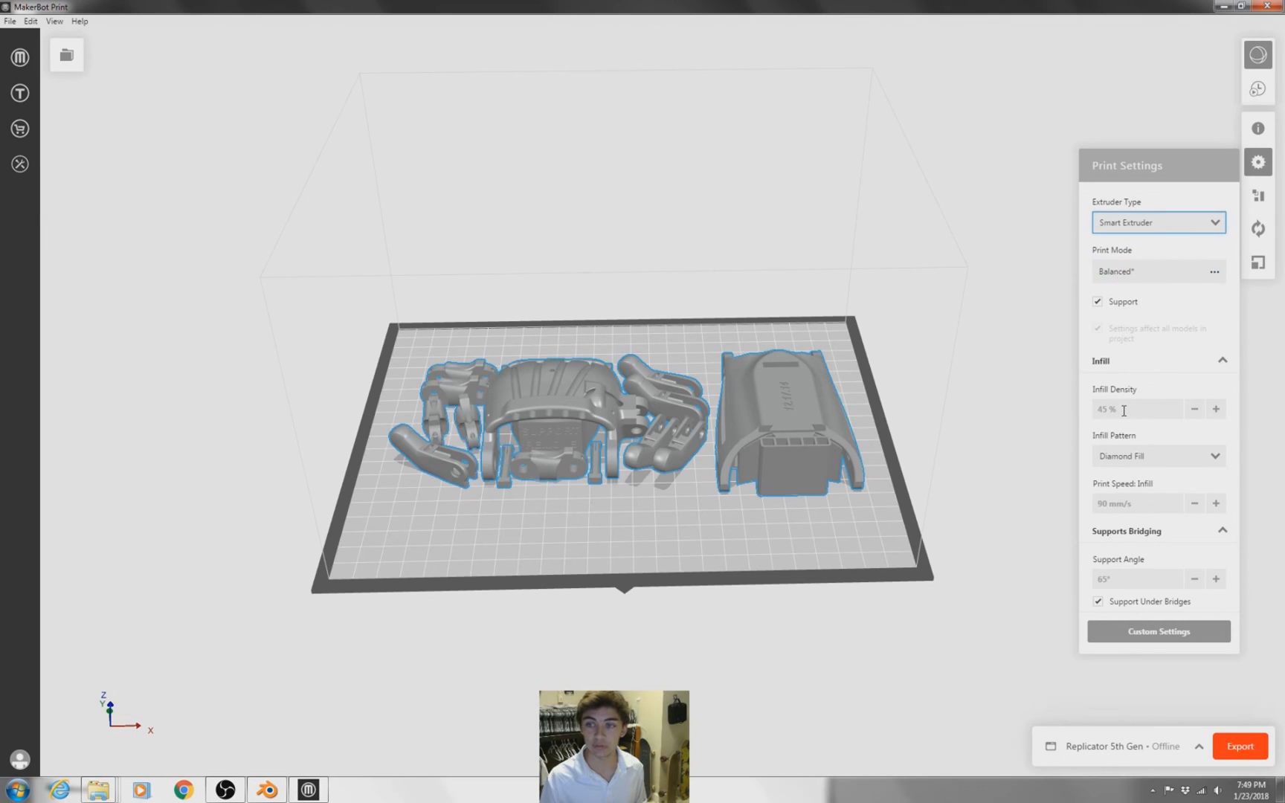
left_click(1258, 162)
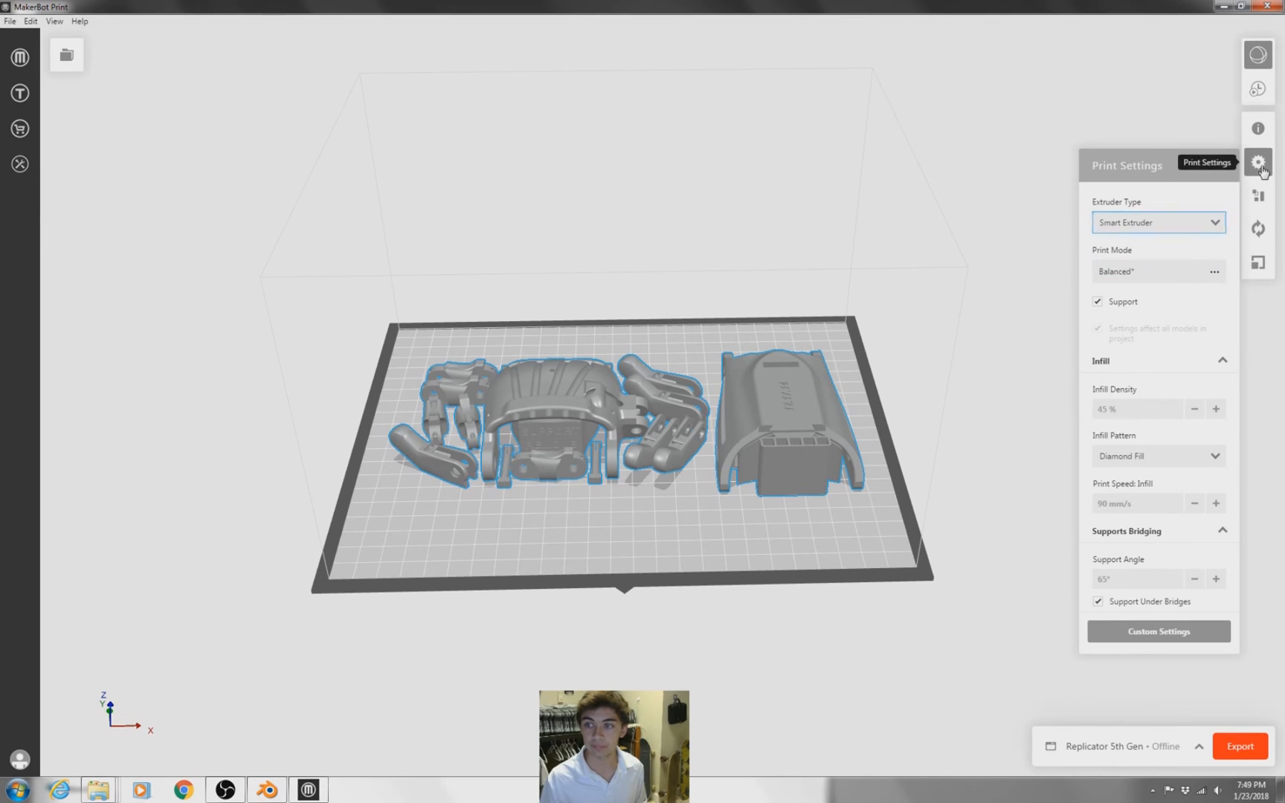
Step: Review the print settings for the Replicator 2 printer and return to the Replicator 5th Gen
left_click(1197, 745)
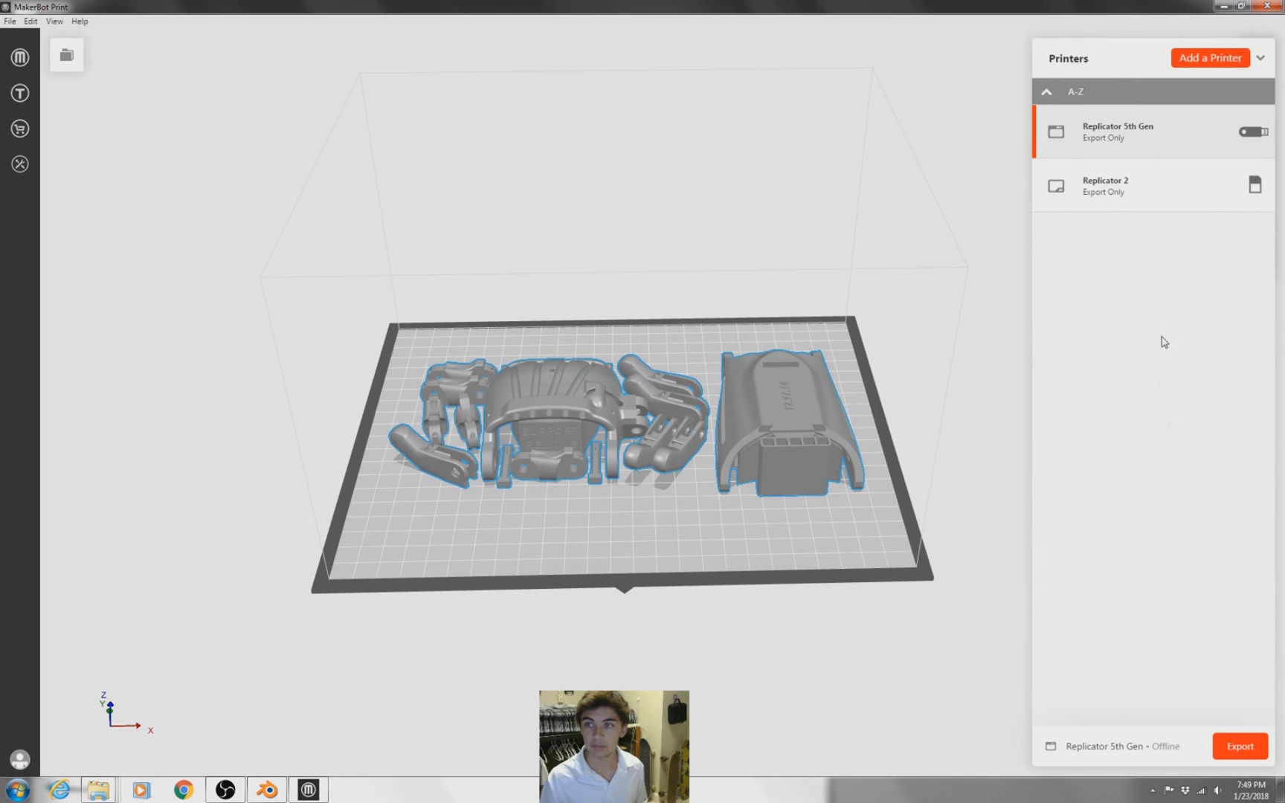
left_click(1232, 186)
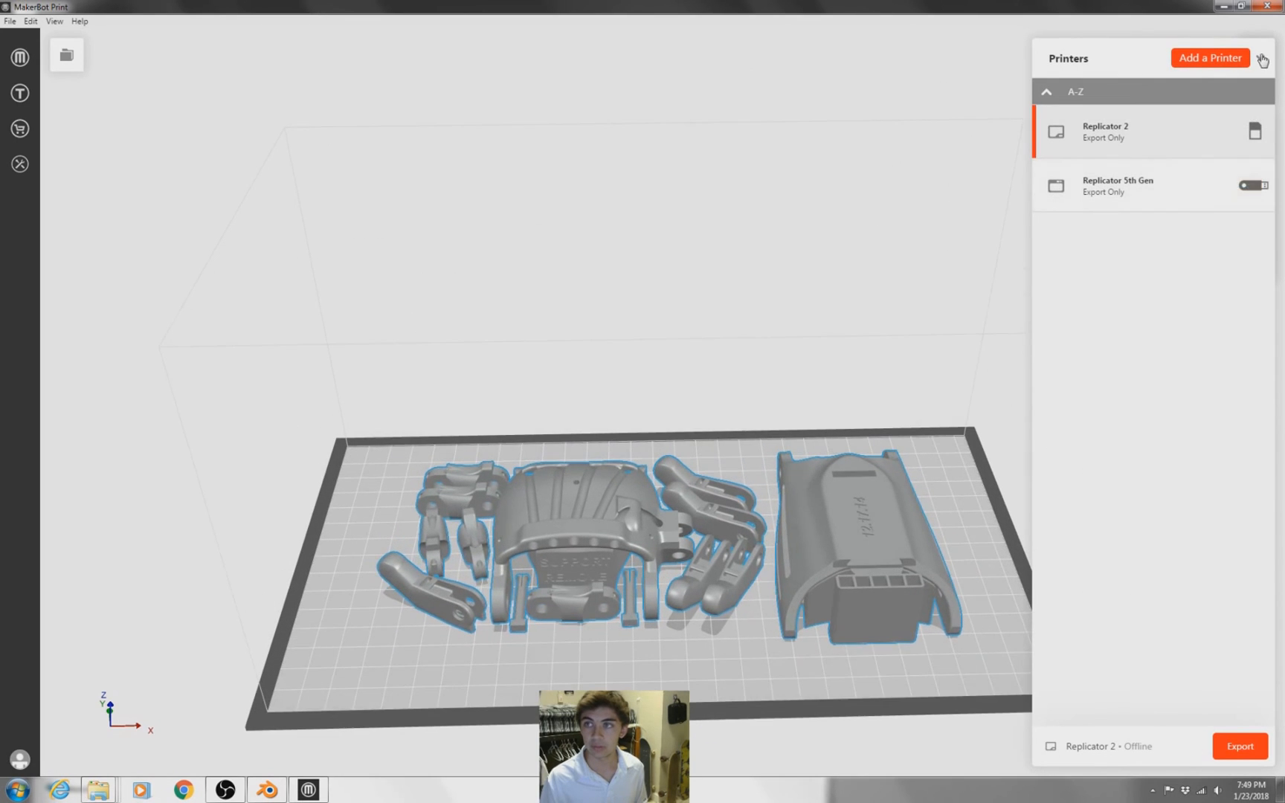
left_click(1258, 162)
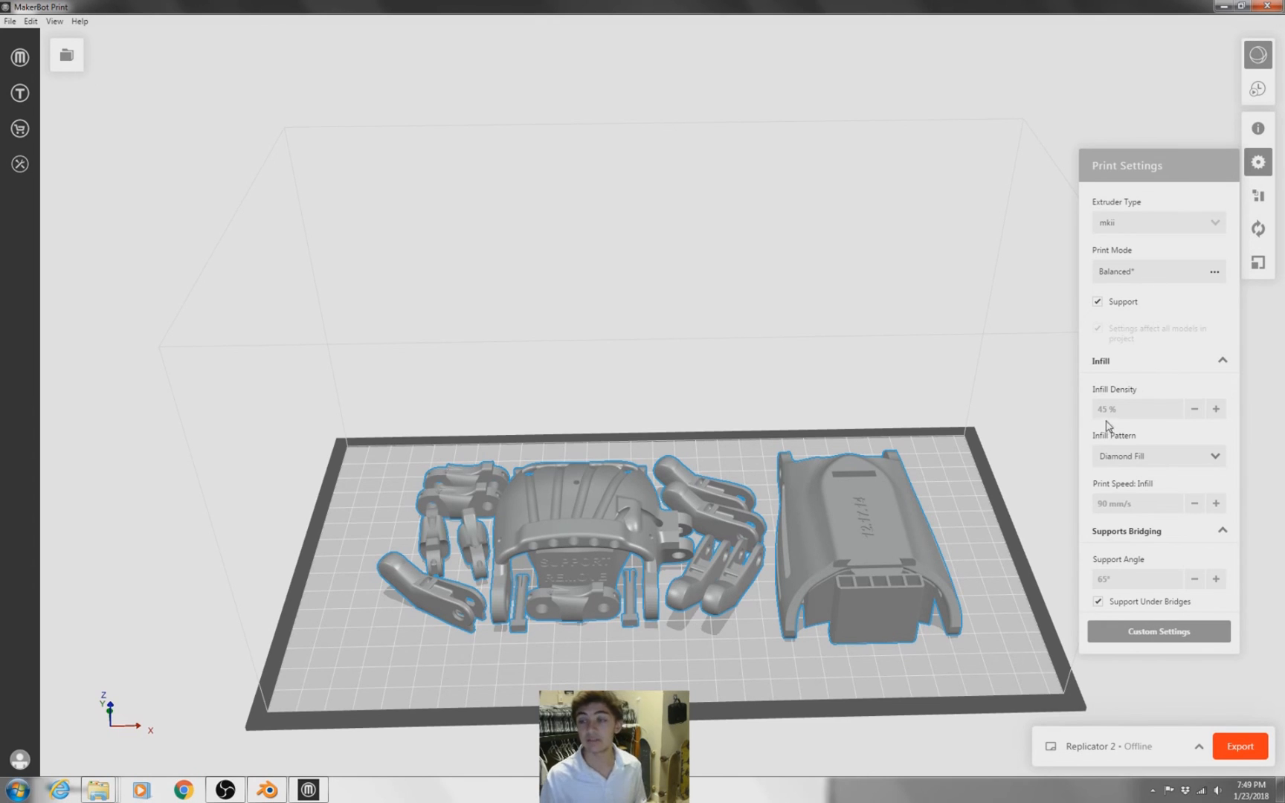
left_click(1258, 162)
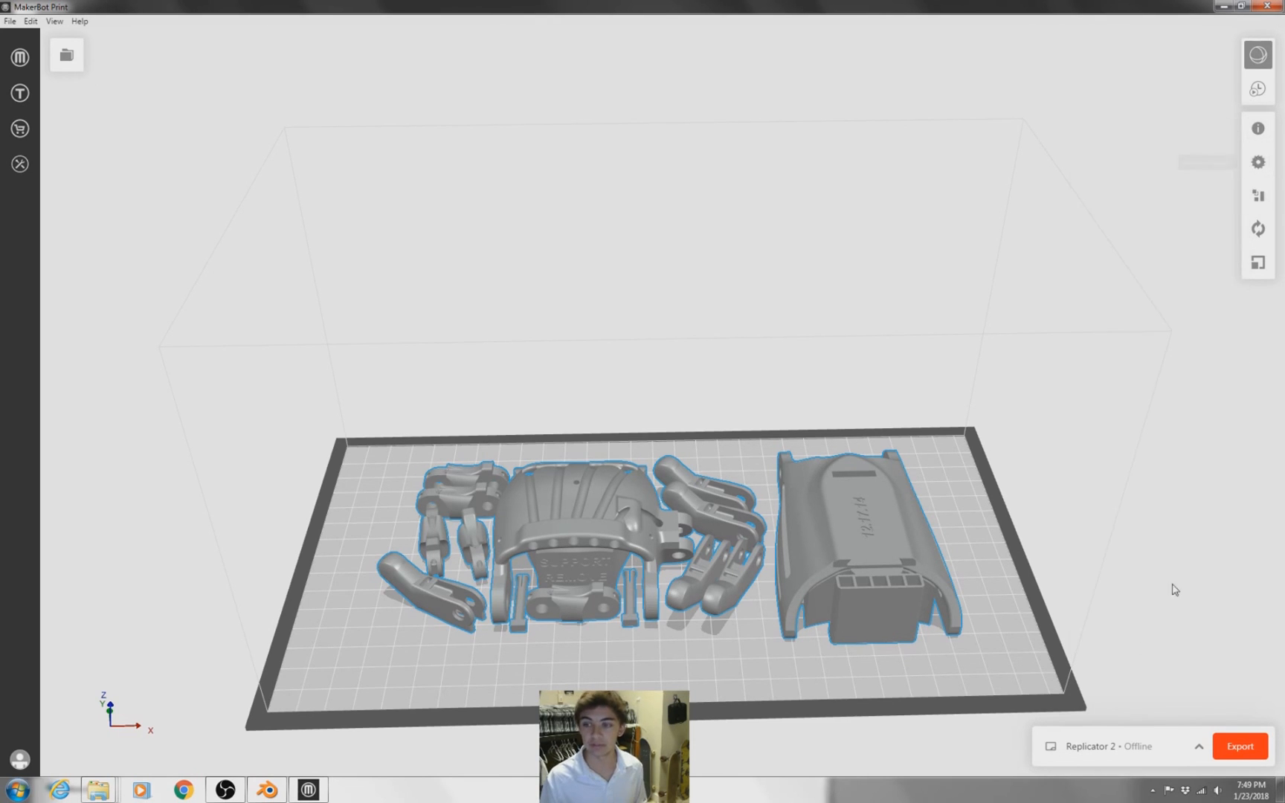
left_click(1194, 744)
left_click(1239, 186)
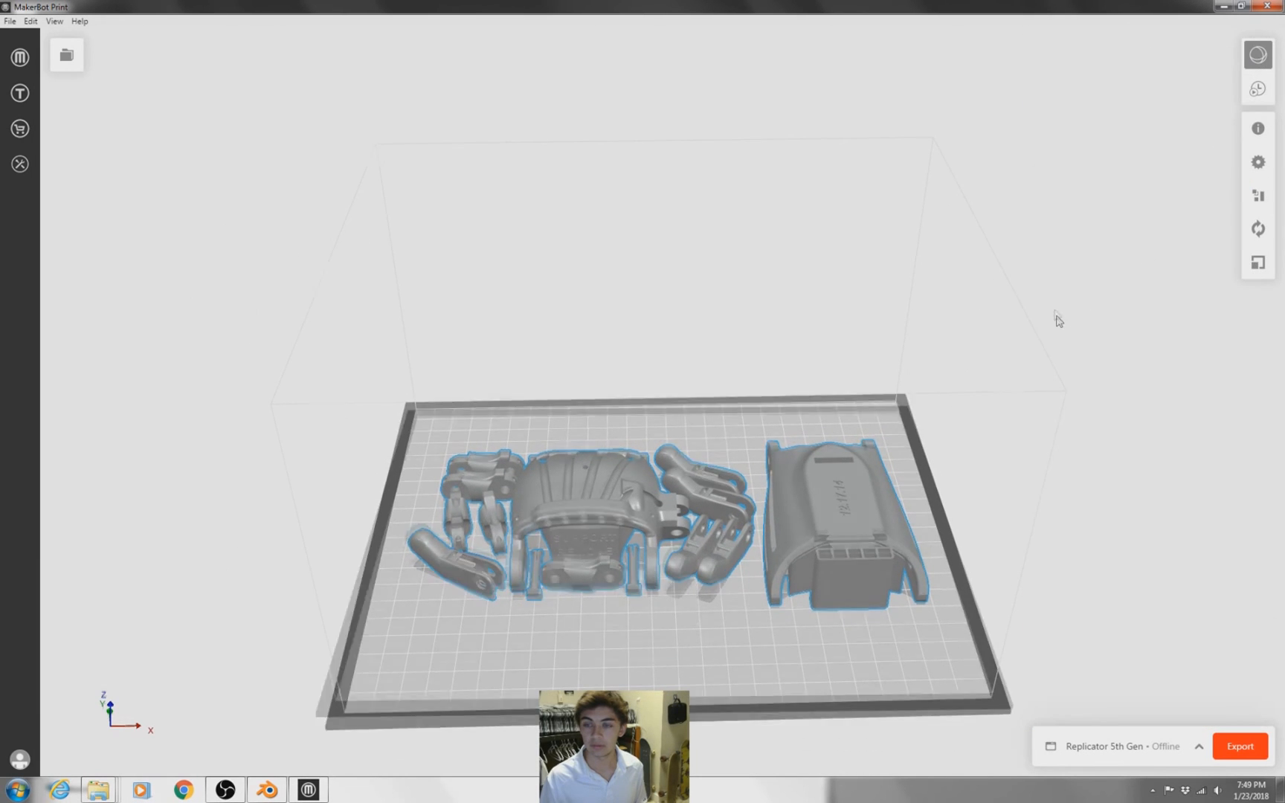
Step: Export the print file to the Desktop as Left Hand in Makerbot format and dismiss the print estimate
left_click(1255, 748)
type("Left Hand")
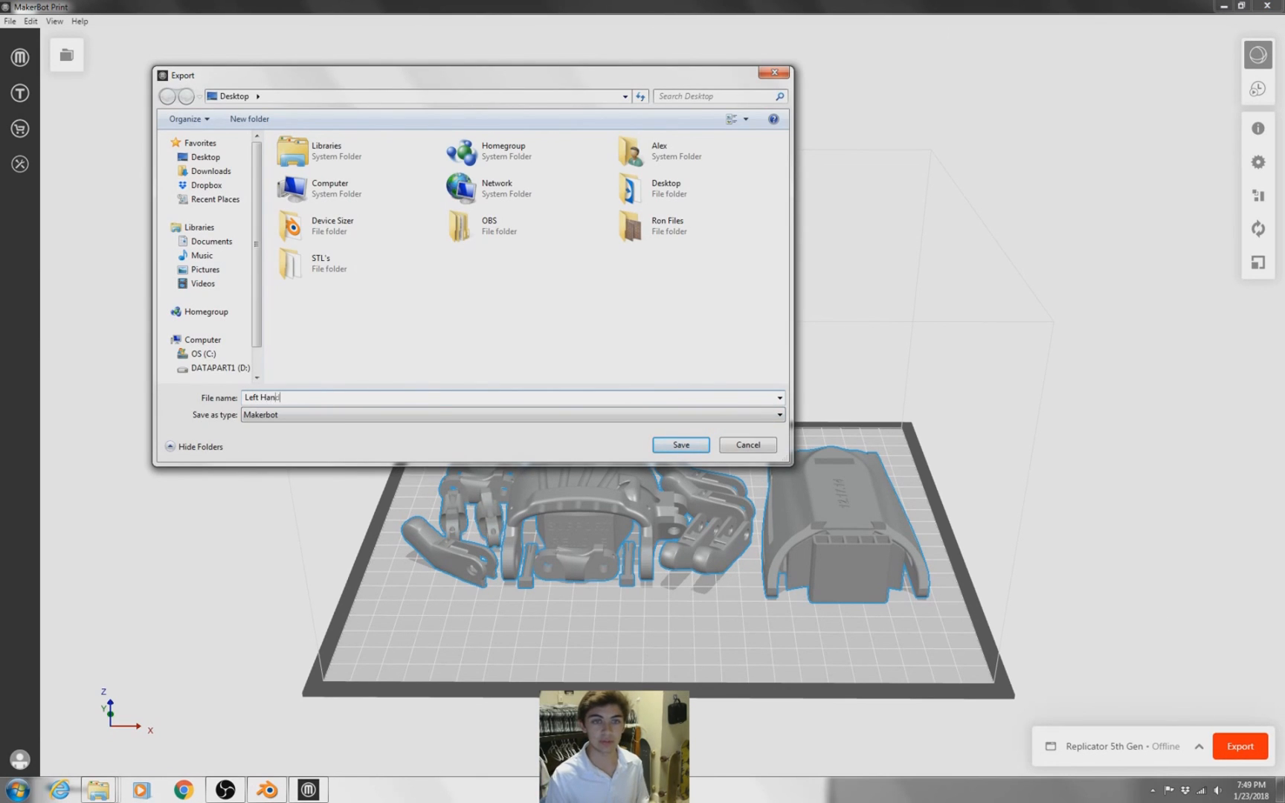
left_click(207, 158)
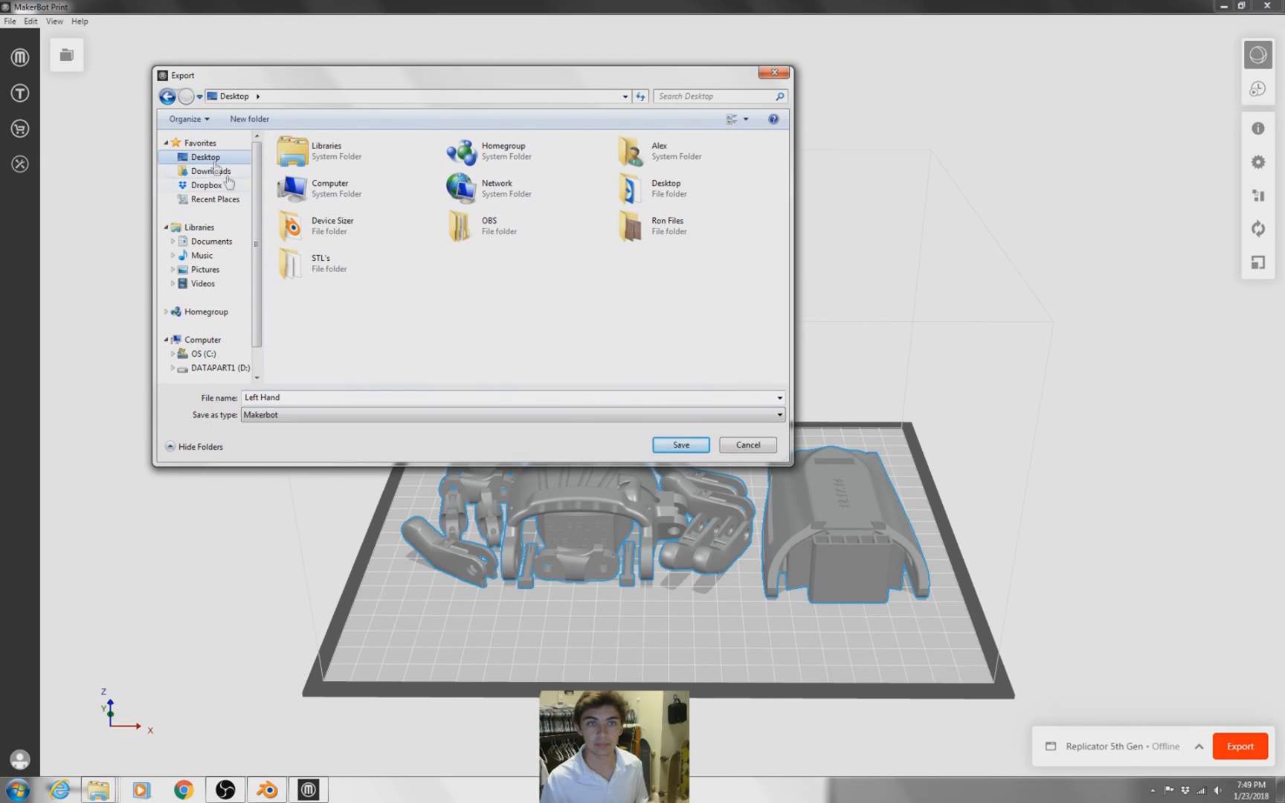
left_click(667, 446)
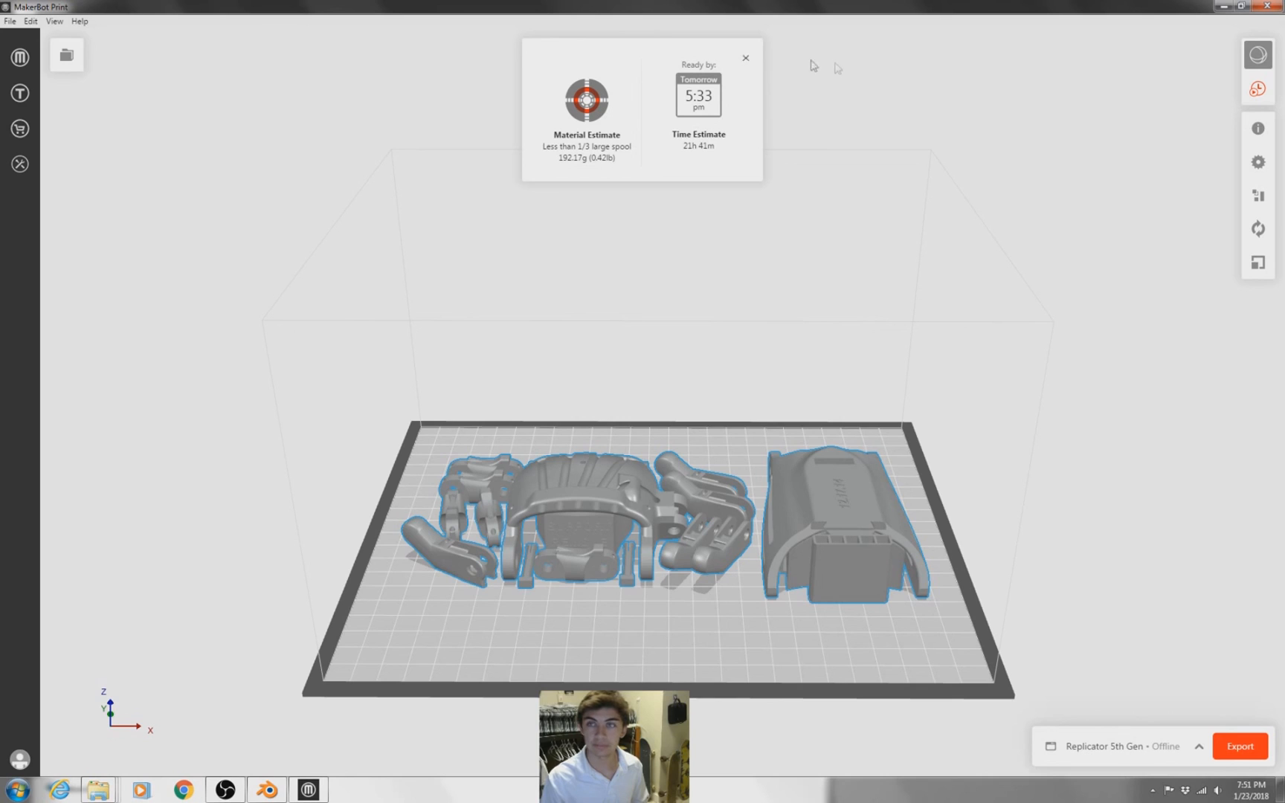
left_click(745, 59)
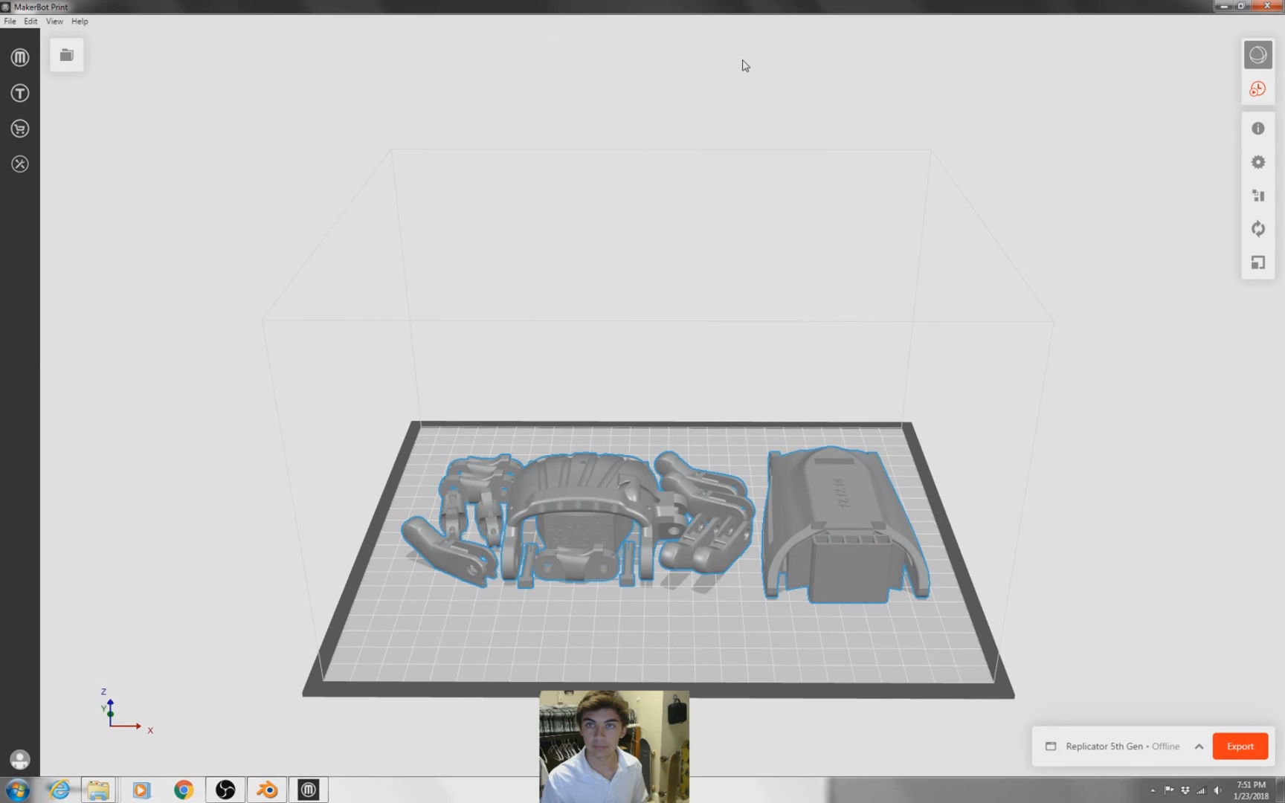
Step: Minimize MakerBot Print and move the exported Left Hand file to the middle of the desktop
left_click(1222, 7)
left_click(766, 464)
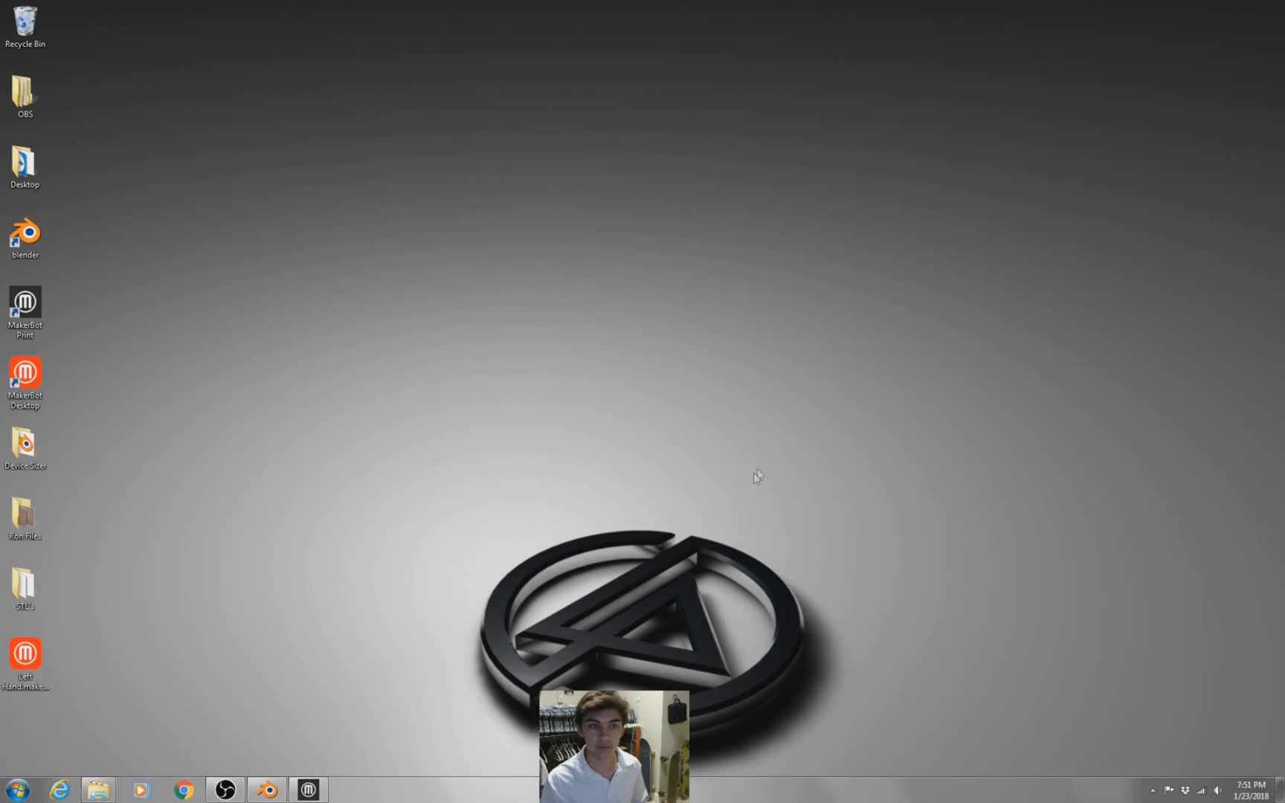
left_click(25, 658)
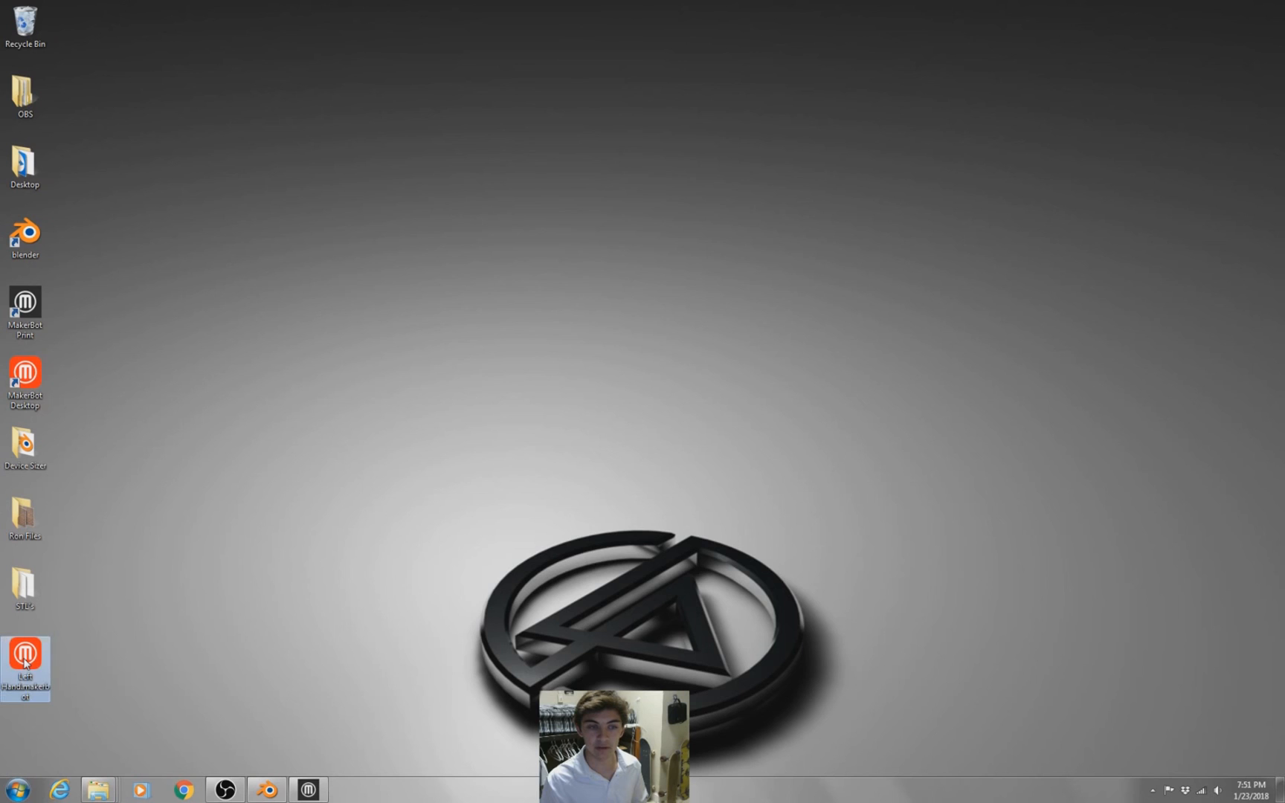
left_click_drag(46, 668, 588, 385)
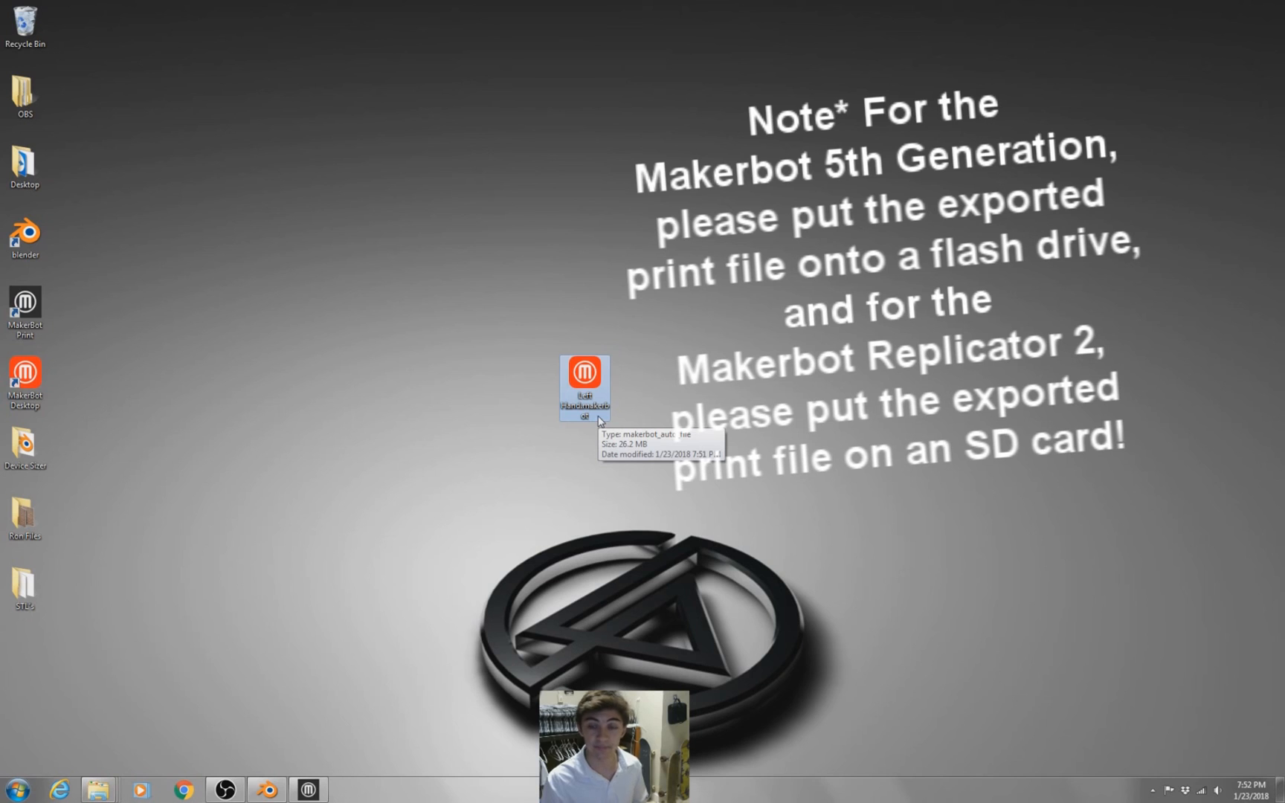
left_click(661, 376)
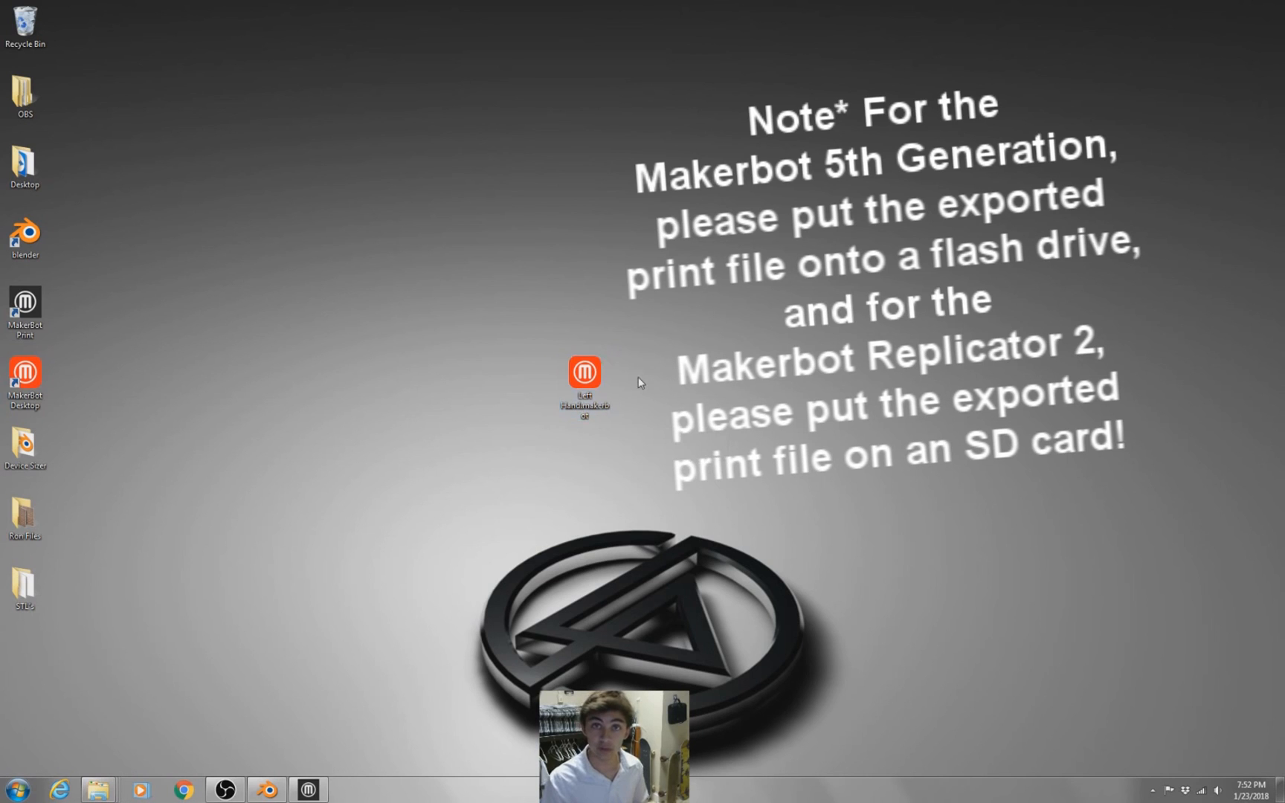